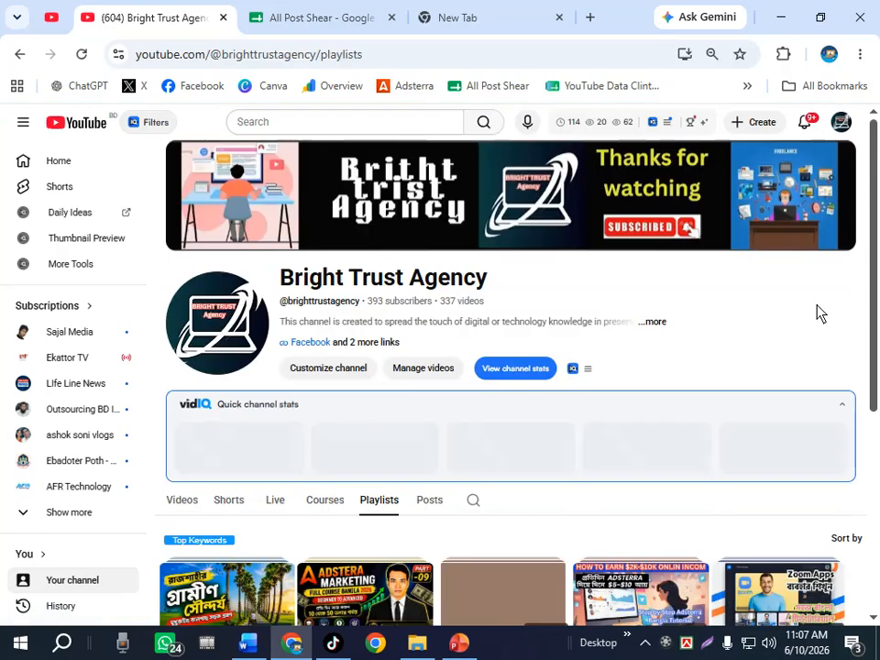
- Look through the playlists on the Bright Trust Agency YouTube channel
{"action": "left_click_drag", "start_coordinate": [874, 181], "coordinate": [868, 293]}
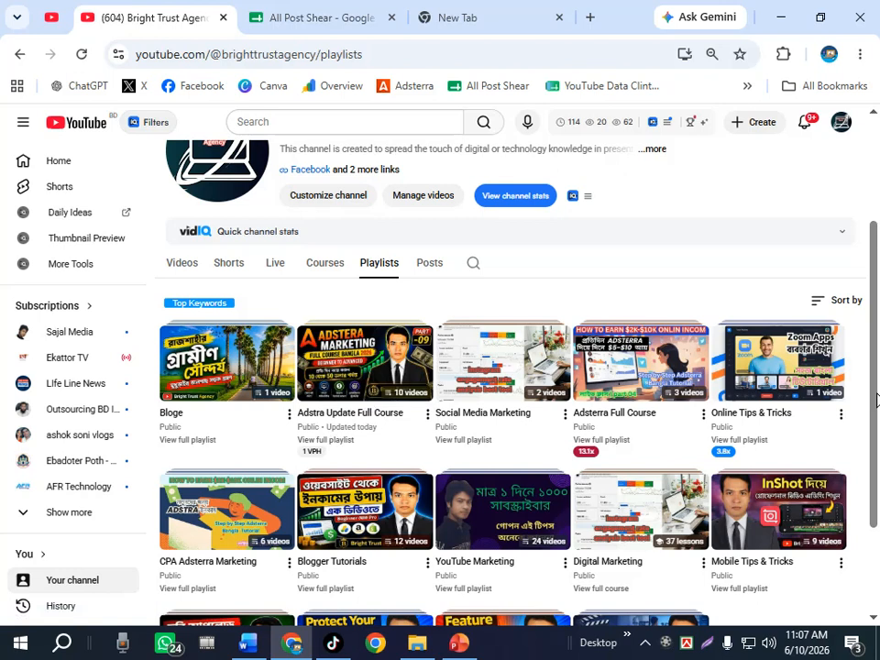
{"action": "scroll", "coordinate": [568, 388], "scroll_direction": "up", "scroll_amount": 1}
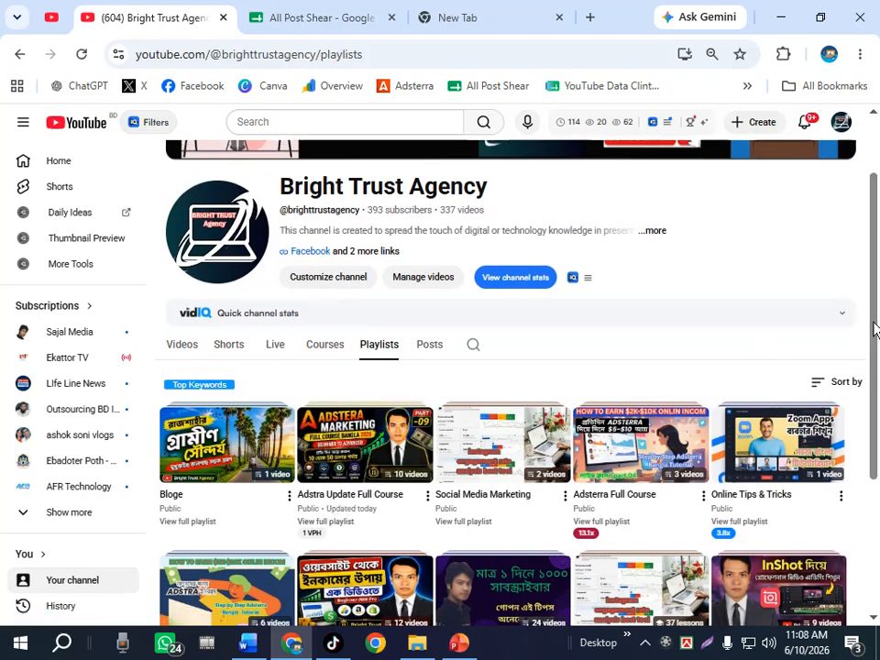
{"action": "left_click_drag", "start_coordinate": [871, 329], "coordinate": [875, 306]}
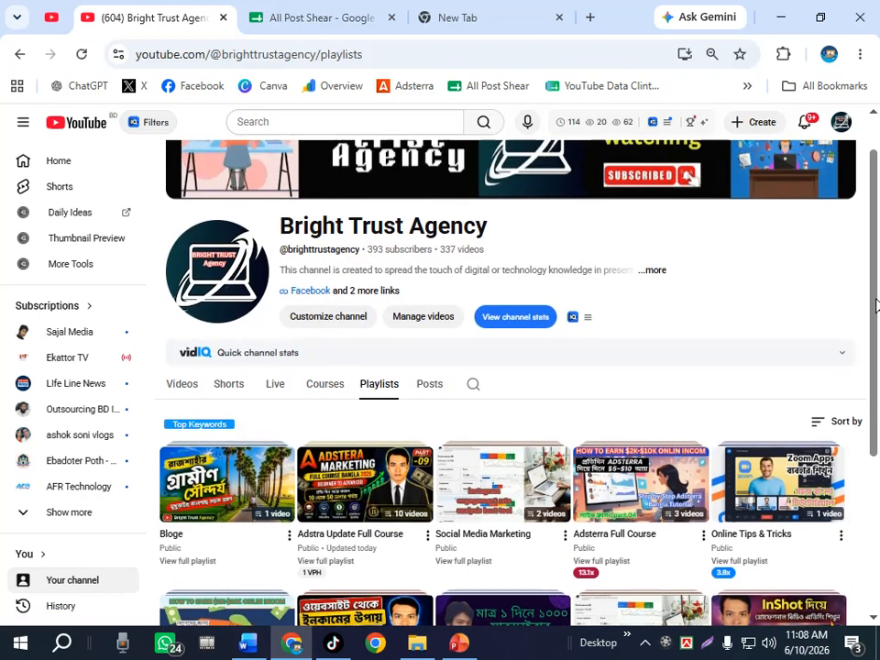
- Open Facebook in the empty browser tab and look through the Bright Trust Agency page and its posts
{"action": "left_click", "coordinate": [463, 11]}
{"action": "left_click", "coordinate": [183, 86]}
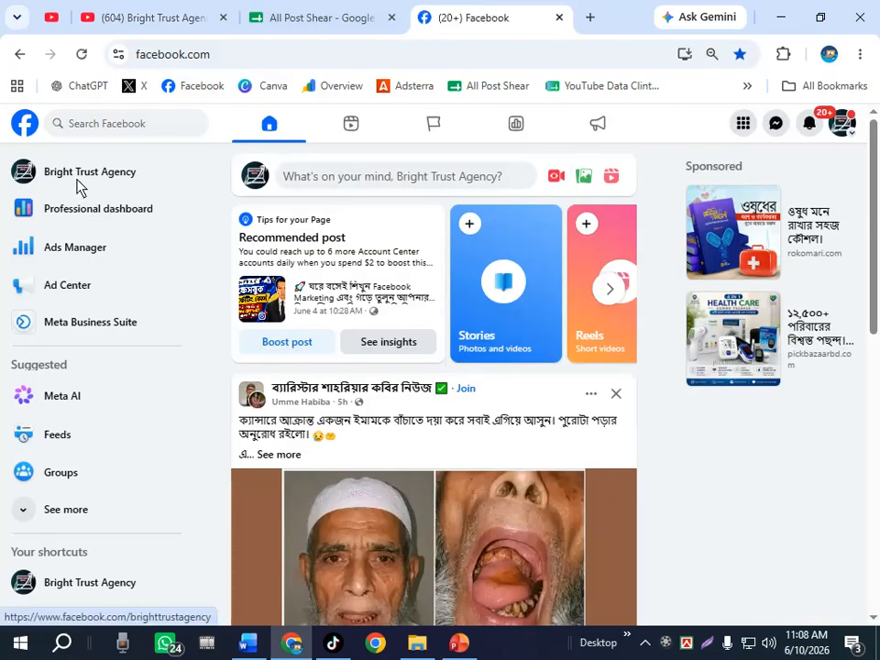
{"action": "left_click", "coordinate": [78, 188]}
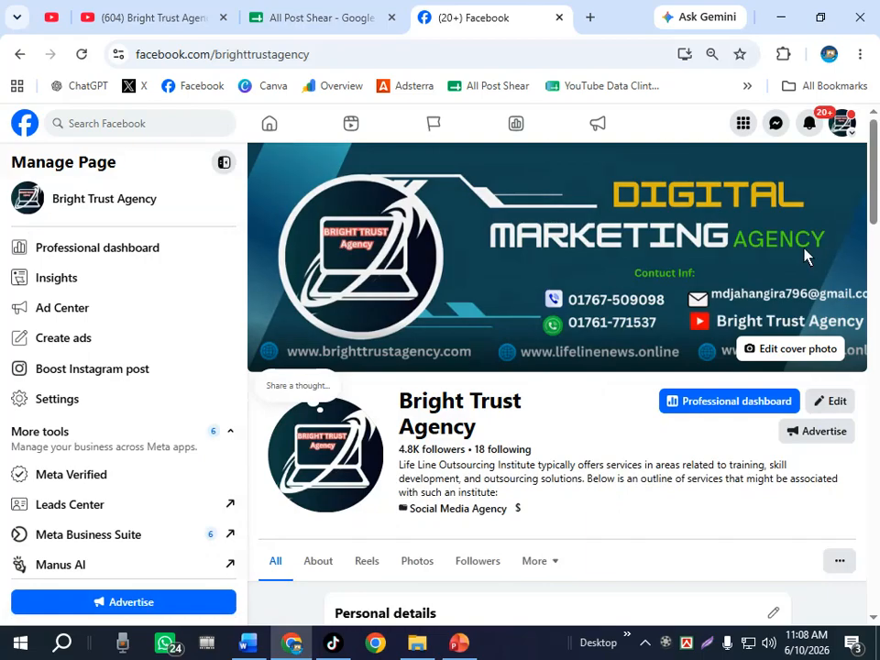
{"action": "left_click_drag", "start_coordinate": [871, 207], "coordinate": [862, 408]}
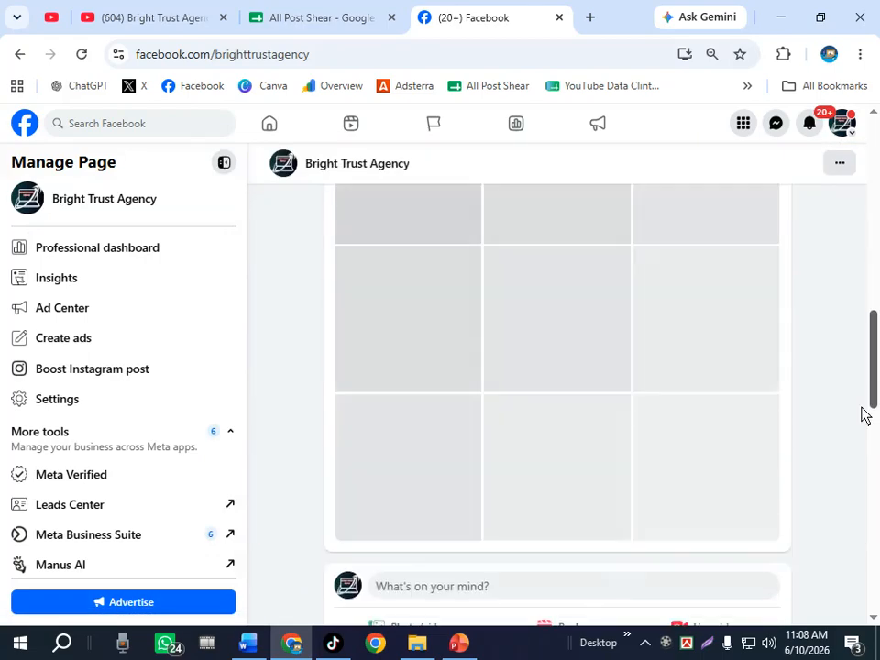
{"action": "left_click_drag", "start_coordinate": [876, 364], "coordinate": [875, 430]}
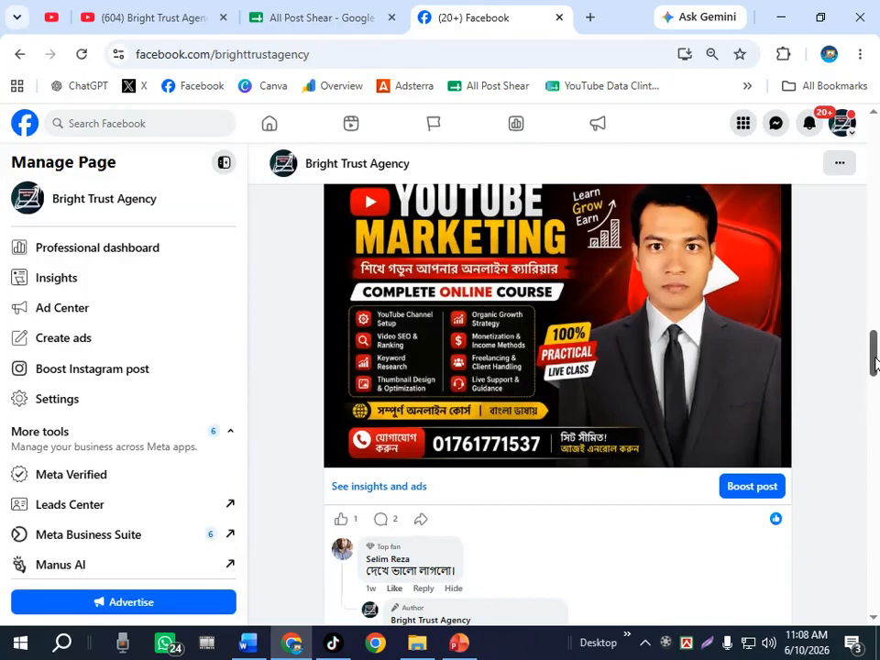
{"action": "left_click_drag", "start_coordinate": [876, 364], "coordinate": [853, 152]}
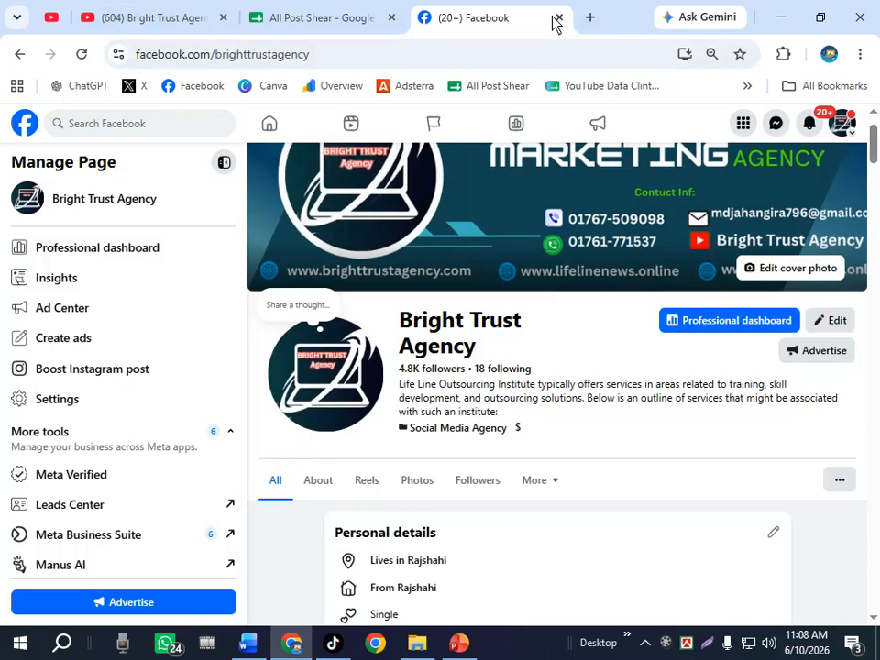
- Switch to PowerPoint and view the Part-11 title slide and the Google Site Landing Page Create slide
{"action": "left_click", "coordinate": [459, 643]}
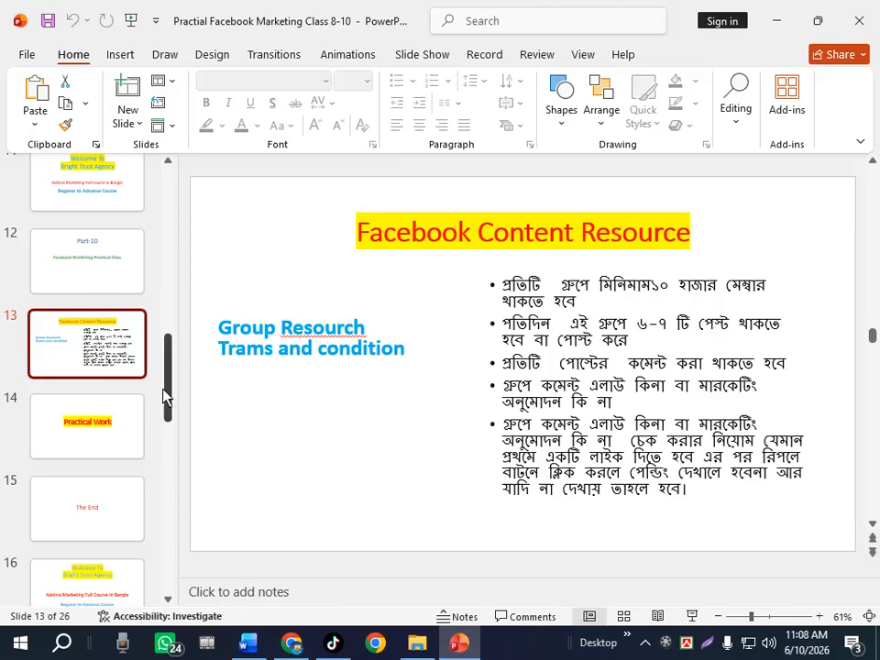
{"action": "left_click_drag", "start_coordinate": [166, 393], "coordinate": [177, 465]}
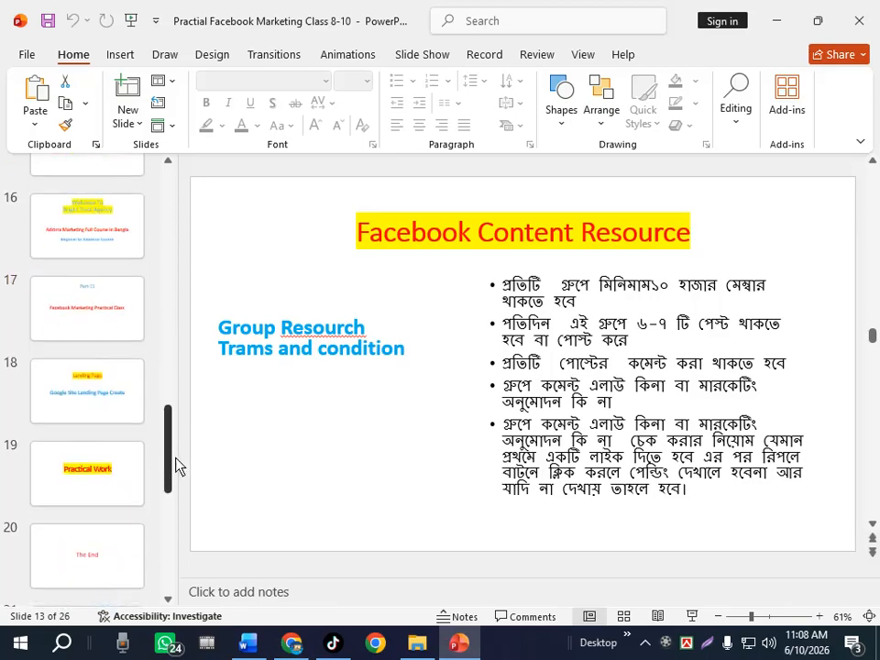
{"action": "left_click", "coordinate": [117, 410]}
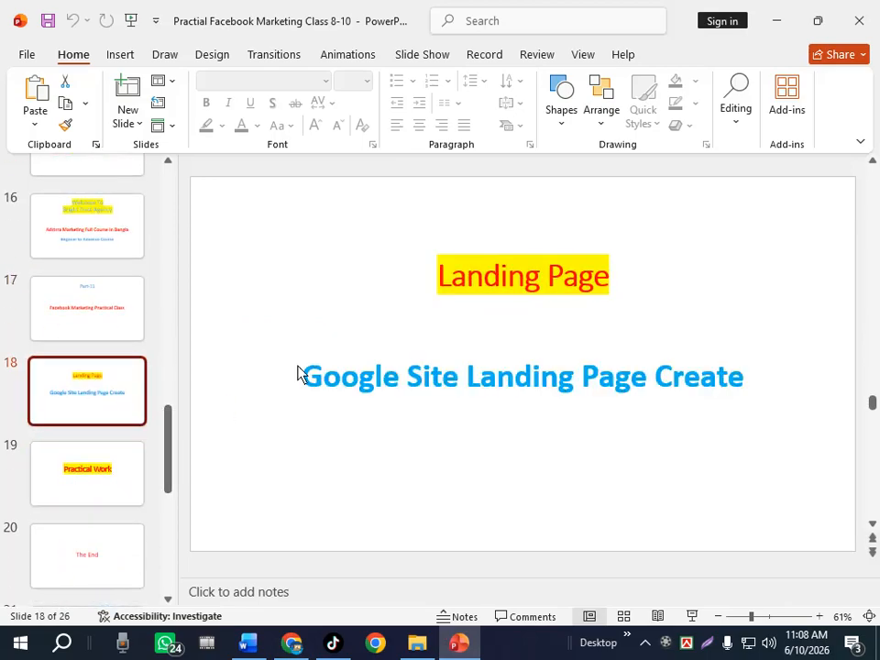
{"action": "left_click", "coordinate": [127, 295]}
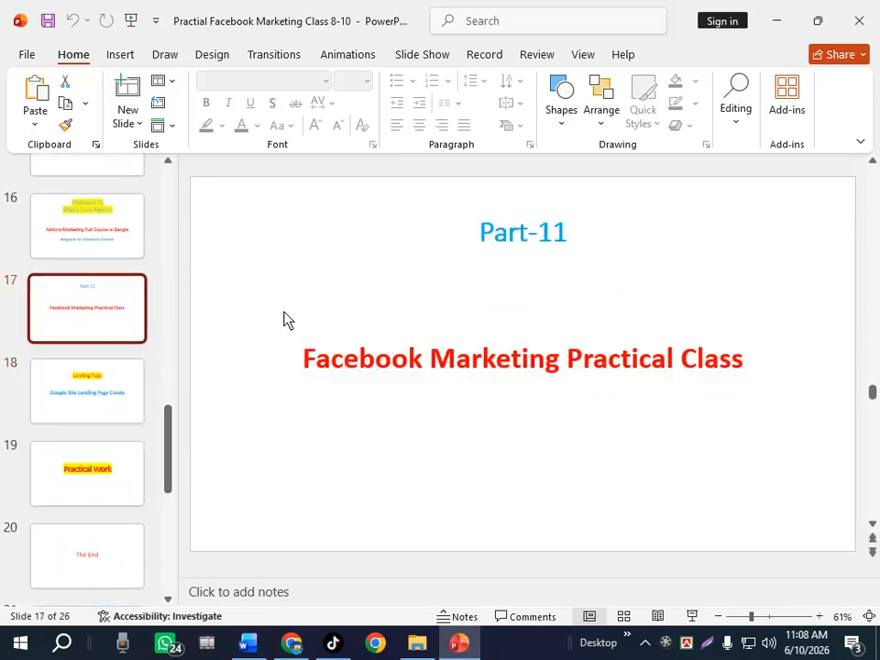
{"action": "left_click", "coordinate": [98, 409]}
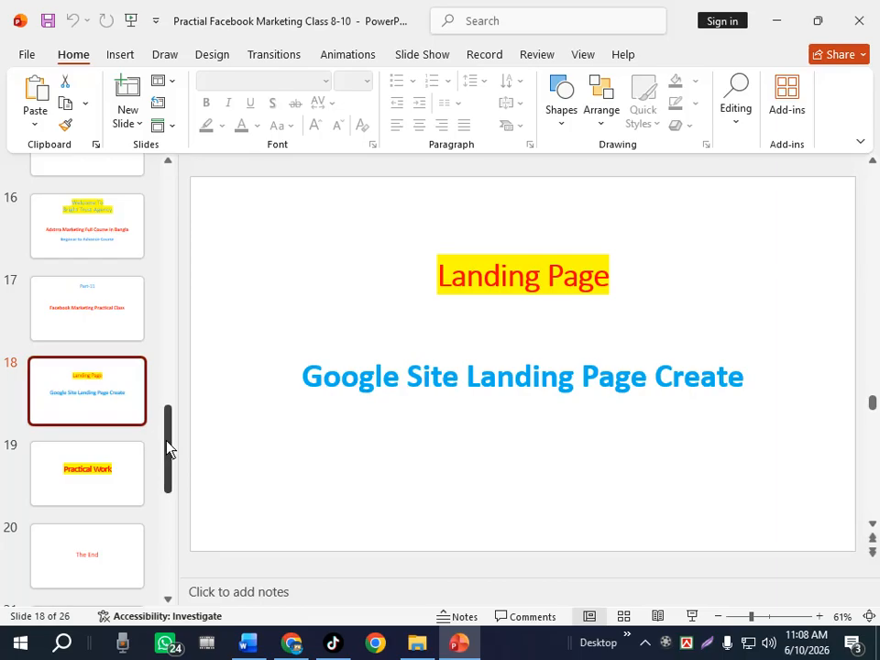
{"action": "left_click_drag", "start_coordinate": [169, 449], "coordinate": [170, 443]}
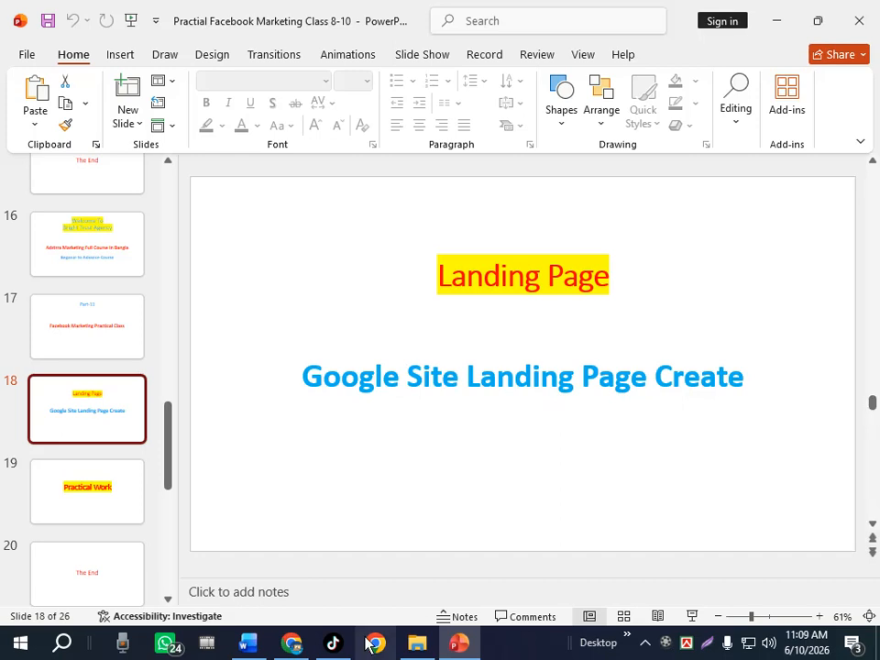
- Switch back to Chrome and look through the uploaded videos on the Bright Trust Agency YouTube channel
{"action": "left_click", "coordinate": [293, 644]}
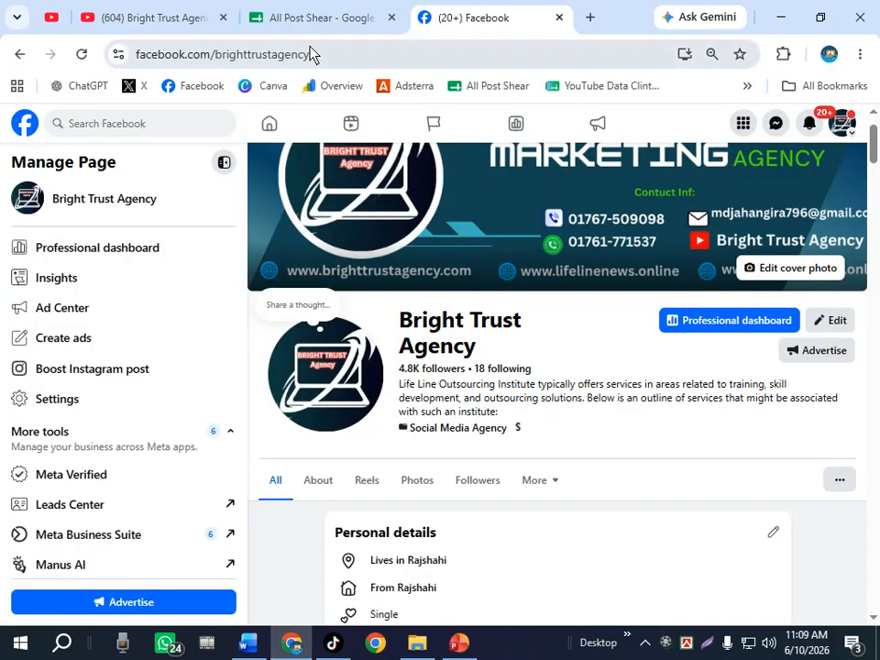
{"action": "left_click", "coordinate": [141, 22]}
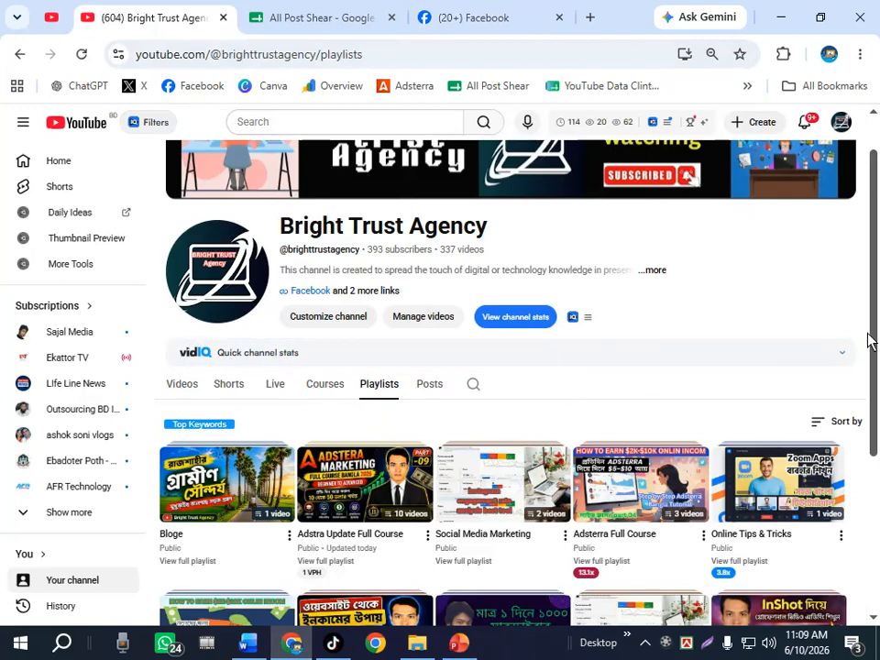
{"action": "left_click_drag", "start_coordinate": [873, 338], "coordinate": [872, 378]}
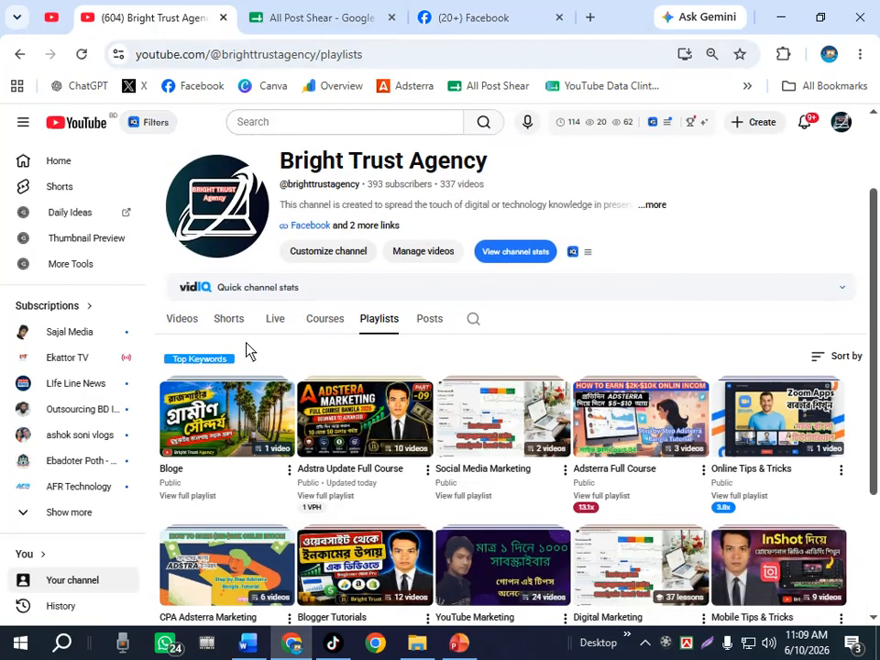
{"action": "left_click", "coordinate": [188, 321]}
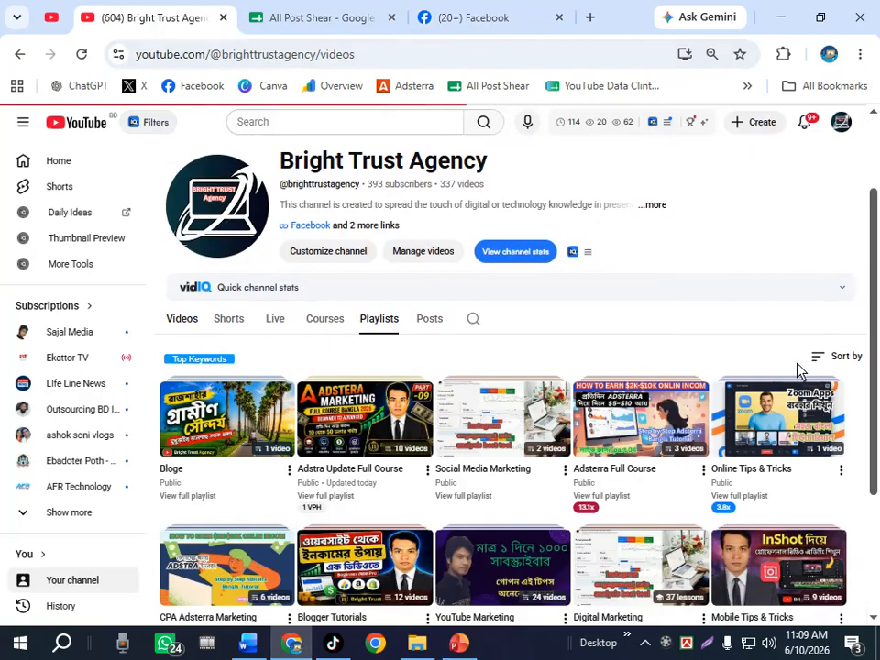
{"action": "left_click", "coordinate": [873, 363]}
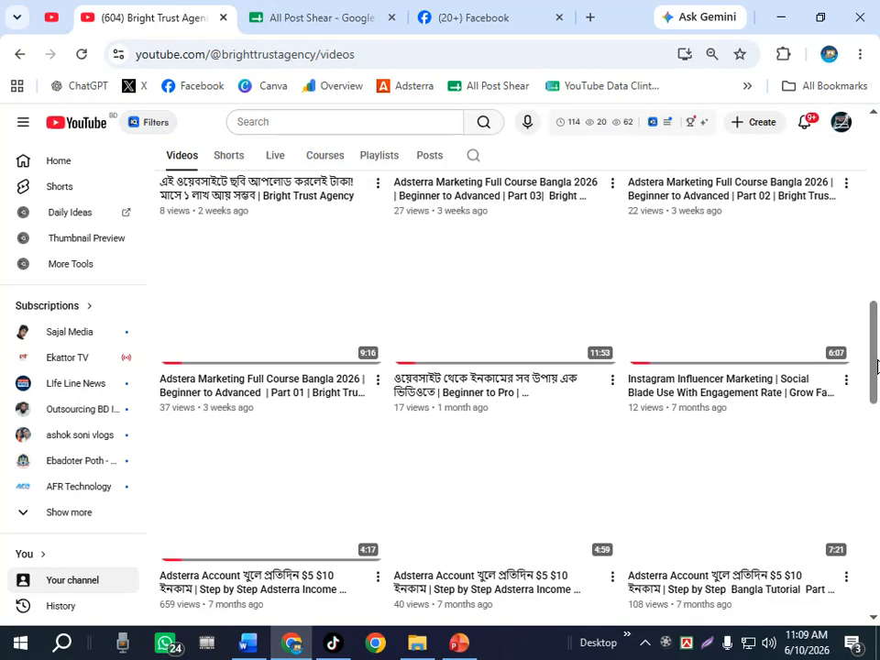
{"action": "mouse_move", "coordinate": [872, 363]}
{"action": "left_mouse_down"}
{"action": "mouse_move", "coordinate": [875, 273]}
{"action": "mouse_move", "coordinate": [875, 385]}
{"action": "left_mouse_up"}
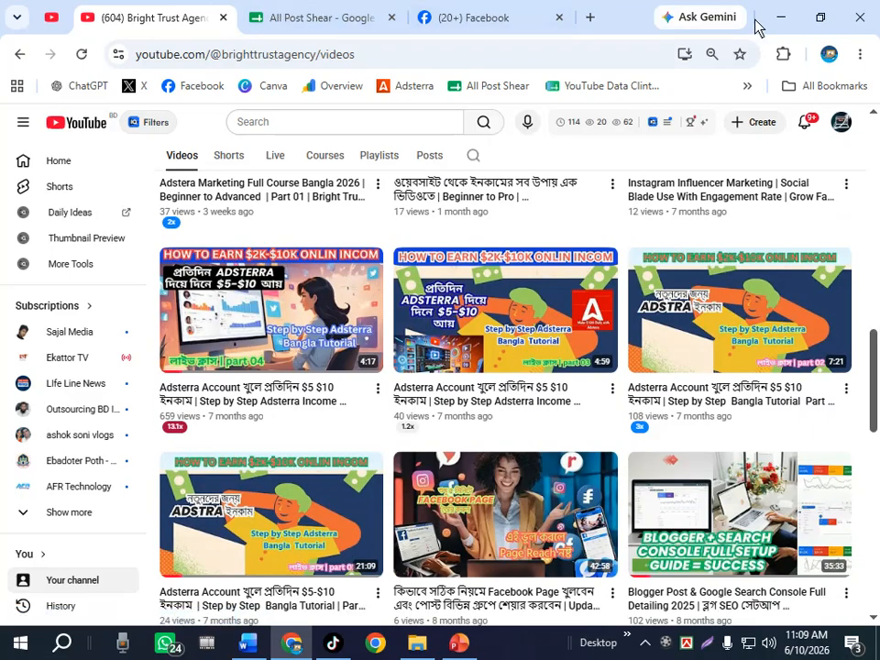
- Minimize the Chrome, PowerPoint and File Explorer windows to show the desktop
{"action": "left_click", "coordinate": [461, 632]}
{"action": "key", "text": "alt+Tab"}
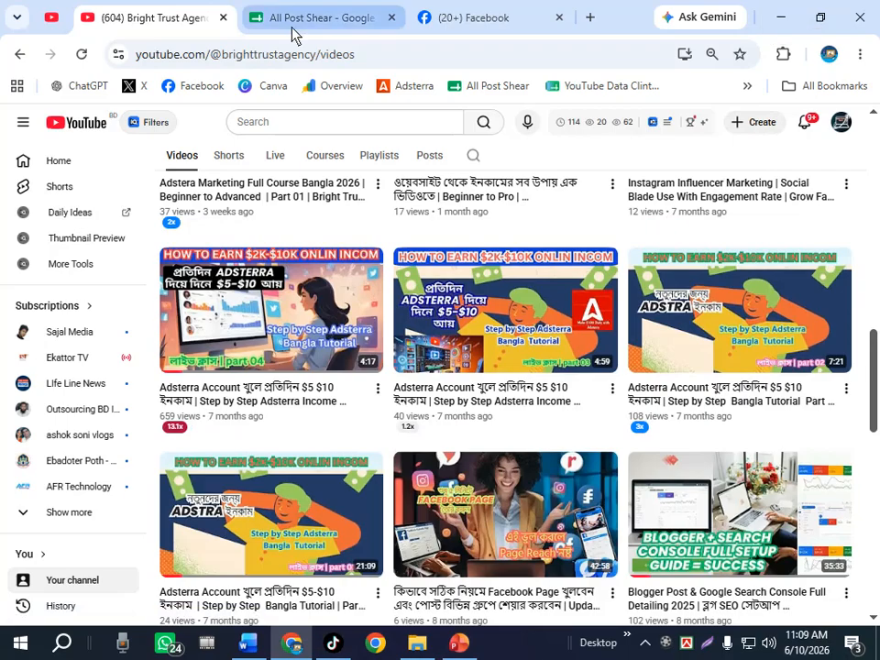
{"action": "left_click", "coordinate": [778, 21]}
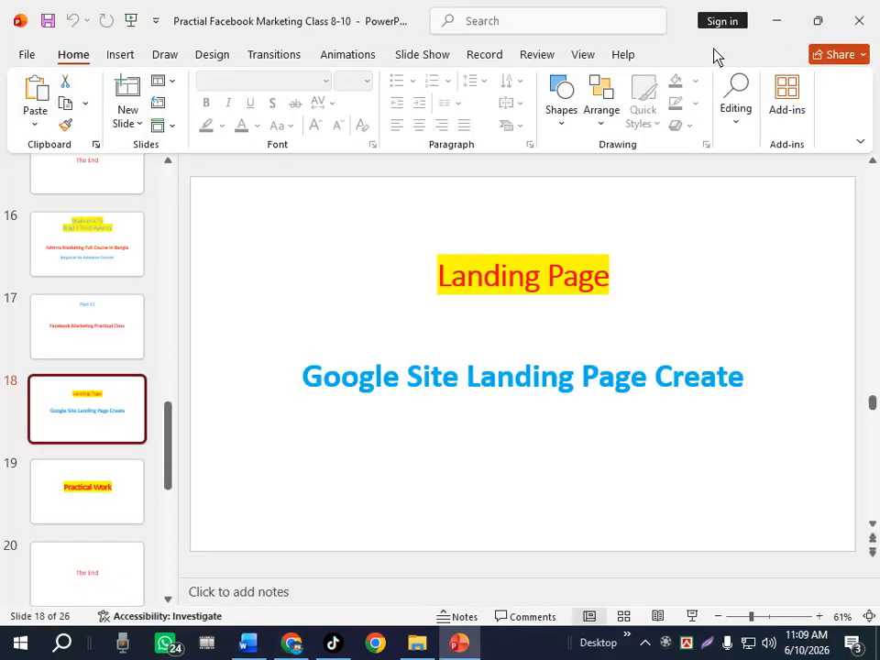
{"action": "left_click", "coordinate": [778, 24]}
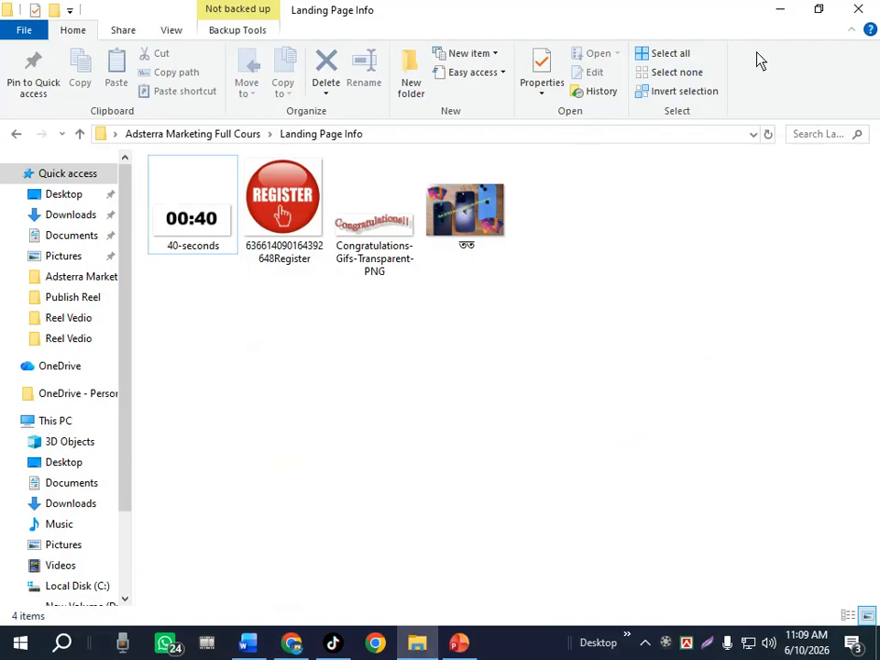
{"action": "left_click", "coordinate": [781, 16]}
{"action": "right_click", "coordinate": [639, 141]}
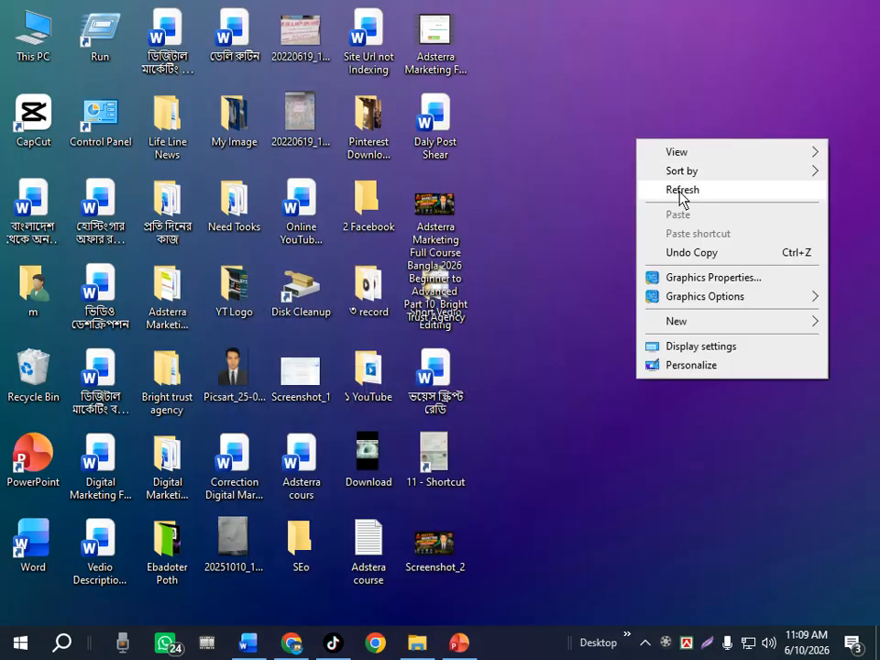
{"action": "left_click", "coordinate": [681, 192]}
{"action": "right_click", "coordinate": [591, 147]}
{"action": "left_click", "coordinate": [624, 199]}
{"action": "right_click", "coordinate": [590, 174]}
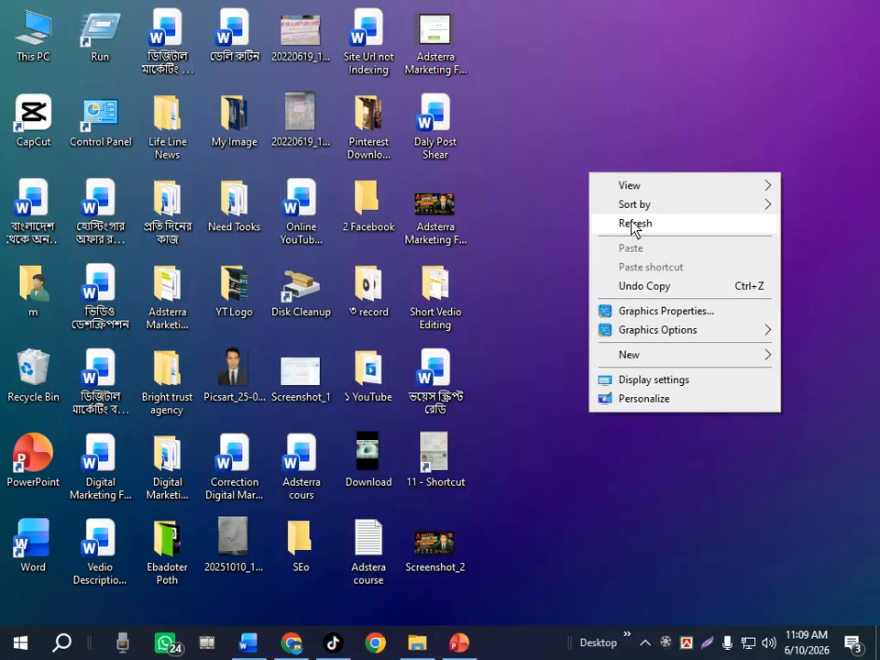
{"action": "left_click", "coordinate": [632, 225]}
{"action": "right_click", "coordinate": [566, 170]}
{"action": "left_click", "coordinate": [596, 222]}
{"action": "right_click", "coordinate": [562, 172]}
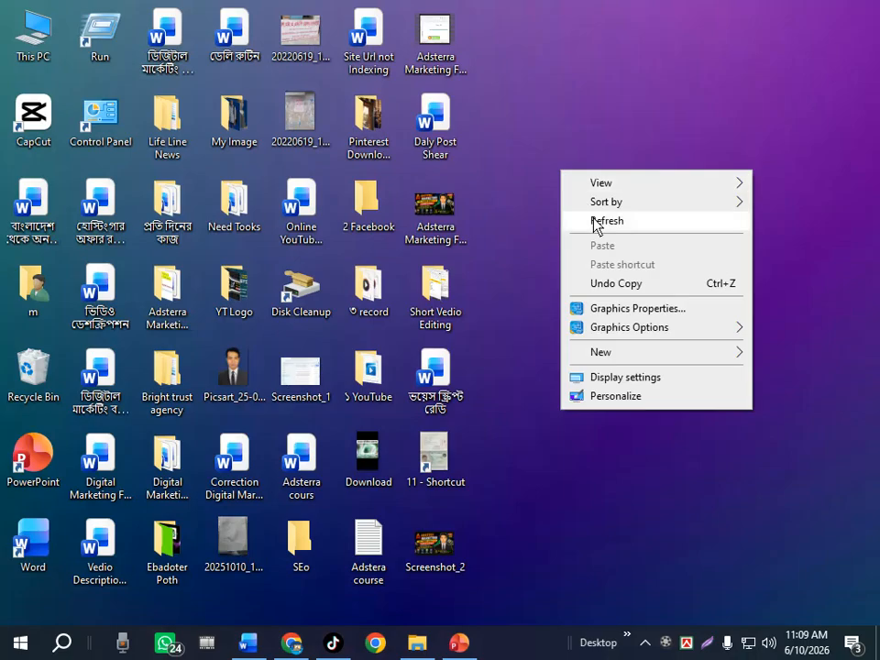
{"action": "left_click", "coordinate": [594, 225]}
{"action": "right_click", "coordinate": [540, 157]}
{"action": "left_click", "coordinate": [590, 206]}
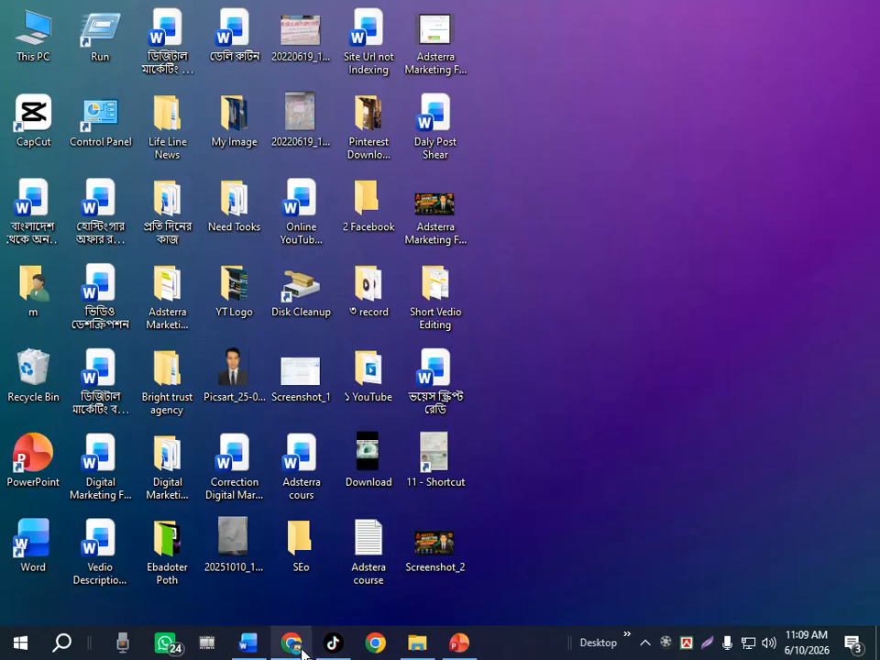
- Revisit the landing page slide in PowerPoint, switch back to Chrome and open a new window with the Life Line profile
{"action": "left_click", "coordinate": [295, 646]}
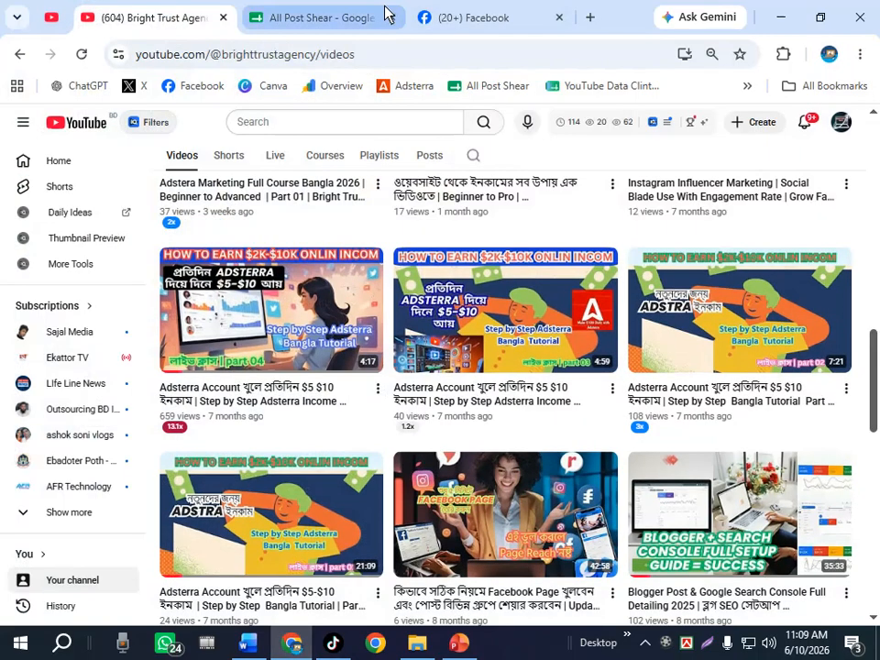
{"action": "left_click", "coordinate": [461, 643]}
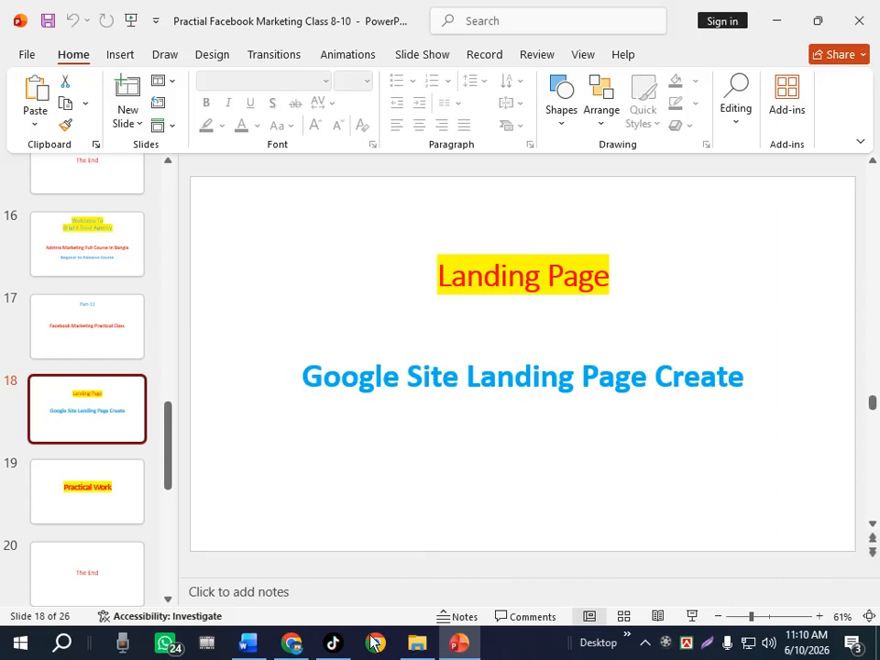
{"action": "left_click", "coordinate": [291, 643]}
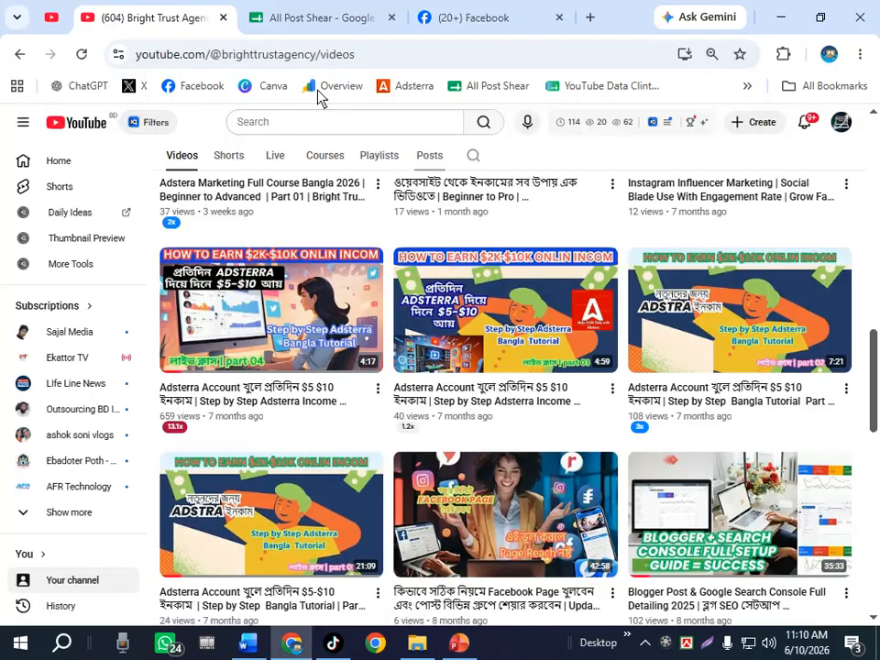
{"action": "mouse_move", "coordinate": [665, 260]}
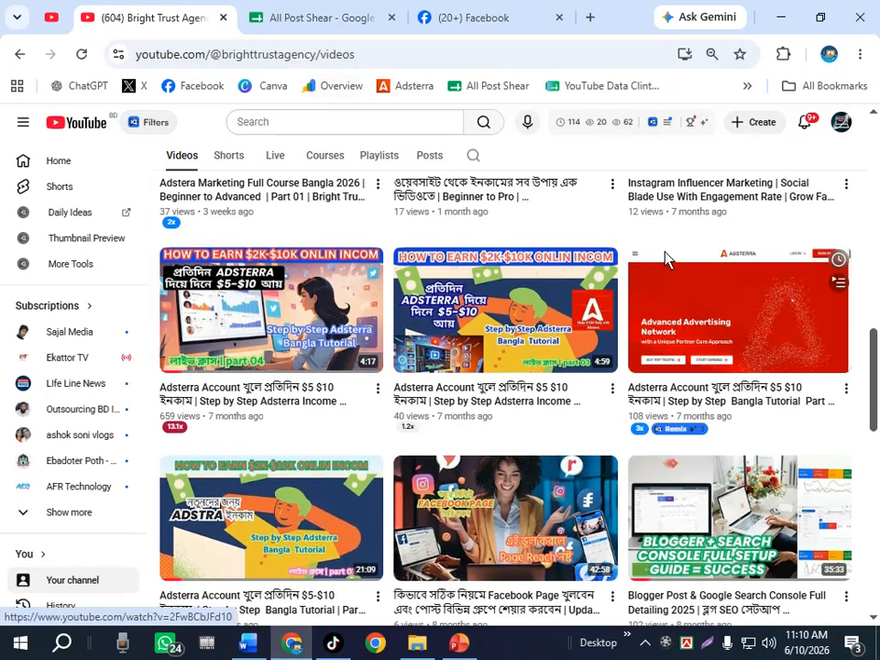
{"action": "left_click", "coordinate": [832, 59]}
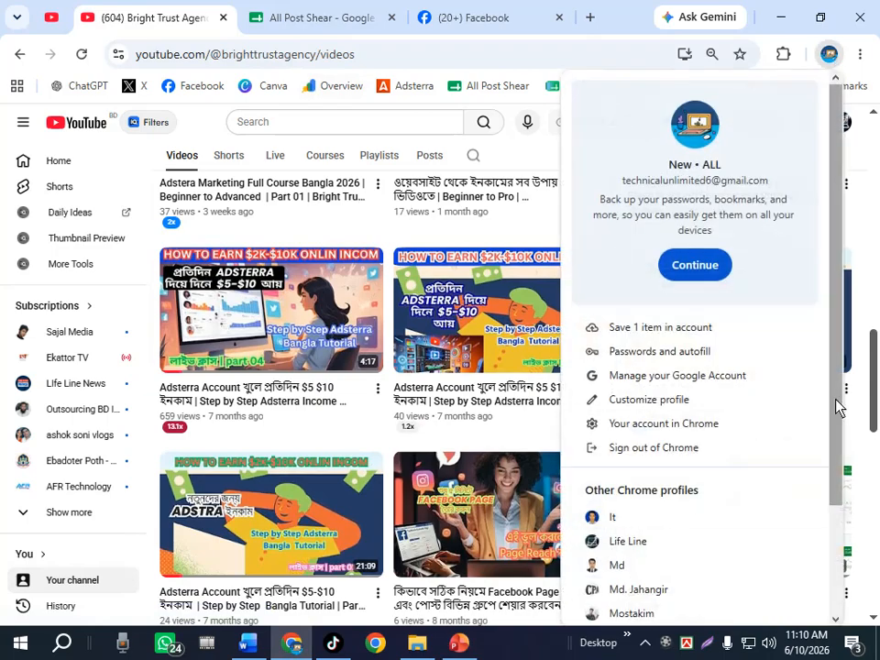
{"action": "left_click_drag", "start_coordinate": [839, 406], "coordinate": [842, 506]}
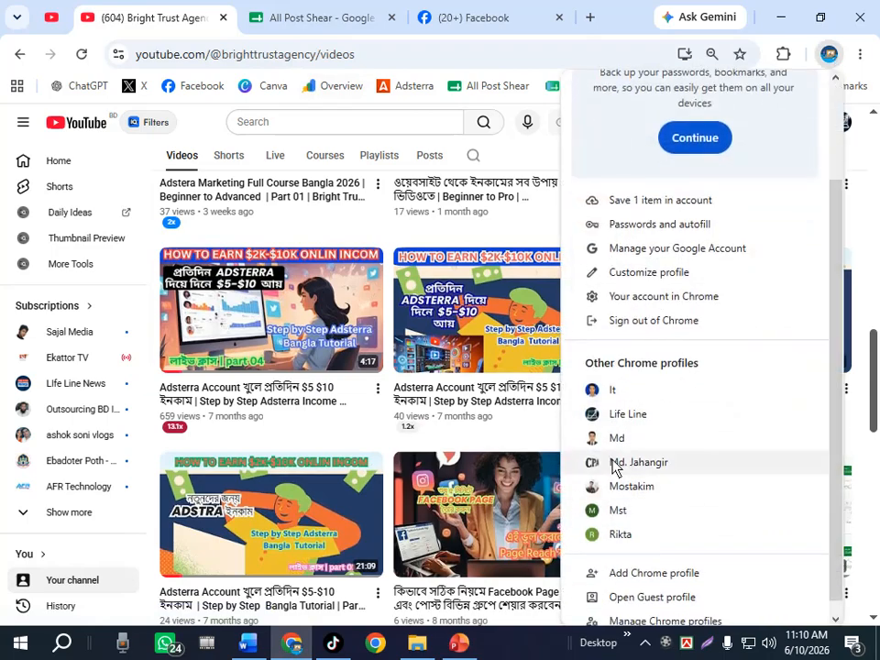
{"action": "left_click", "coordinate": [623, 415]}
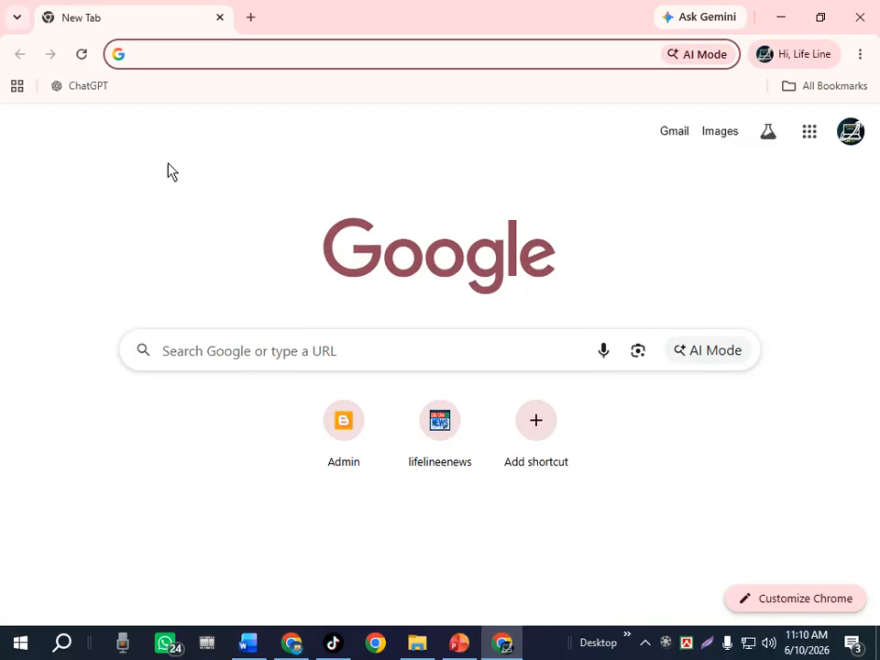
- Search Google for "google site", open the Google Sites product page and sign in to the Sites home page
{"action": "left_click", "coordinate": [144, 61]}
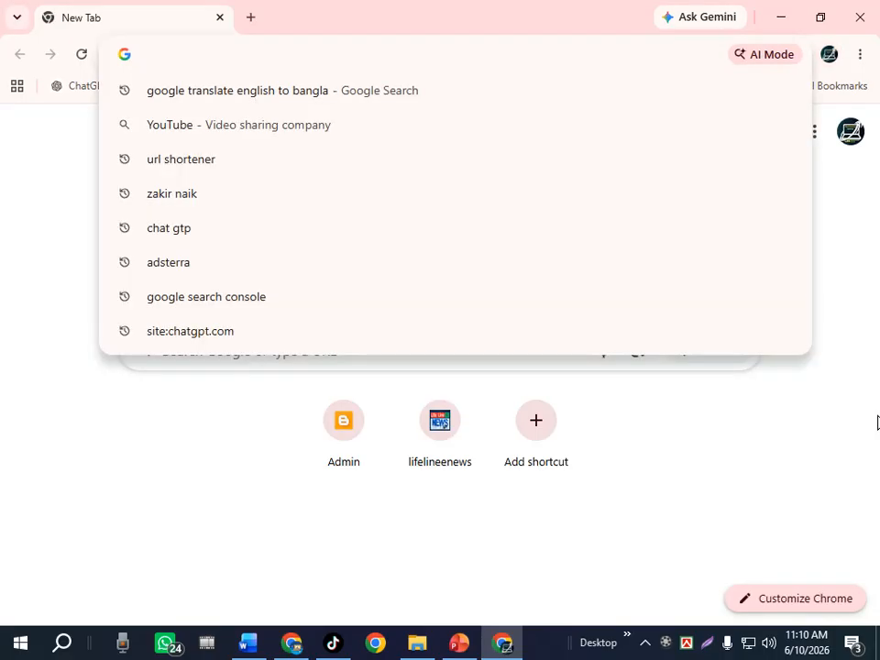
{"action": "type", "text": "go"}
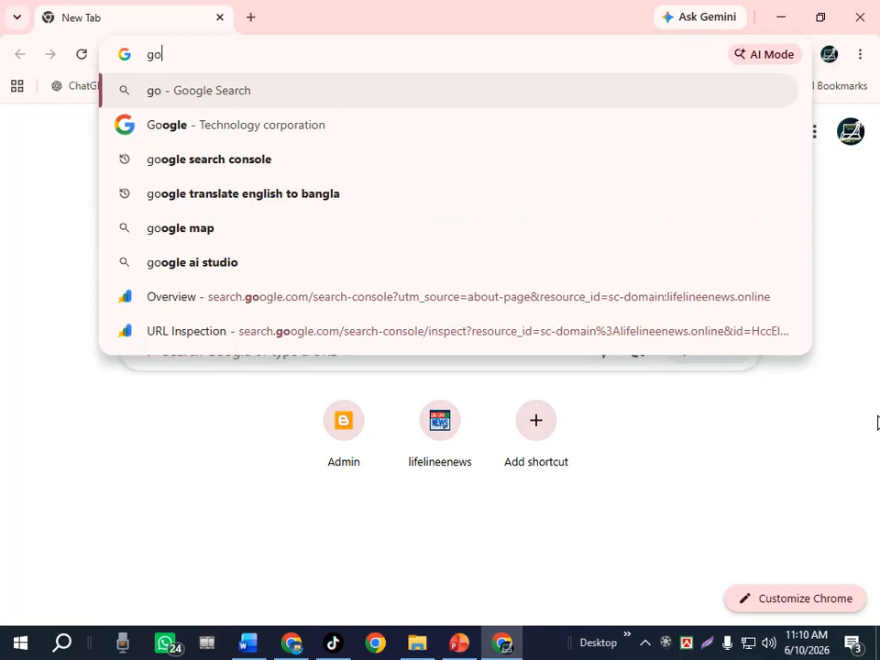
{"action": "type", "text": "ogle site"}
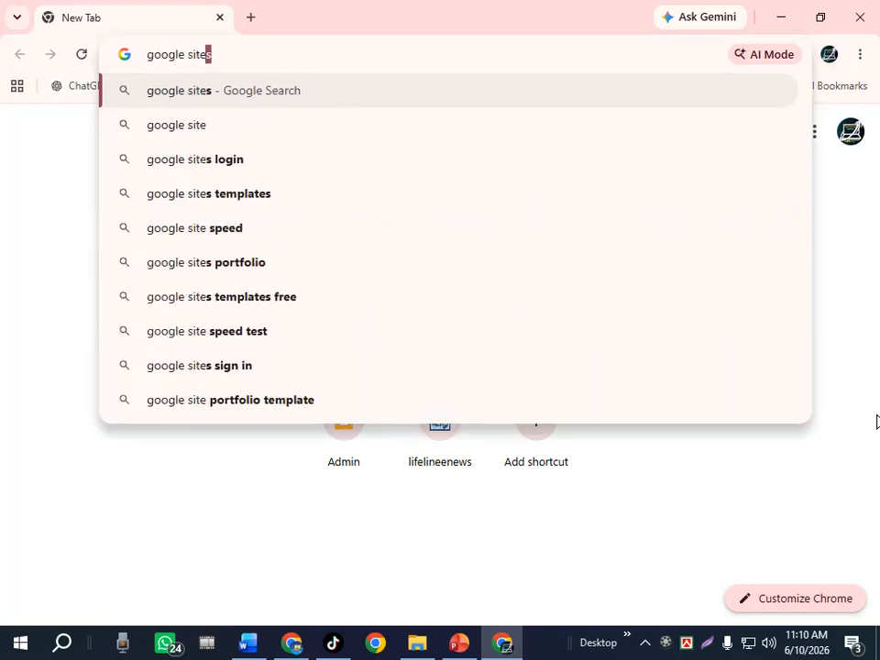
{"action": "key", "text": "Down"}
{"action": "key", "text": "Return"}
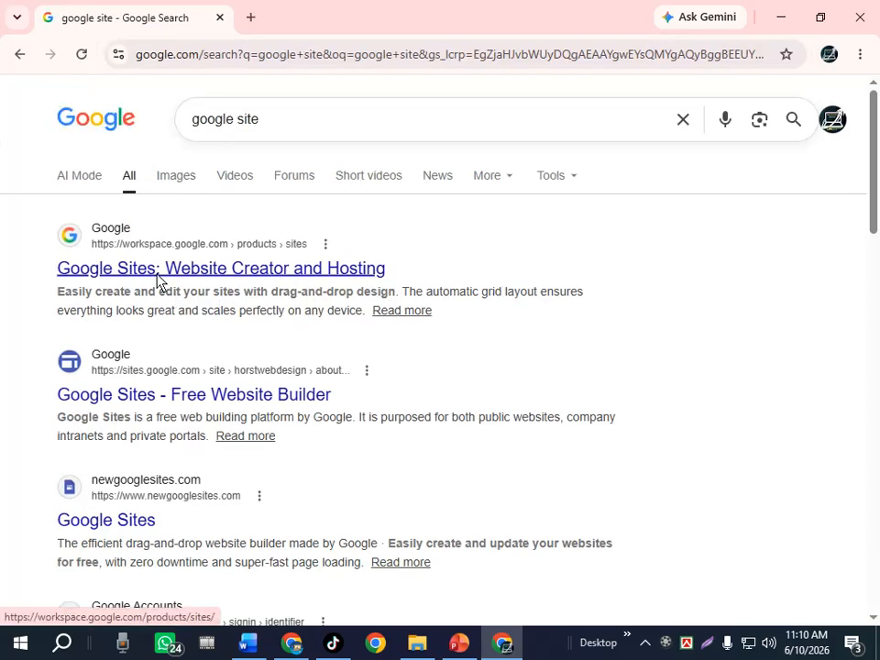
{"action": "left_click", "coordinate": [156, 275]}
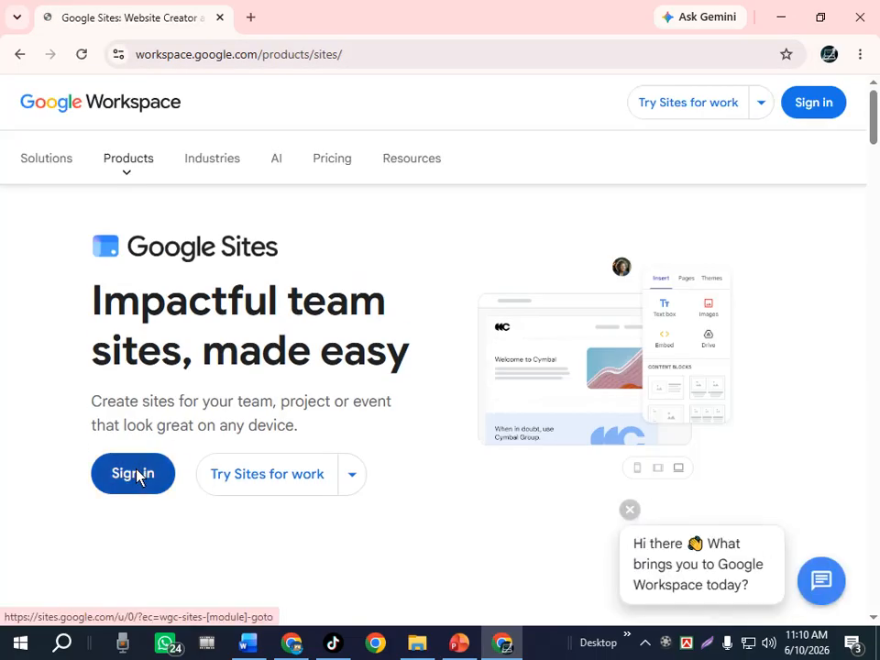
{"action": "left_click", "coordinate": [133, 474]}
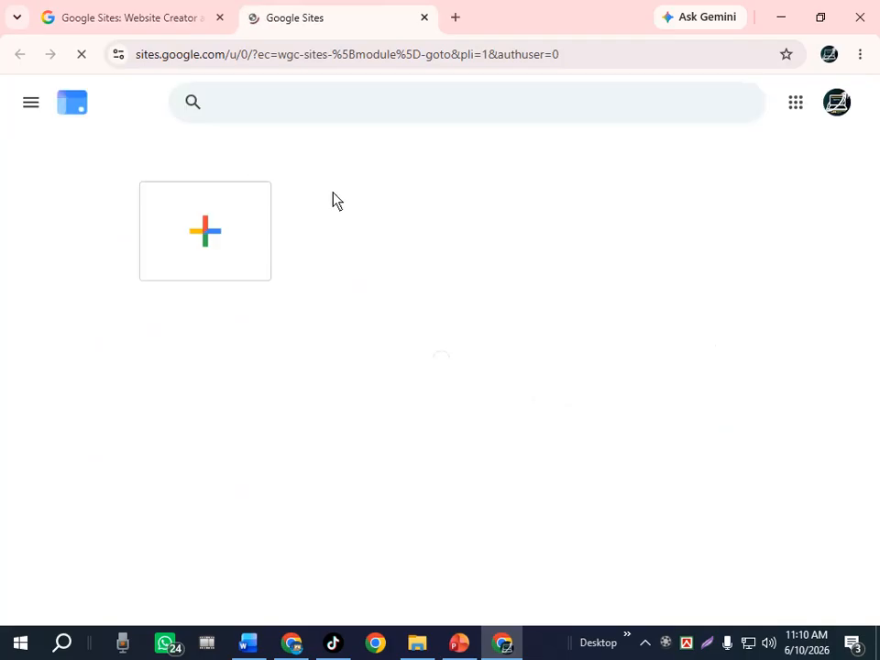
{"action": "scroll", "coordinate": [279, 174], "scroll_direction": "down", "scroll_amount": 1}
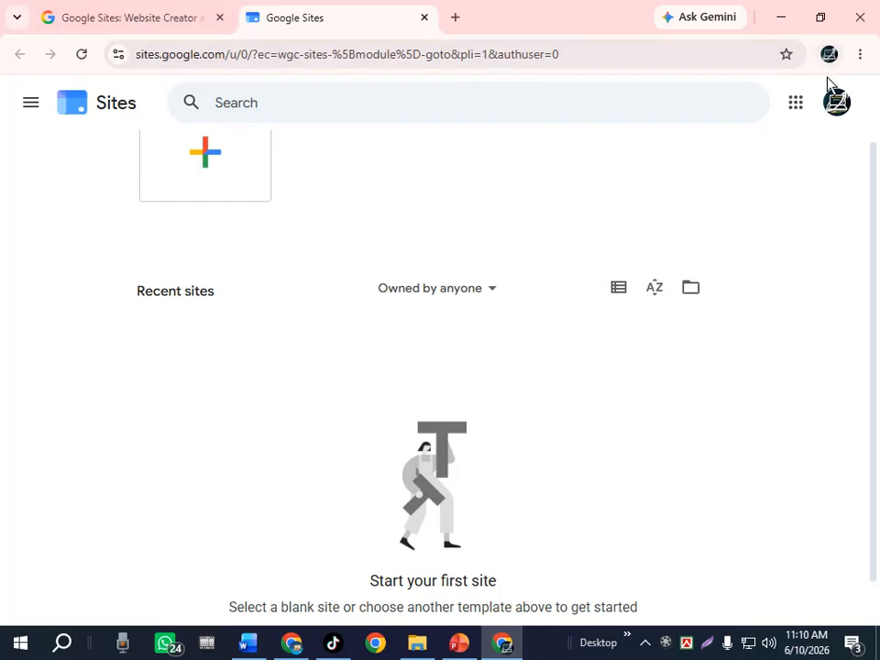
- Check the signed-in Google account, revisit the landing page slide in PowerPoint and return to Google Sites in Chrome
{"action": "left_click", "coordinate": [836, 105]}
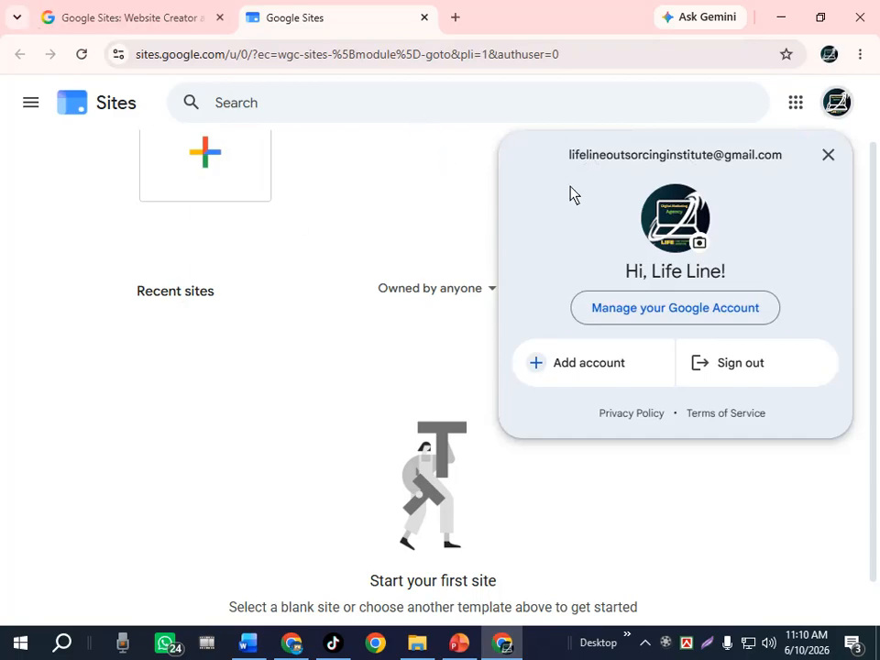
{"action": "left_click", "coordinate": [824, 160]}
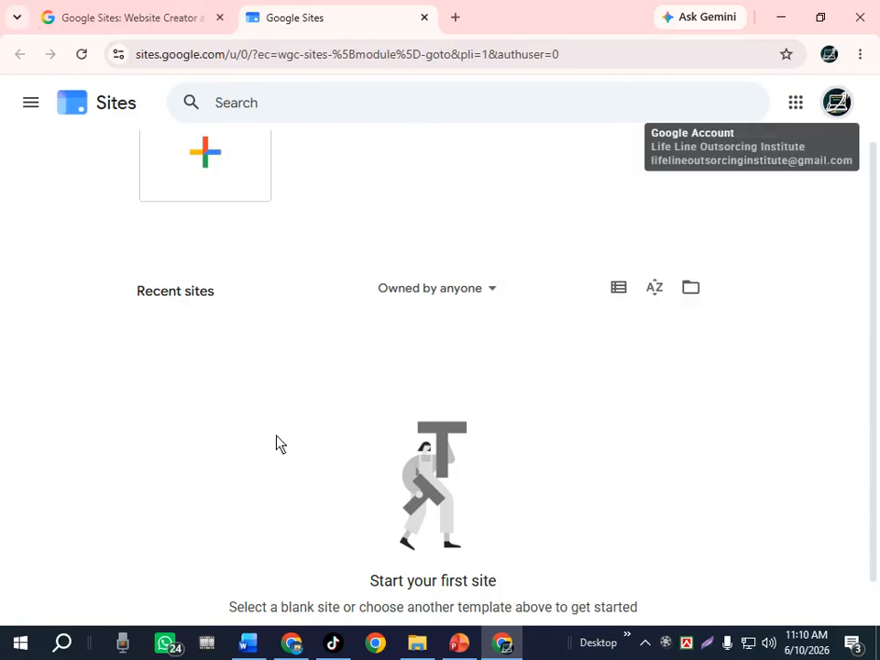
{"action": "left_click", "coordinate": [458, 645]}
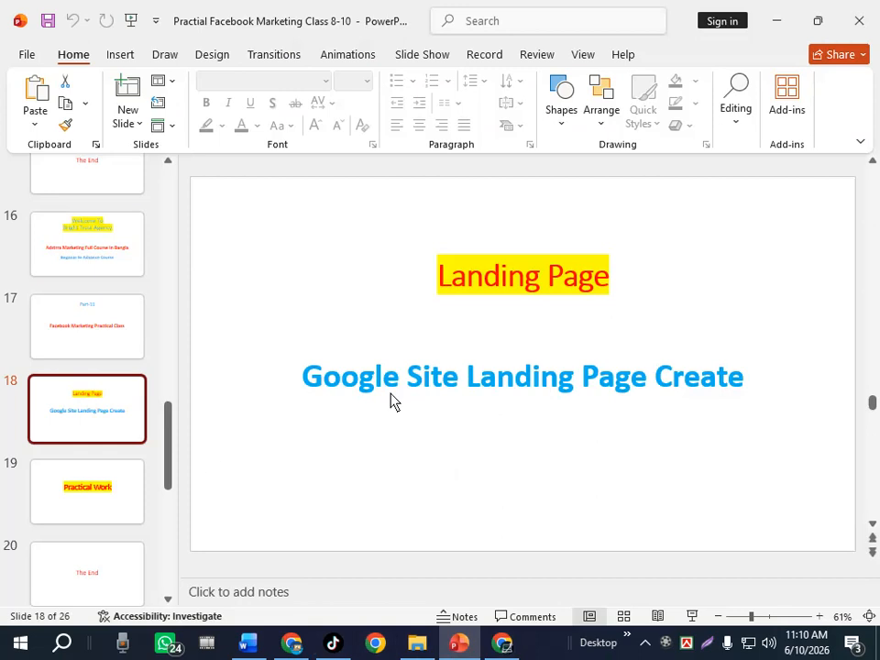
{"action": "left_click_drag", "start_coordinate": [303, 379], "coordinate": [318, 380]}
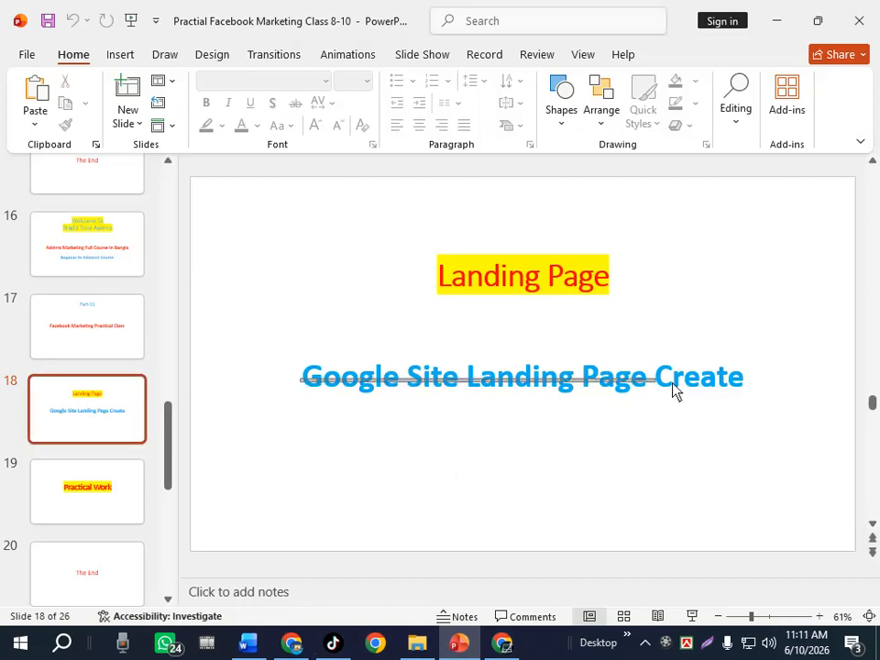
{"action": "left_click", "coordinate": [502, 641]}
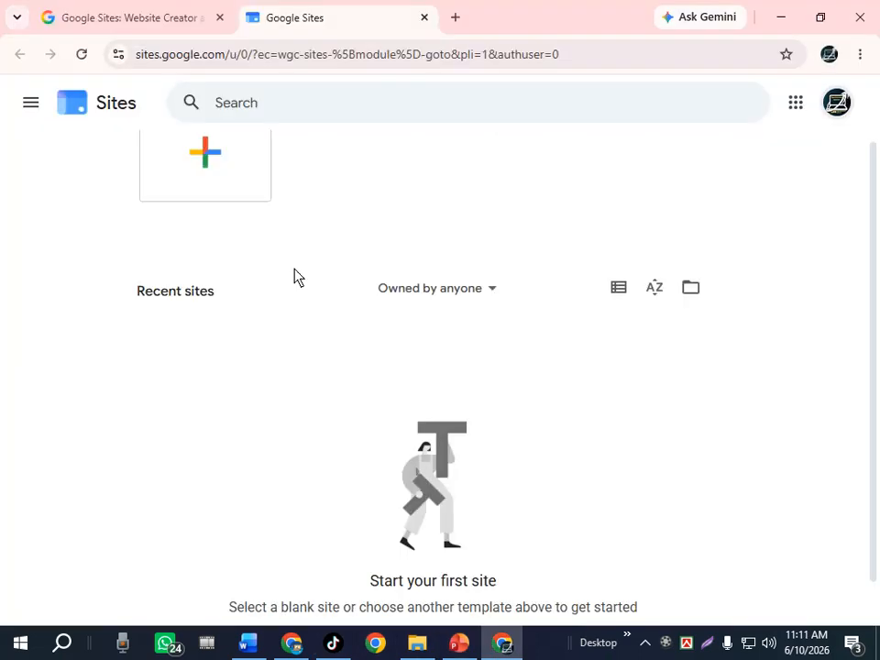
- Create a new blank site and delete its default page title text box and header section
{"action": "scroll", "coordinate": [293, 201], "scroll_direction": "up", "scroll_amount": 2}
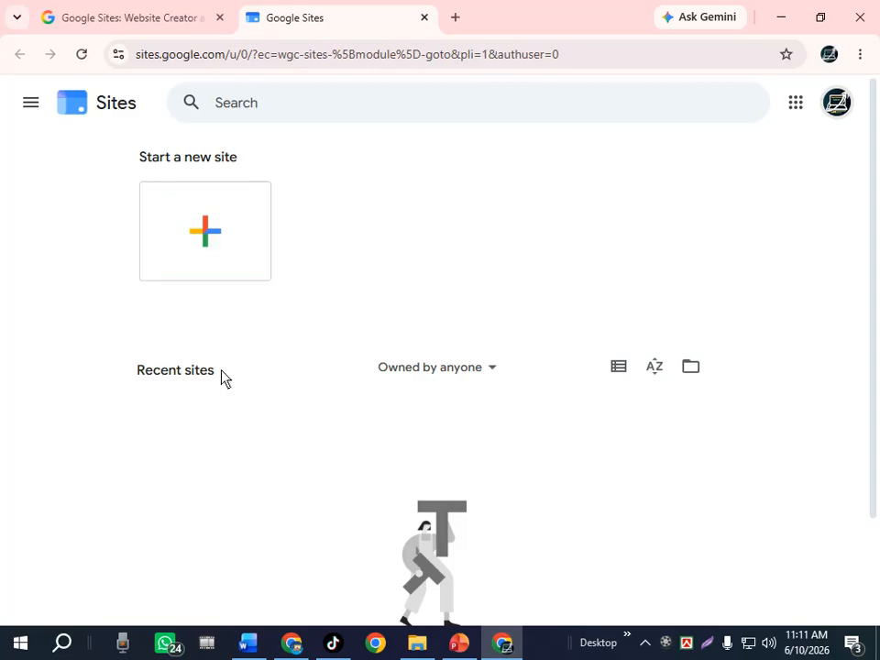
{"action": "left_click", "coordinate": [210, 248]}
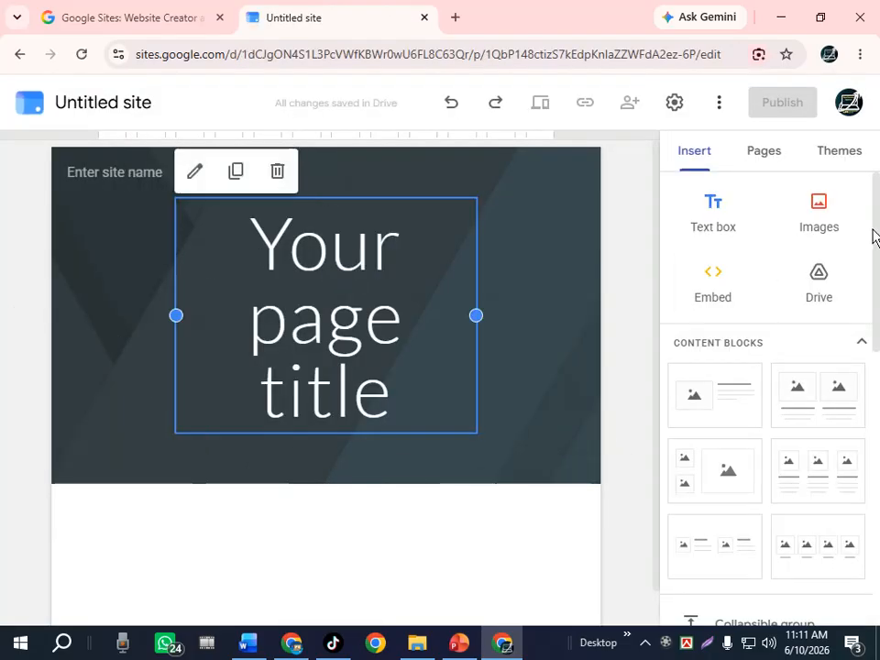
{"action": "scroll", "coordinate": [875, 235], "scroll_direction": "down", "scroll_amount": 2}
{"action": "scroll", "coordinate": [875, 235], "scroll_direction": "up", "scroll_amount": 1}
{"action": "left_click", "coordinate": [384, 244]}
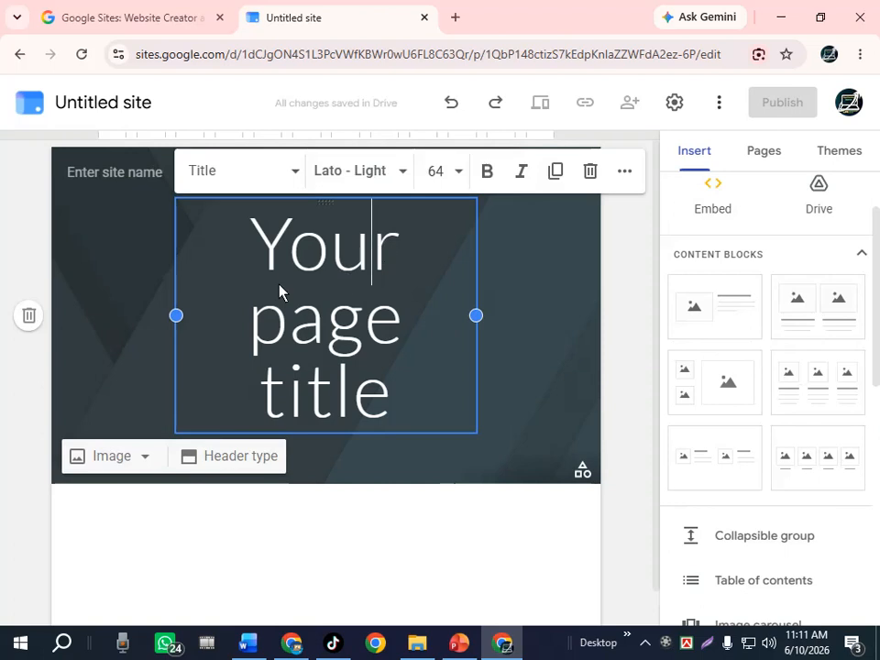
{"action": "left_click", "coordinate": [590, 170]}
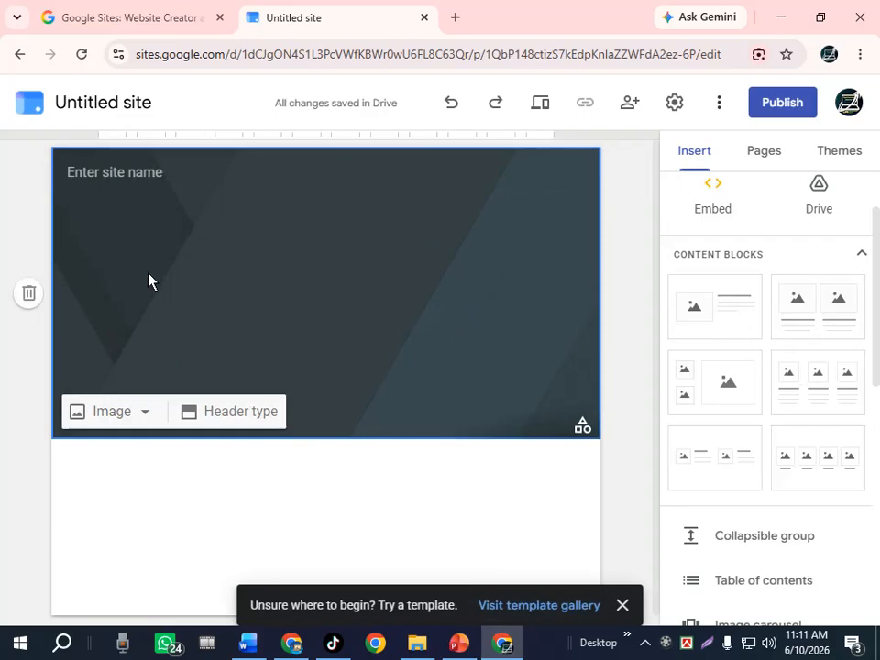
{"action": "left_click", "coordinate": [28, 294]}
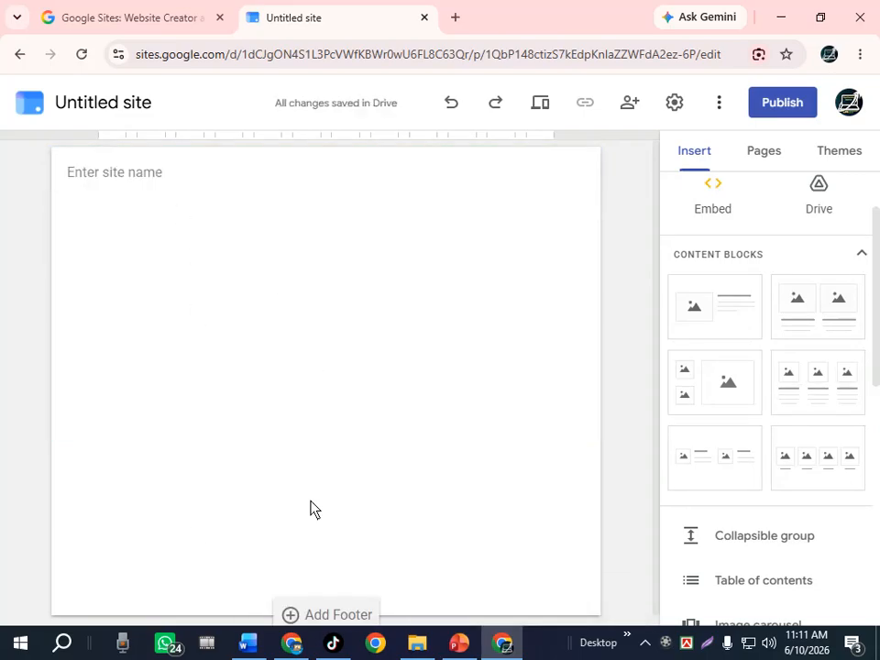
- Open a new browser tab and search Google for "iphone 17" to get a name for the untitled site
{"action": "left_click", "coordinate": [101, 108]}
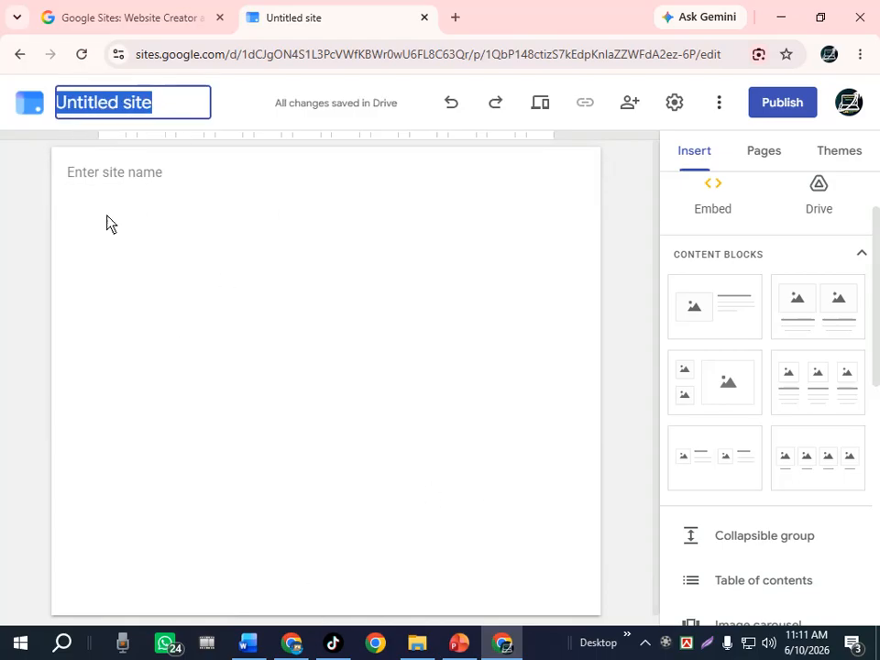
{"action": "left_click", "coordinate": [122, 103]}
{"action": "triple_click", "coordinate": [123, 103]}
{"action": "left_click", "coordinate": [455, 17]}
{"action": "left_click", "coordinate": [301, 61]}
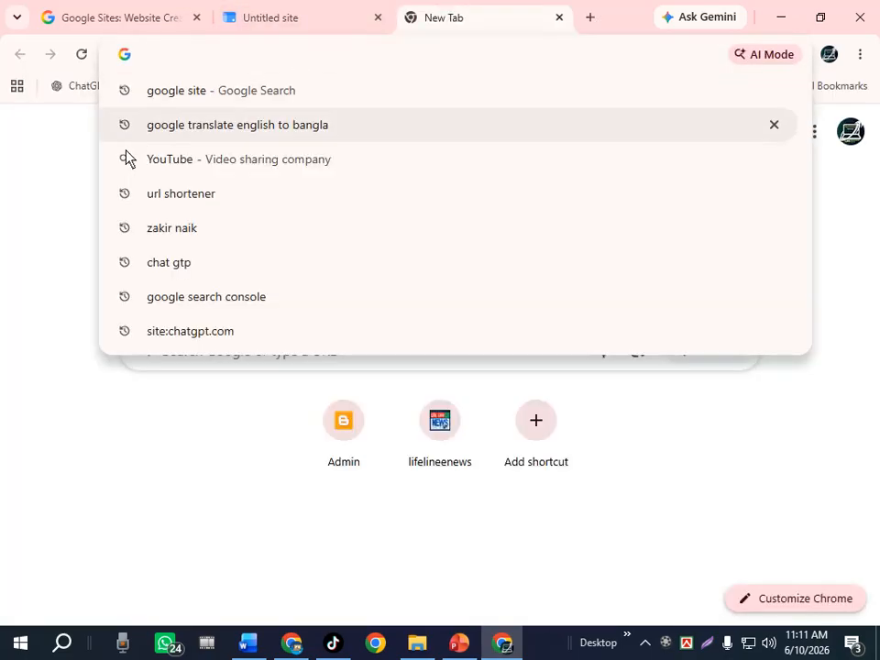
{"action": "left_click", "coordinate": [62, 182]}
{"action": "left_click", "coordinate": [181, 56]}
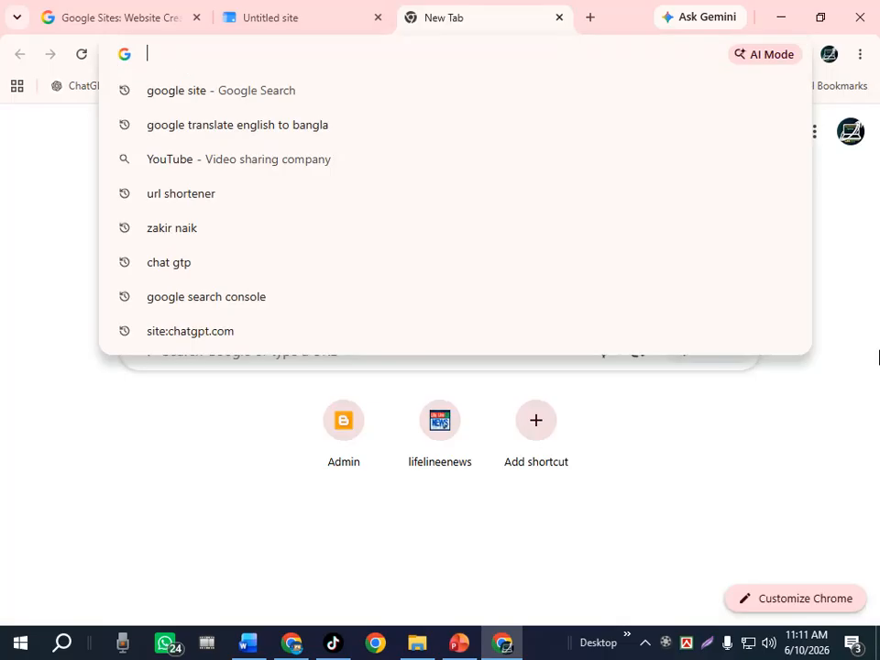
{"action": "type", "text": "i"}
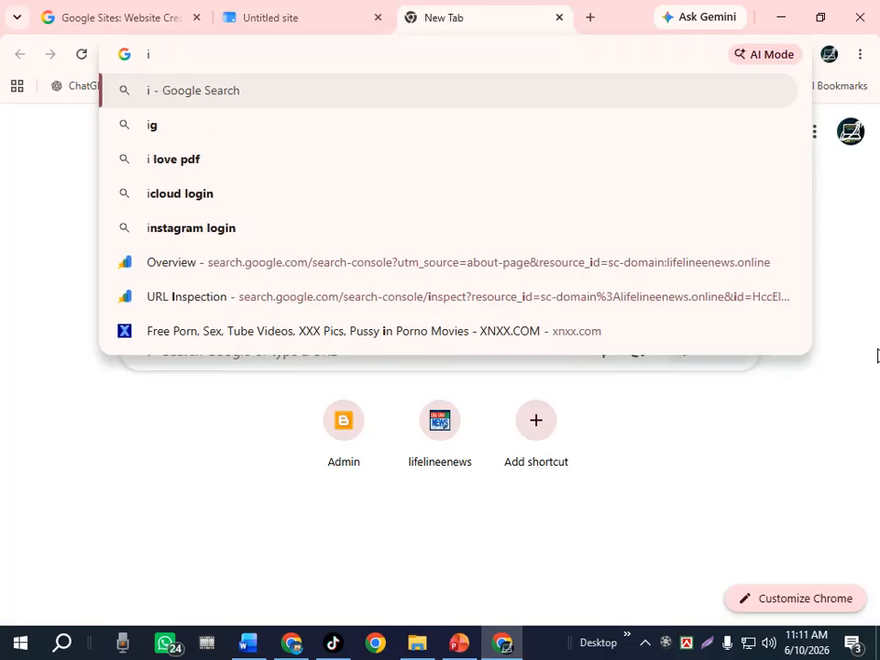
{"action": "type", "text": "phone"}
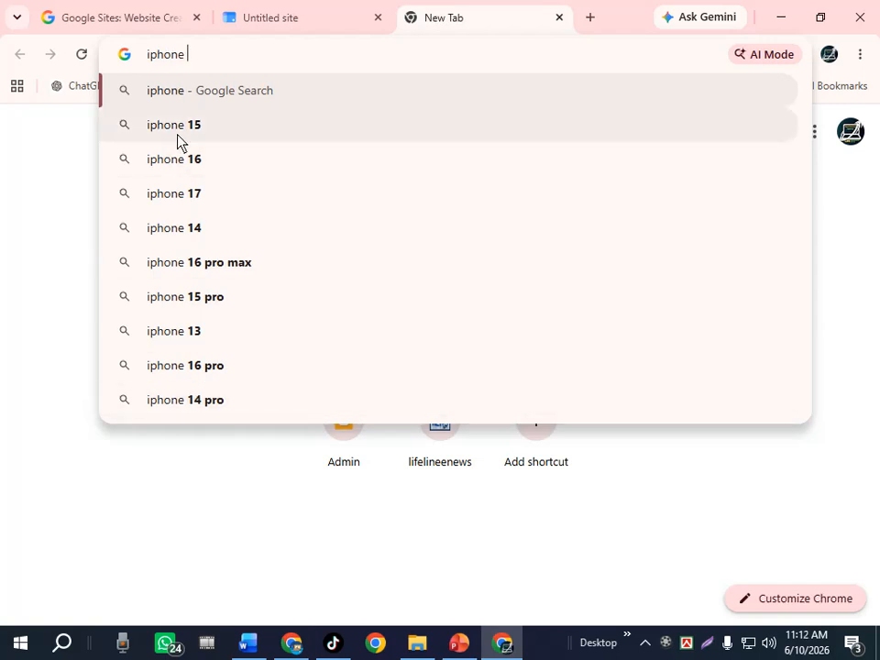
{"action": "left_click", "coordinate": [181, 194]}
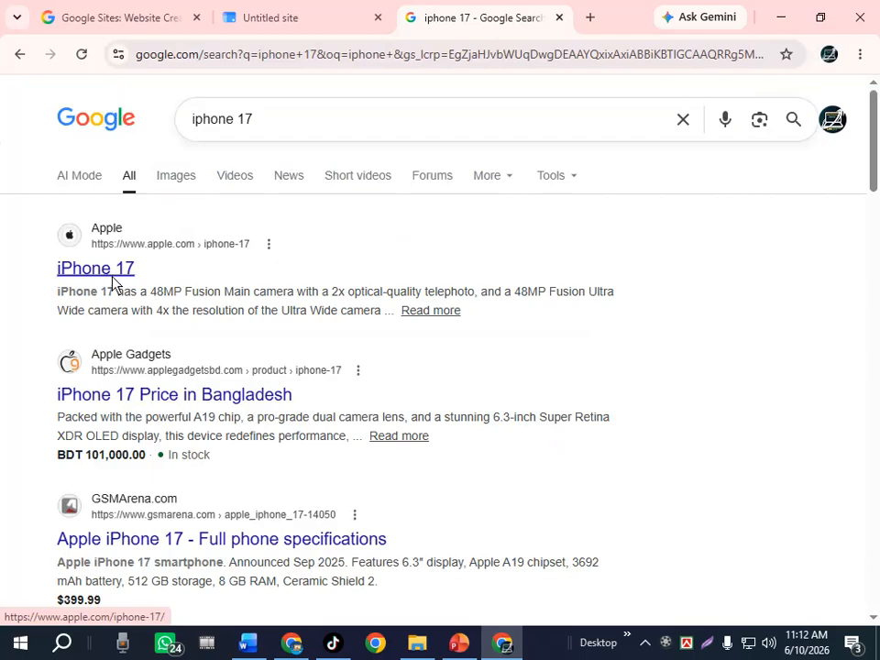
- Copy "iphone 17" from the Google search box and use it as the site's file name and displayed site name
{"action": "triple_click", "coordinate": [216, 127]}
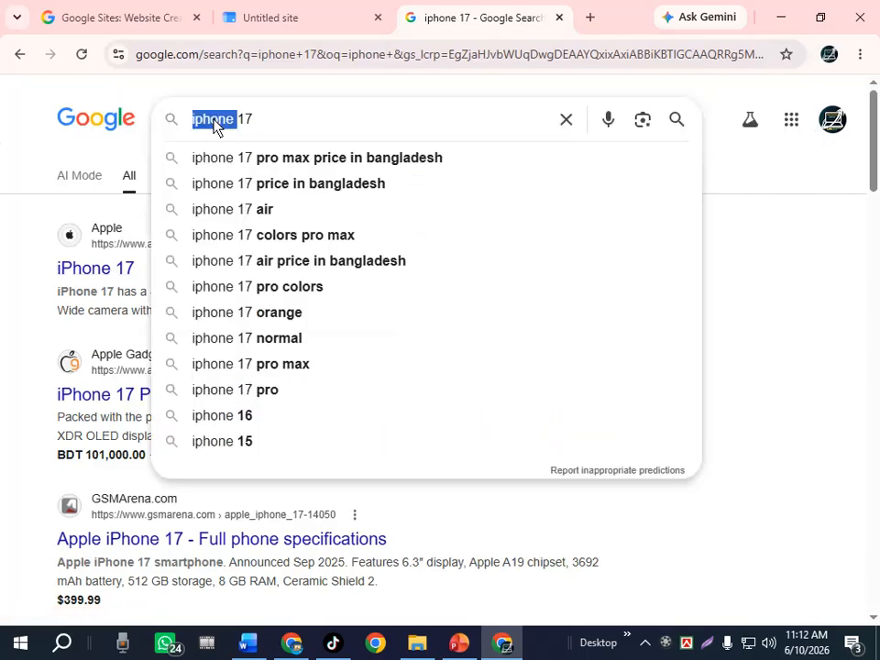
{"action": "right_click", "coordinate": [216, 127]}
{"action": "left_click", "coordinate": [261, 228]}
{"action": "left_click", "coordinate": [268, 17]}
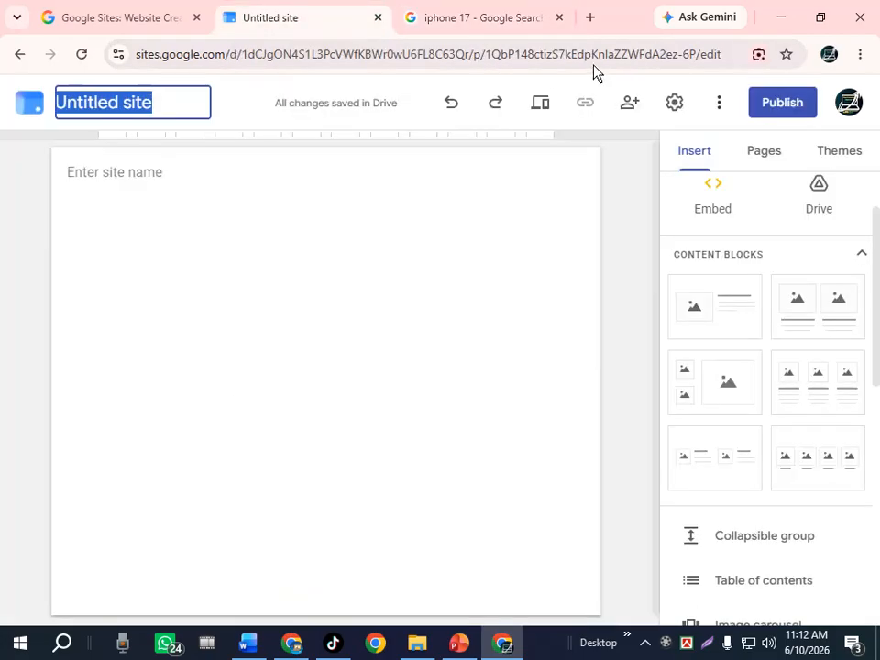
{"action": "right_click", "coordinate": [117, 110]}
{"action": "left_click", "coordinate": [114, 113]}
{"action": "triple_click", "coordinate": [113, 113]}
{"action": "right_click", "coordinate": [113, 118]}
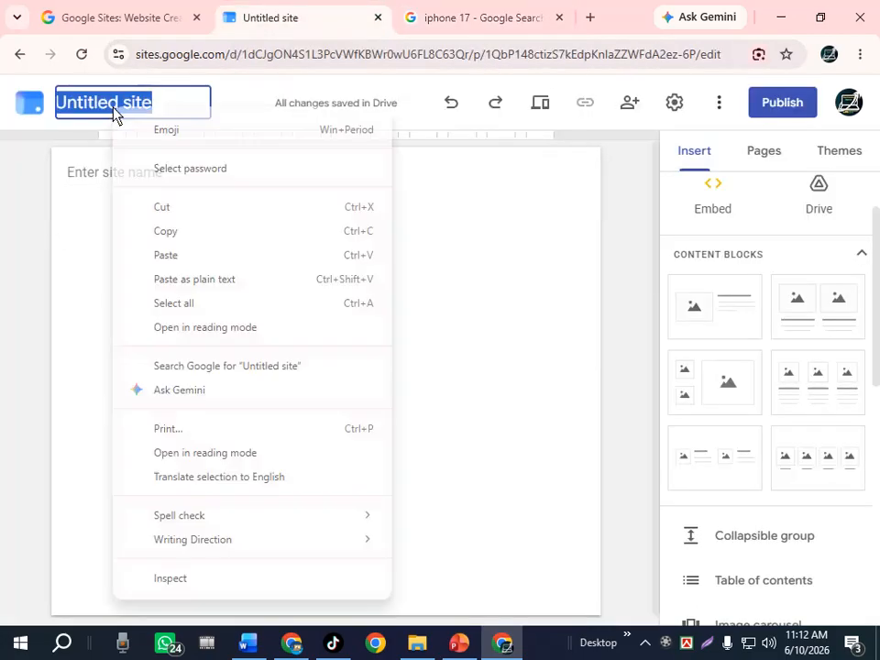
{"action": "left_click", "coordinate": [166, 256]}
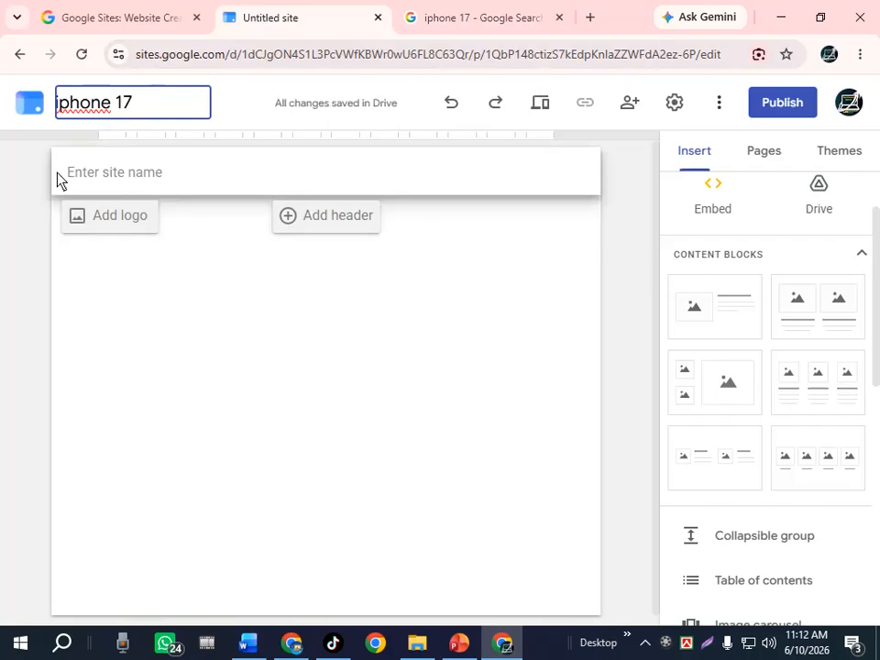
{"action": "left_click", "coordinate": [88, 183]}
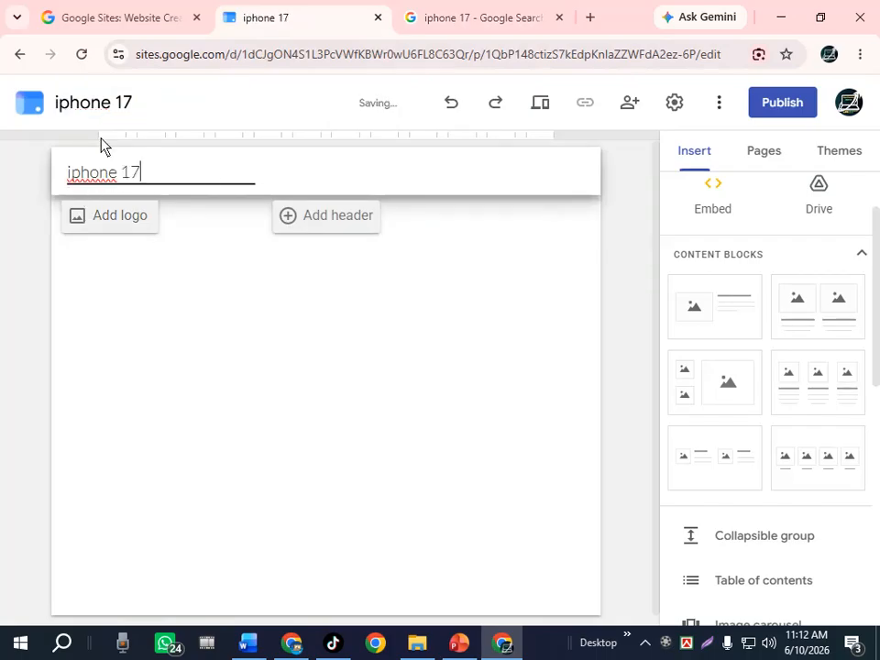
{"action": "left_click", "coordinate": [108, 176]}
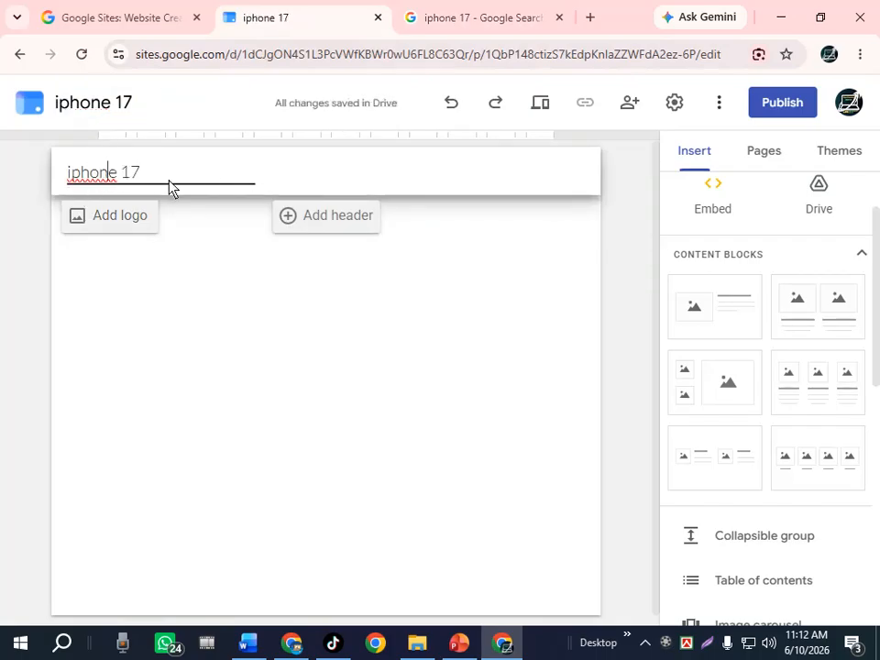
- Open the site's logo settings and browse the Landing Page Info folder inside Adsterra Marketing Full Cours on the Desktop for upload images
{"action": "left_click", "coordinate": [126, 221]}
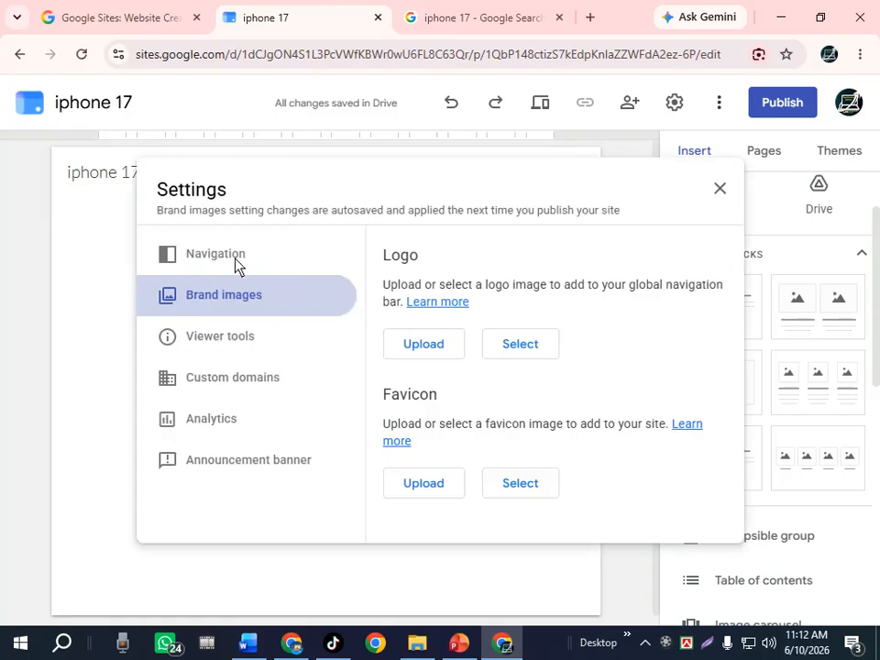
{"action": "left_click", "coordinate": [719, 190]}
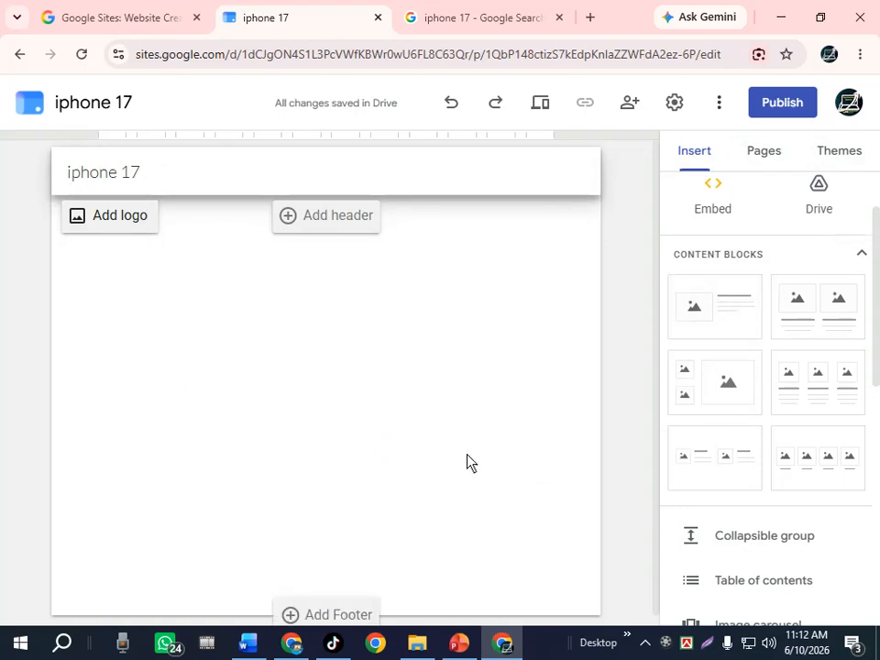
{"action": "left_click", "coordinate": [129, 220]}
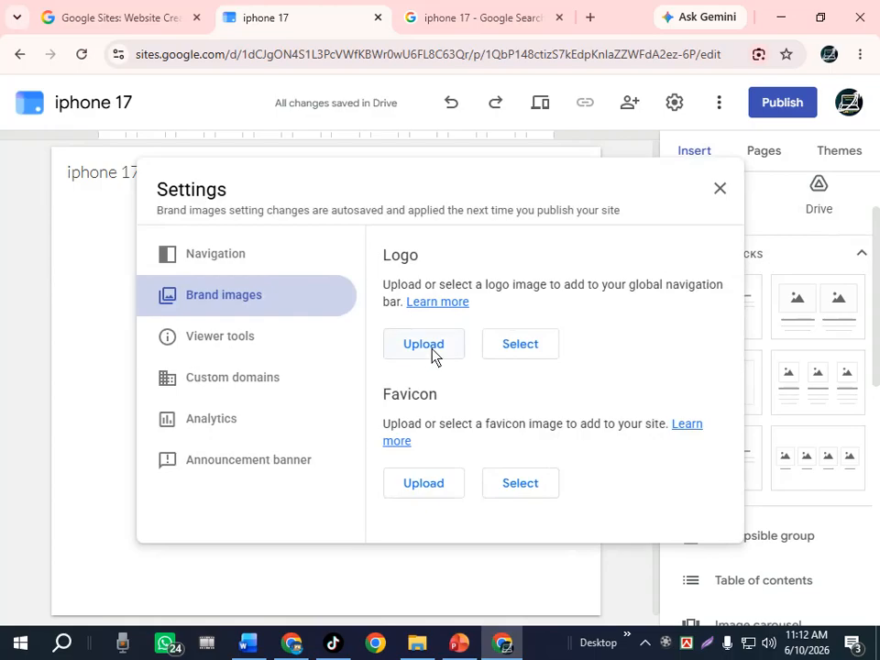
{"action": "left_click", "coordinate": [435, 356]}
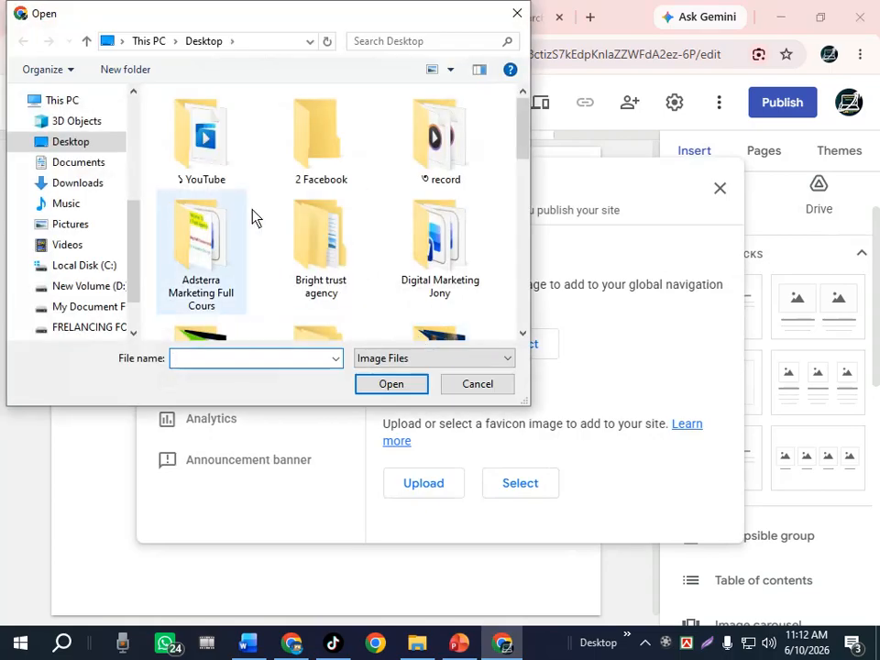
{"action": "mouse_move", "coordinate": [526, 156]}
{"action": "left_mouse_down"}
{"action": "mouse_move", "coordinate": [523, 325]}
{"action": "mouse_move", "coordinate": [539, 164]}
{"action": "mouse_move", "coordinate": [538, 223]}
{"action": "mouse_move", "coordinate": [534, 232]}
{"action": "mouse_move", "coordinate": [535, 137]}
{"action": "left_mouse_up"}
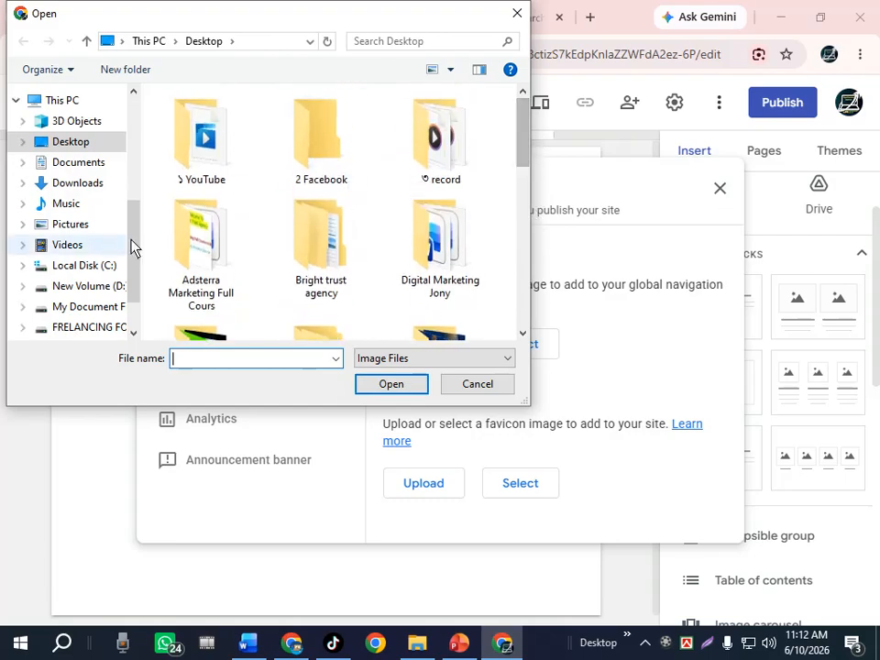
{"action": "left_click_drag", "start_coordinate": [132, 247], "coordinate": [148, 146]}
{"action": "left_click", "coordinate": [65, 130]}
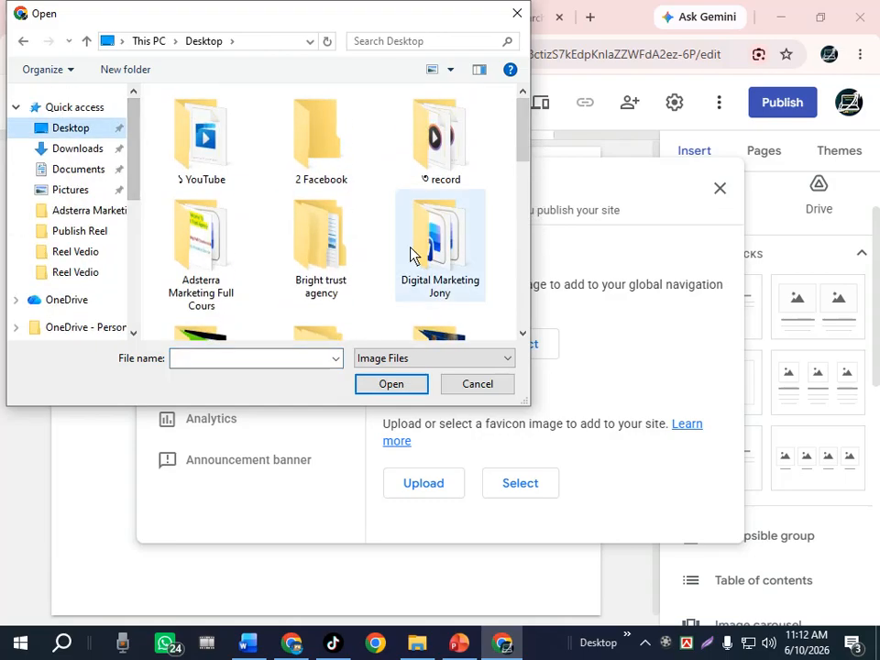
{"action": "mouse_move", "coordinate": [527, 149]}
{"action": "left_mouse_down"}
{"action": "mouse_move", "coordinate": [529, 211]}
{"action": "mouse_move", "coordinate": [530, 158]}
{"action": "left_mouse_up"}
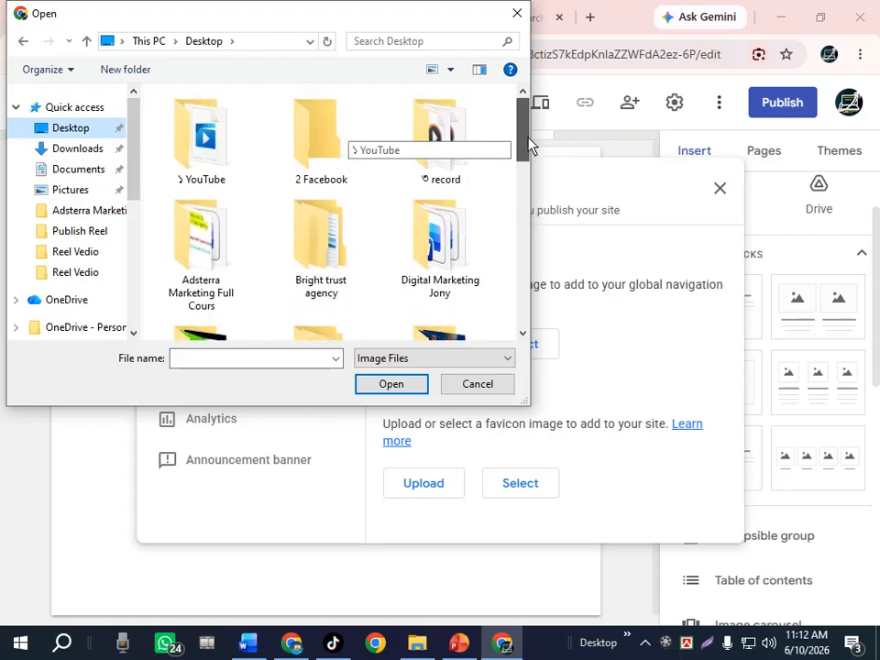
{"action": "double_click", "coordinate": [220, 216]}
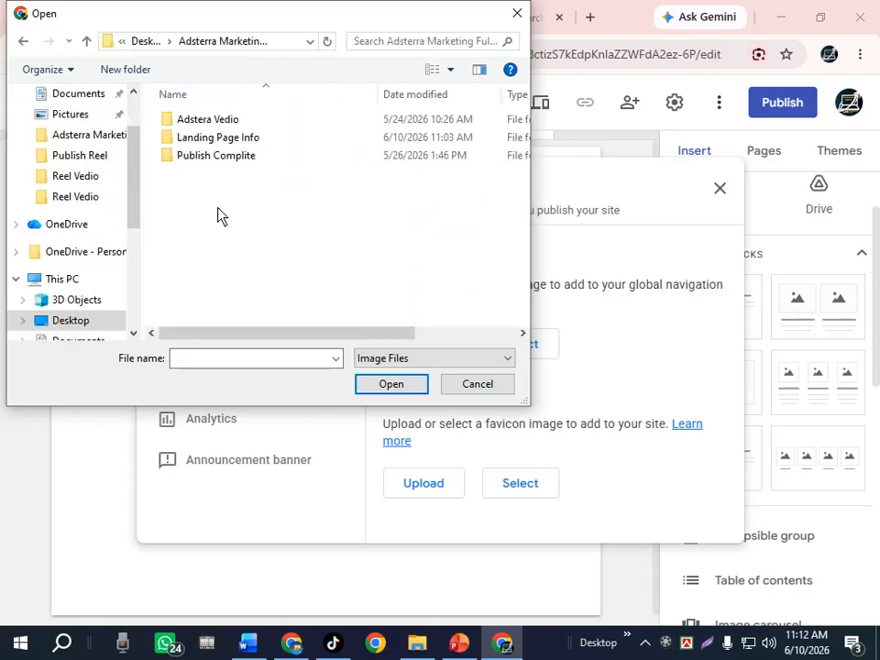
{"action": "double_click", "coordinate": [225, 147]}
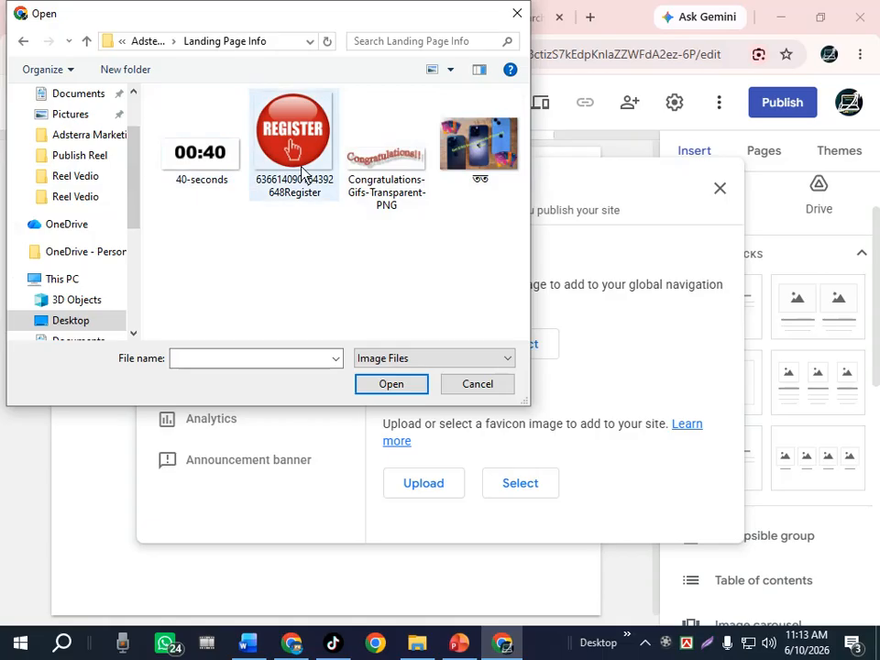
{"action": "left_click", "coordinate": [516, 17]}
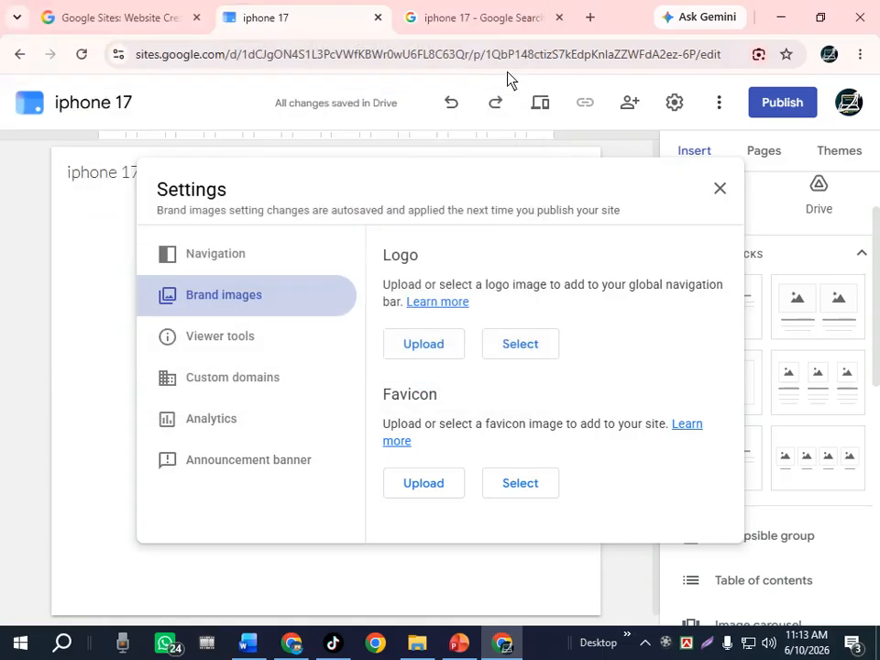
- Open a new browser tab, rerun the existing Google search for "iphone 17" and browse its image results
{"action": "left_click", "coordinate": [590, 17]}
{"action": "left_click", "coordinate": [353, 64]}
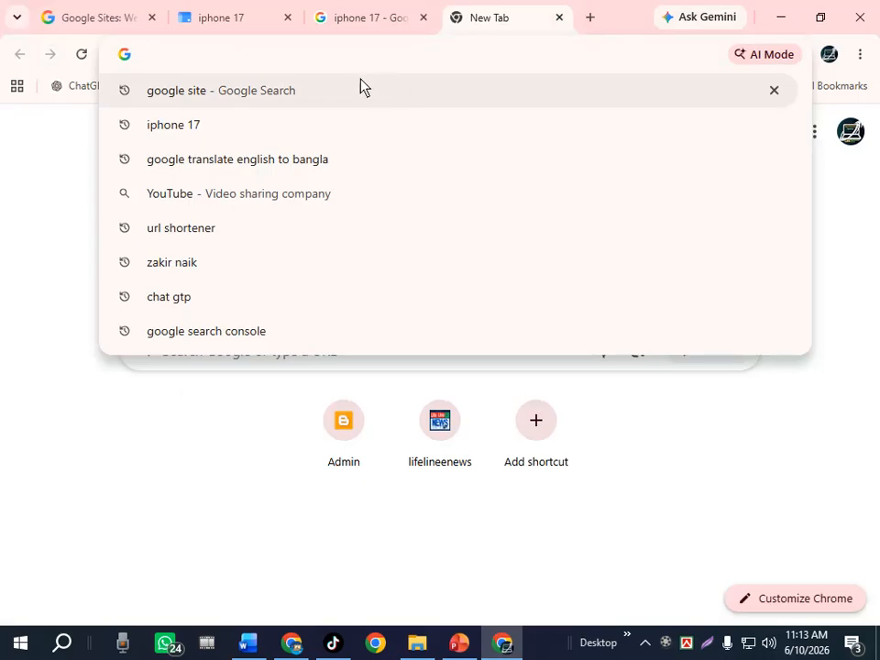
{"action": "left_click", "coordinate": [381, 21]}
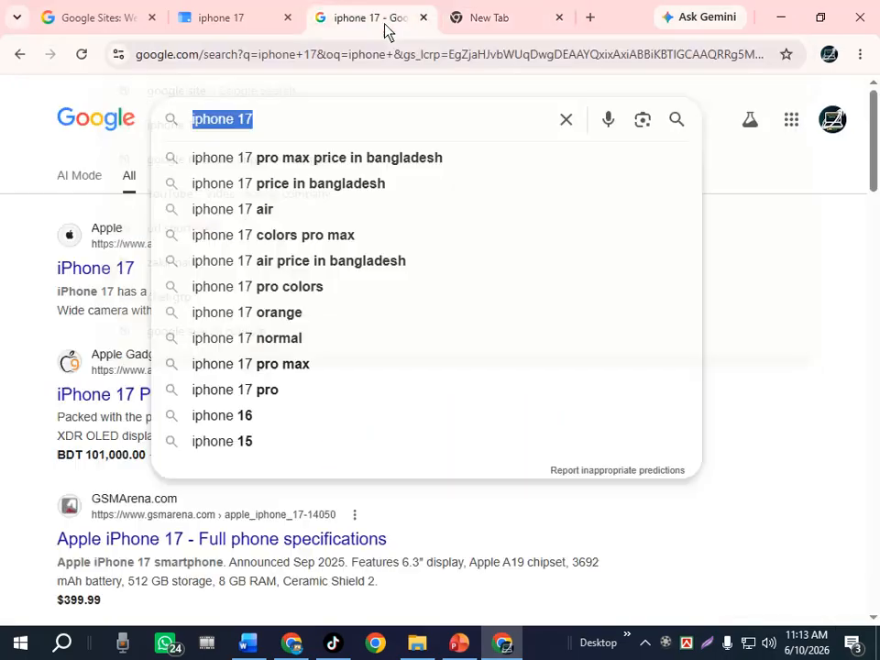
{"action": "left_click", "coordinate": [251, 129]}
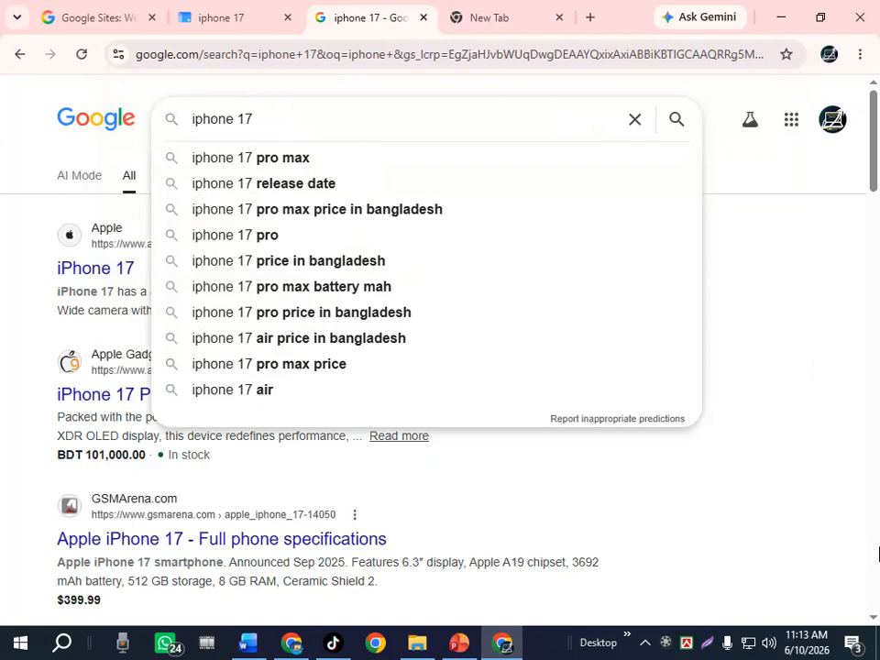
{"action": "key", "text": "Return"}
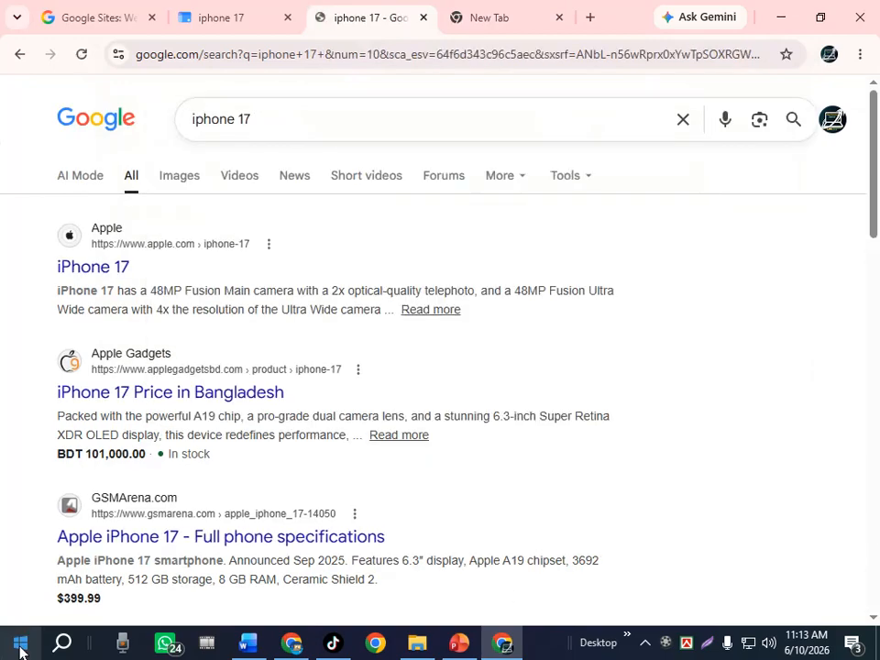
{"action": "left_click", "coordinate": [179, 179]}
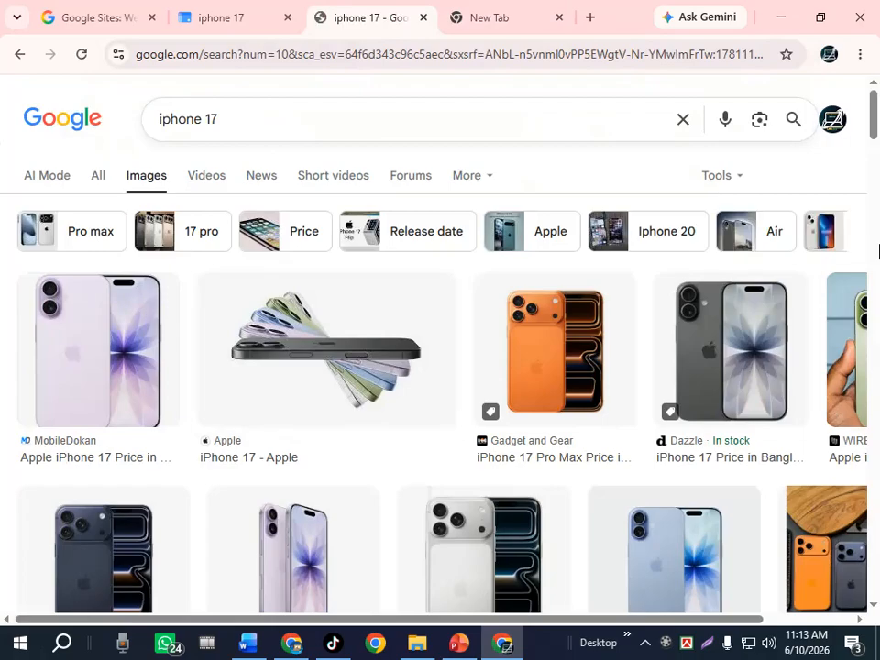
{"action": "left_click_drag", "start_coordinate": [874, 128], "coordinate": [877, 190]}
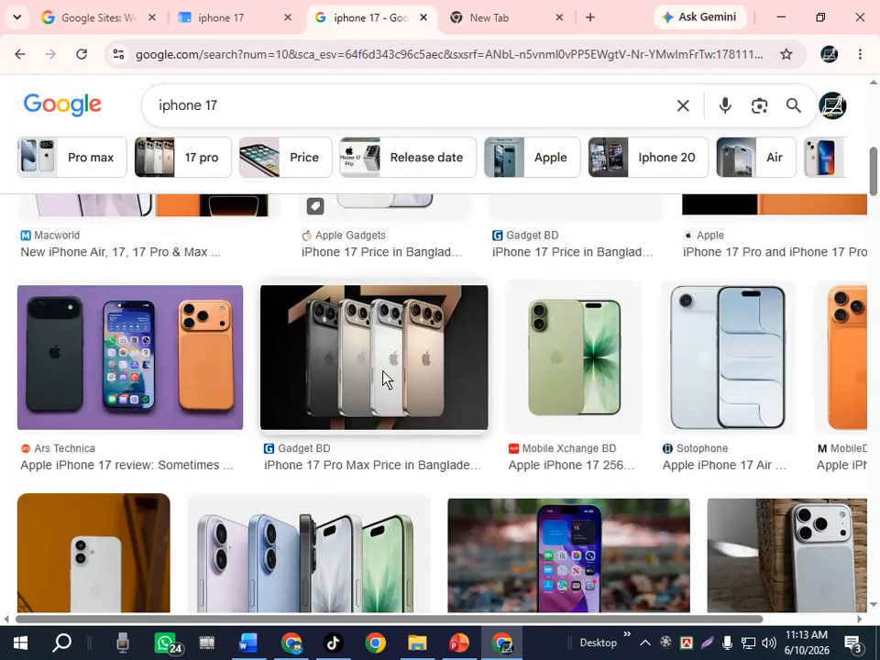
- Save the Gadget BD image of four iPhone 17 Pro Max phones to the Desktop as a JPEG named "download"
{"action": "right_click", "coordinate": [417, 391]}
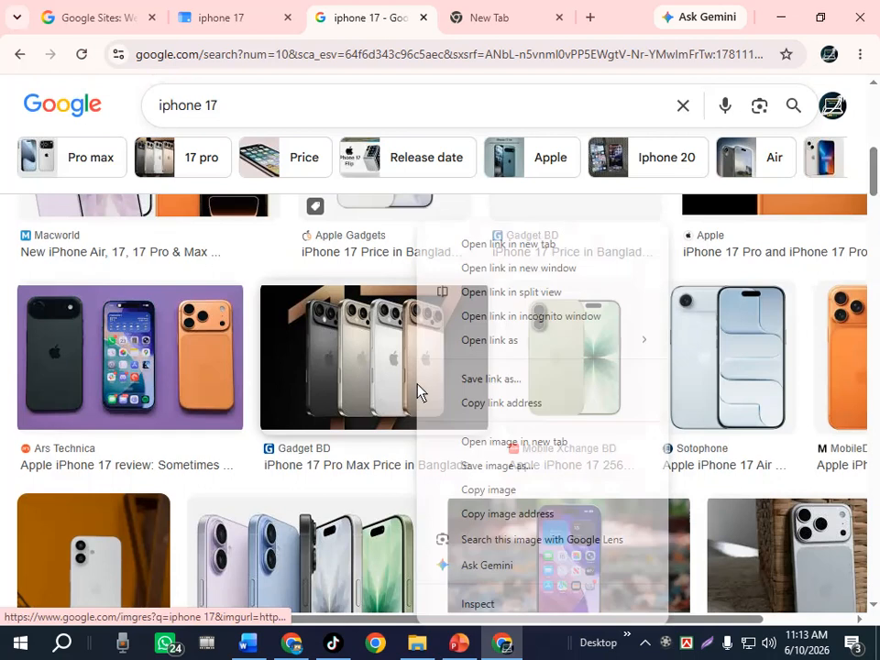
{"action": "left_click", "coordinate": [266, 275]}
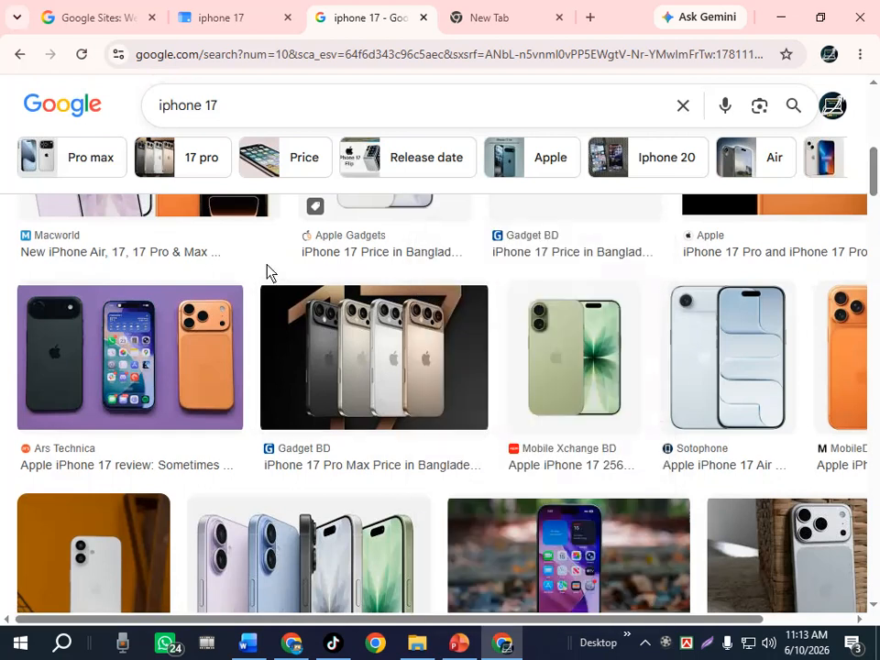
{"action": "right_click", "coordinate": [326, 371]}
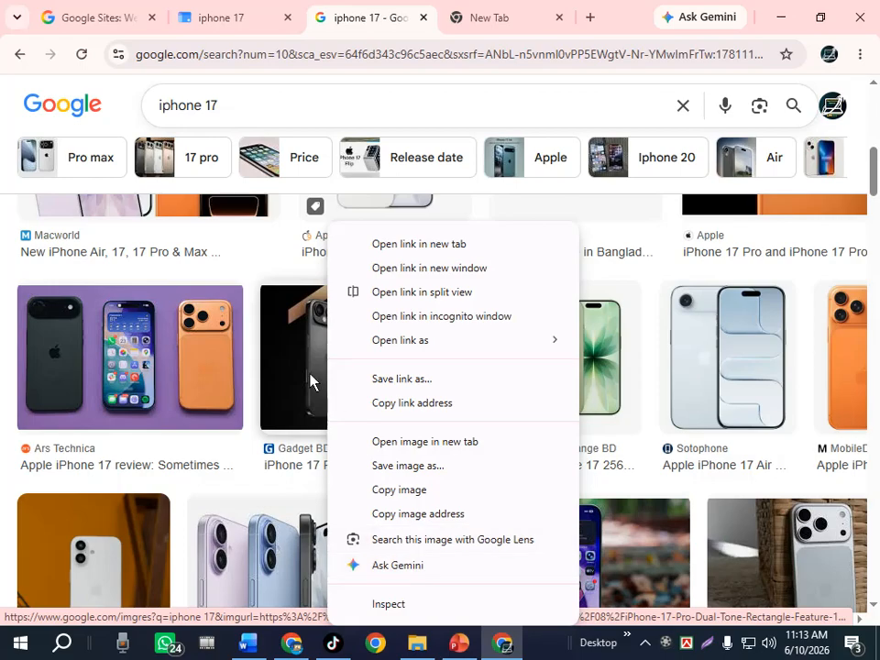
{"action": "left_click", "coordinate": [394, 470]}
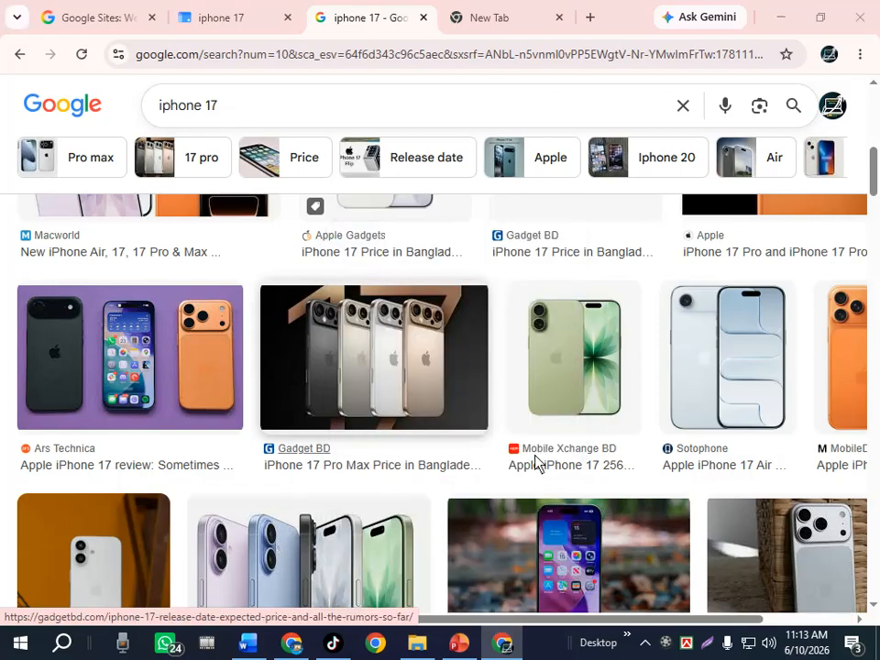
{"action": "scroll", "coordinate": [138, 230], "scroll_direction": "up", "scroll_amount": 5}
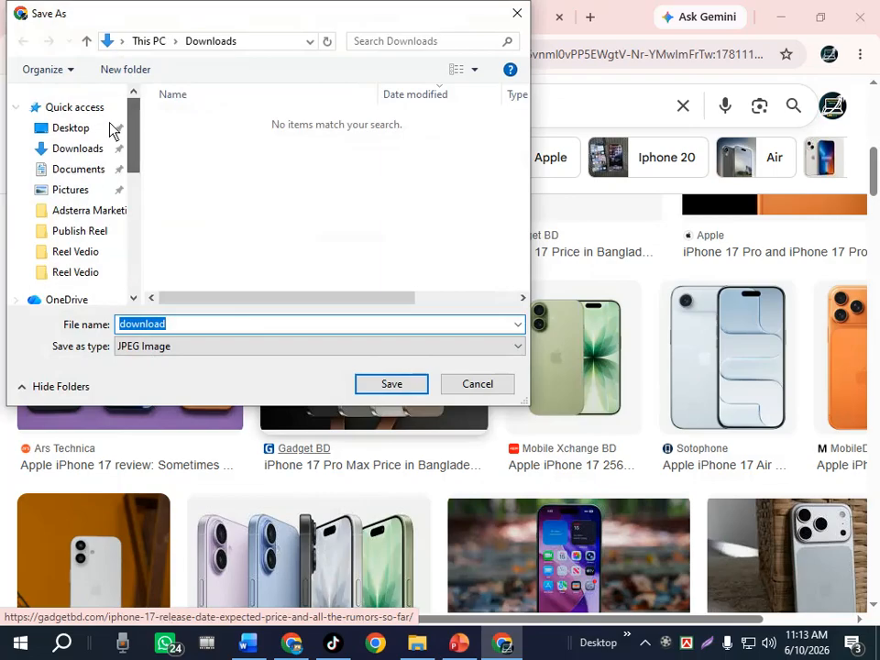
{"action": "left_click", "coordinate": [59, 128]}
{"action": "left_click", "coordinate": [391, 384]}
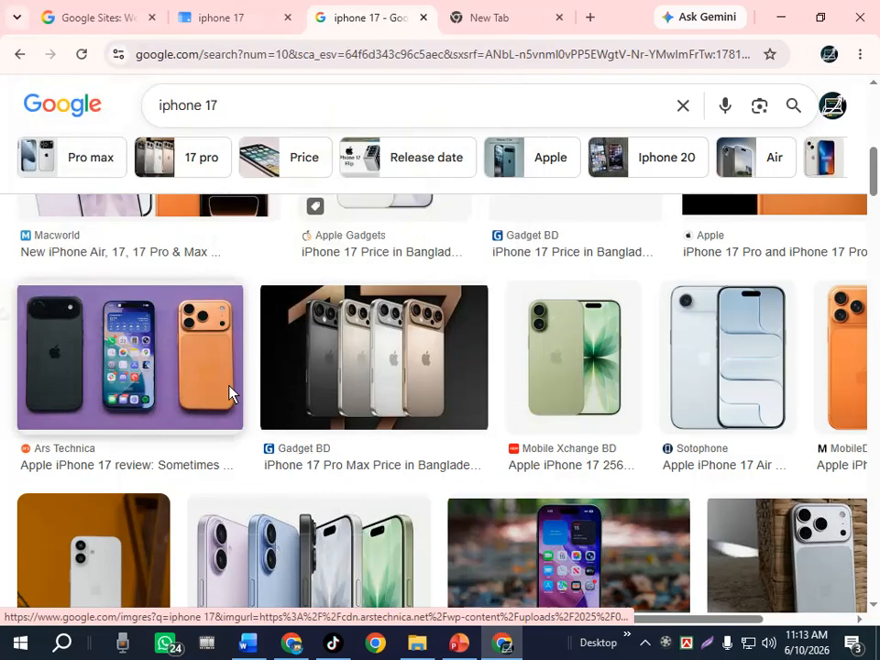
- Search Google Images for "congratulation gif" and browse the animated results
{"action": "triple_click", "coordinate": [203, 108]}
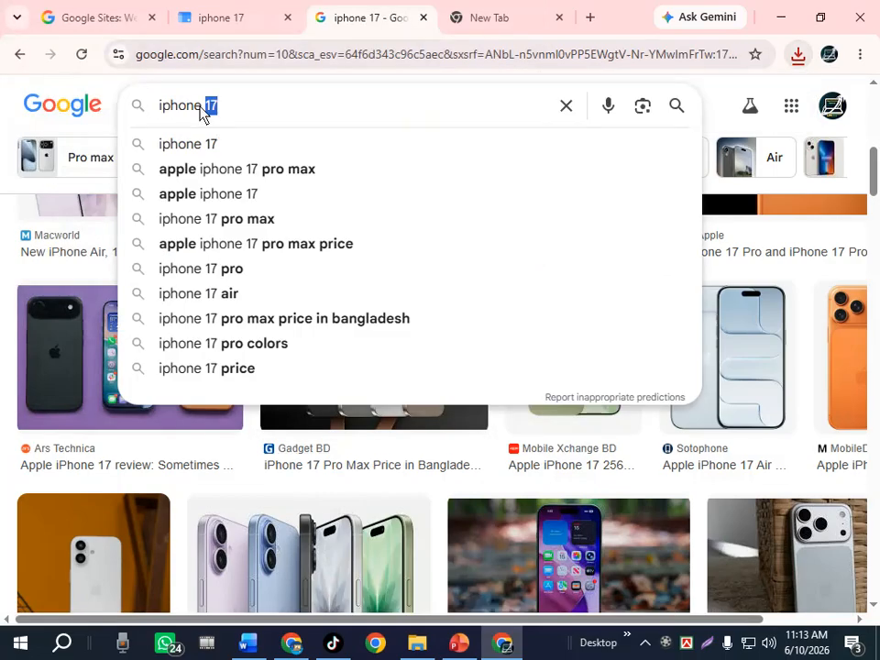
{"action": "key", "text": "BackSpace"}
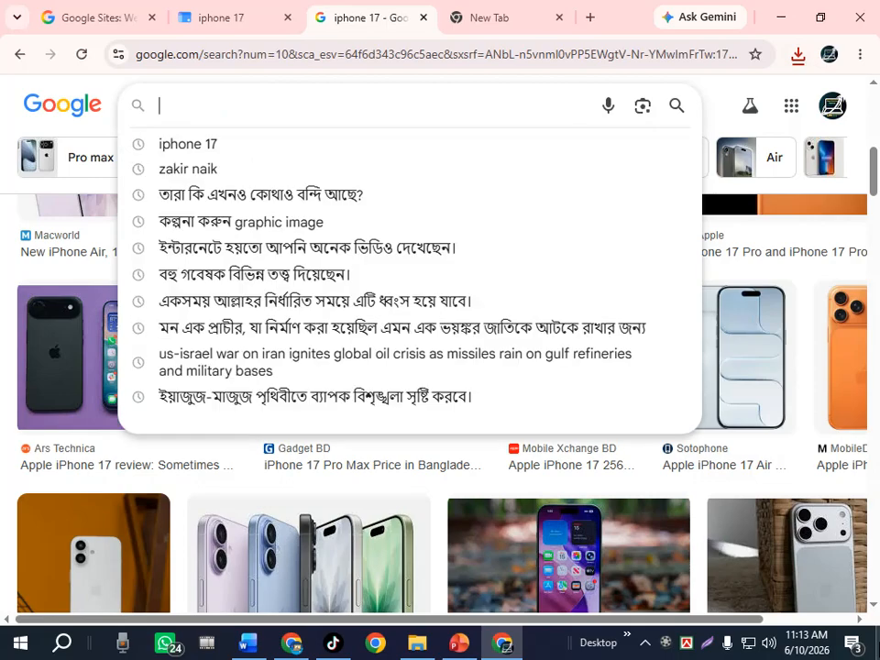
{"action": "type", "text": "g"}
{"action": "key", "text": "BackSpace"}
{"action": "type", "text": "congr"}
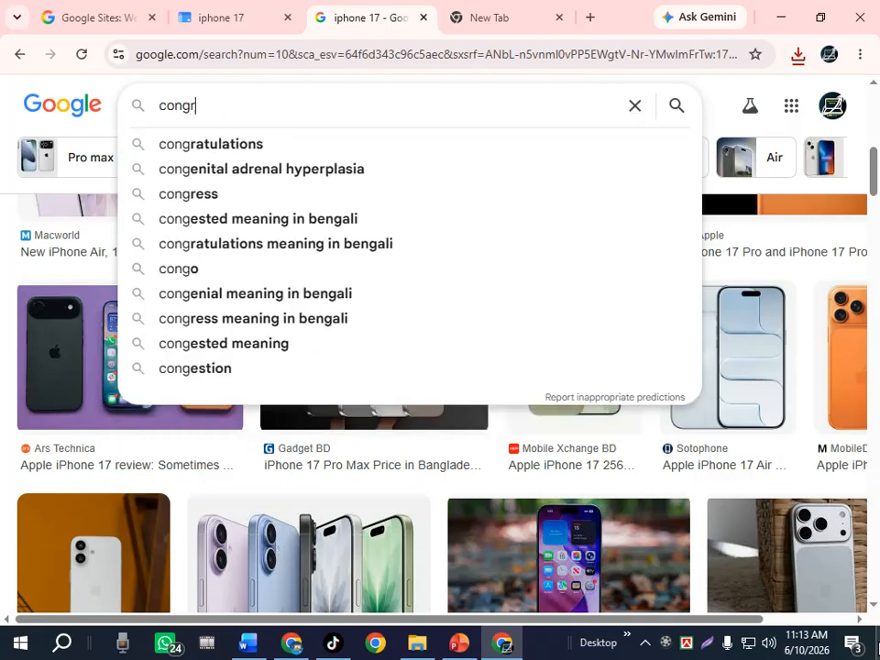
{"action": "type", "text": "at"}
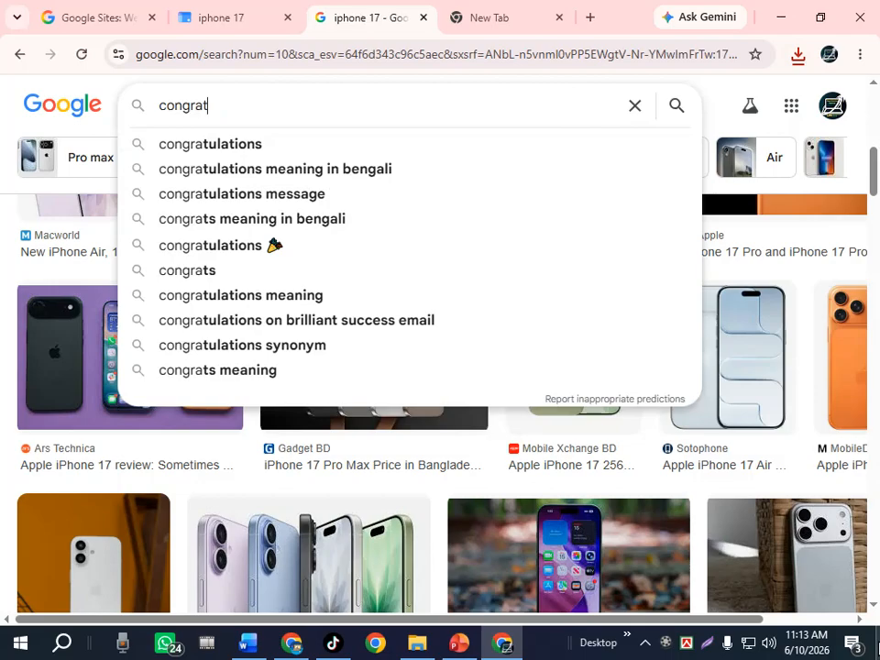
{"action": "type", "text": "ula"}
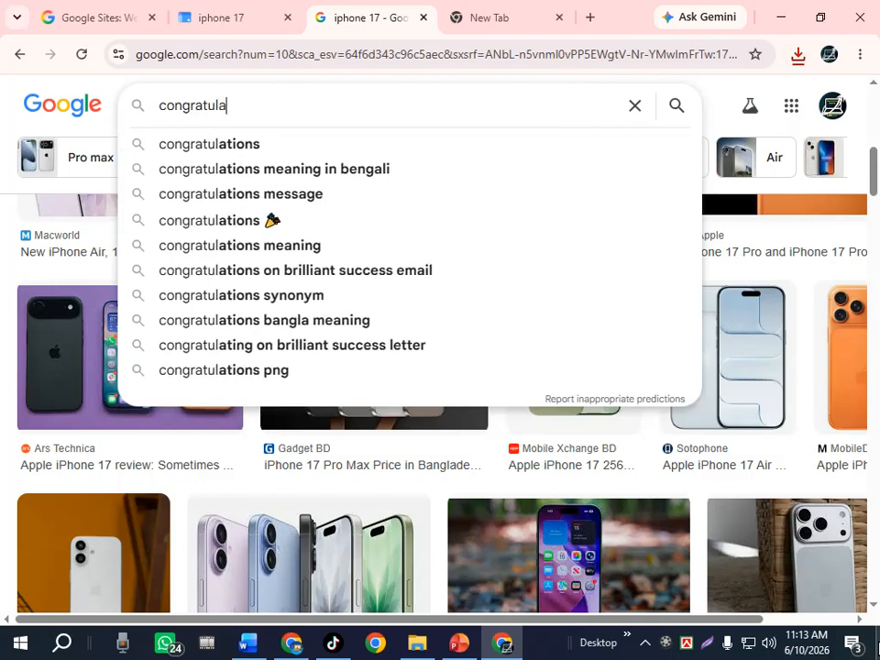
{"action": "type", "text": "tion"}
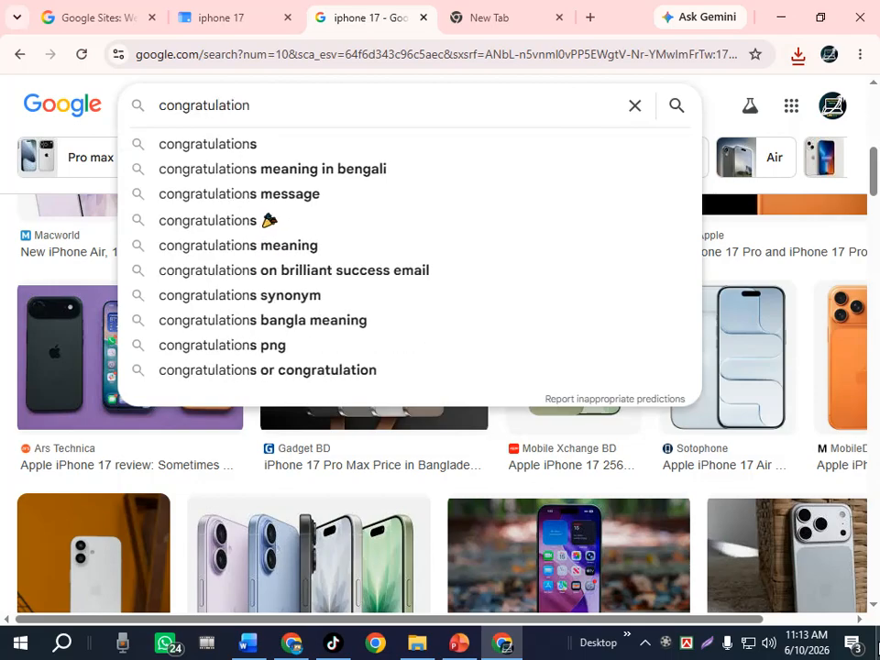
{"action": "type", "text": " gi"}
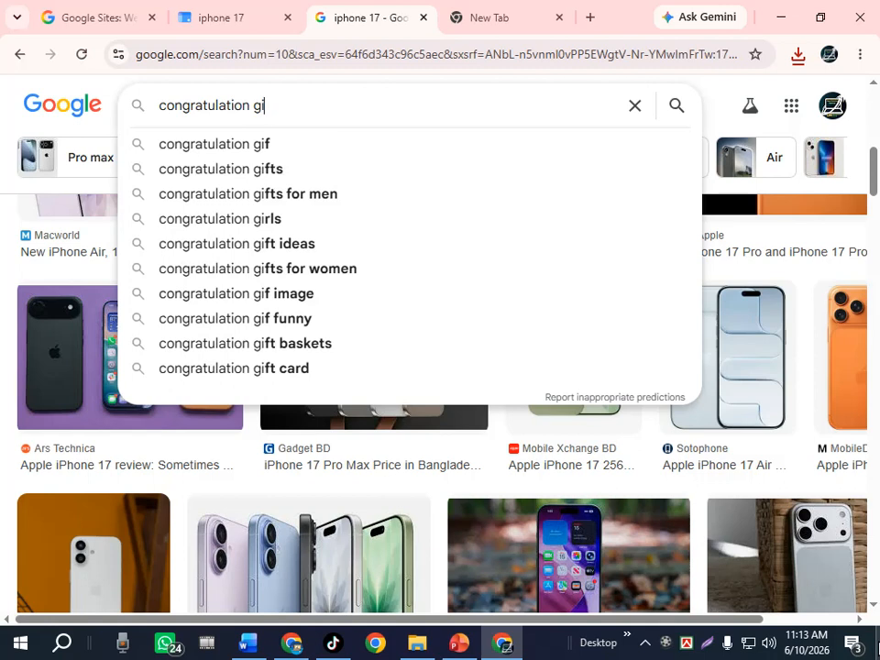
{"action": "left_click", "coordinate": [269, 151]}
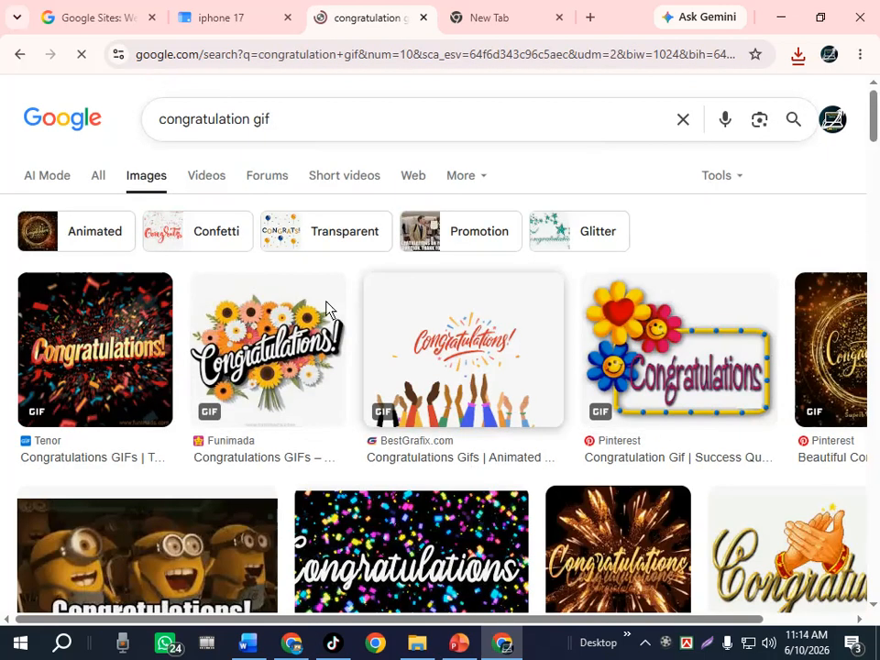
{"action": "left_click_drag", "start_coordinate": [873, 133], "coordinate": [872, 203]}
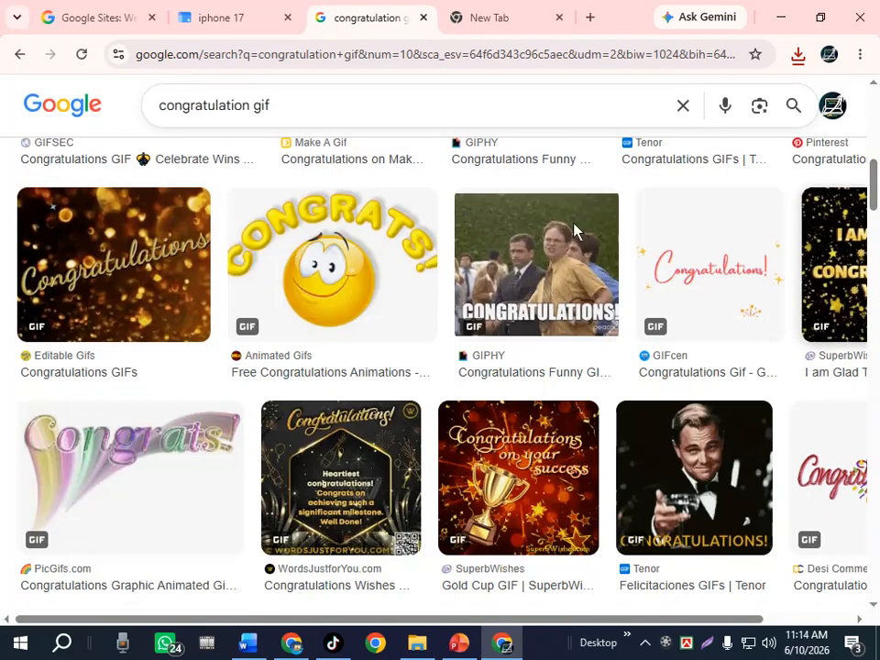
- Check the Landing Page Info folder in File Explorer, close the image search tab and return to the site's logo settings
{"action": "left_click", "coordinate": [414, 645]}
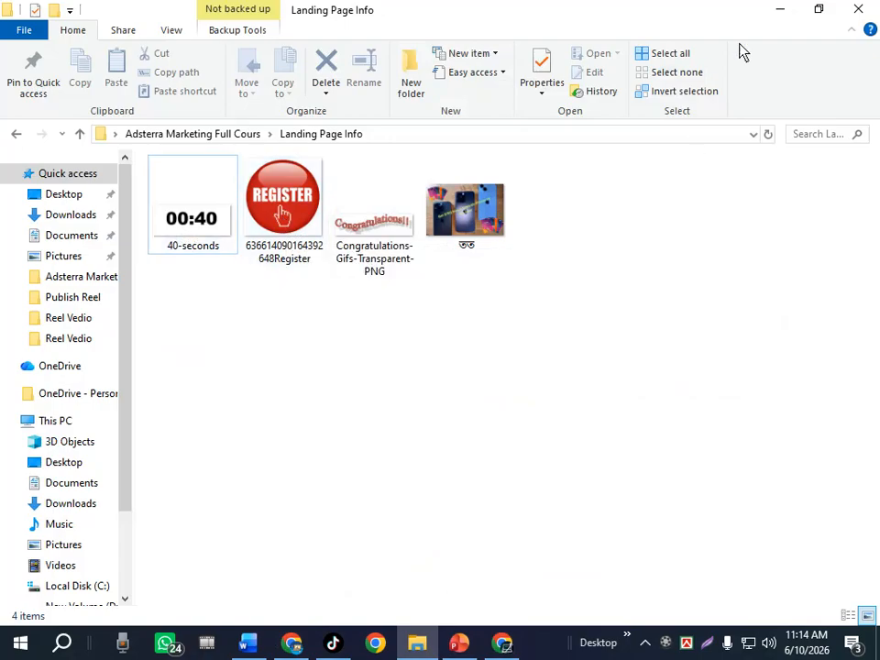
{"action": "left_click", "coordinate": [778, 13]}
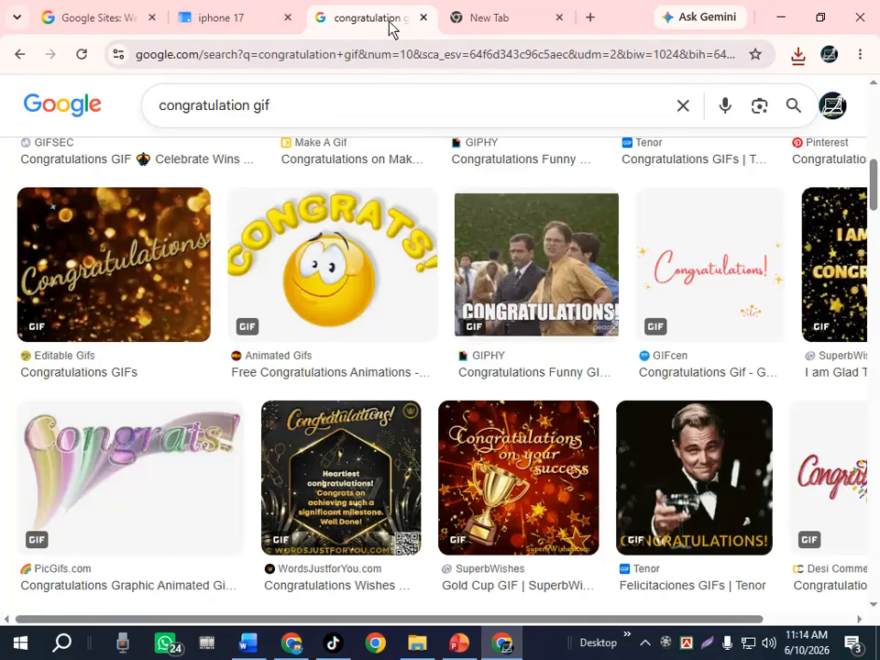
{"action": "left_click", "coordinate": [422, 17]}
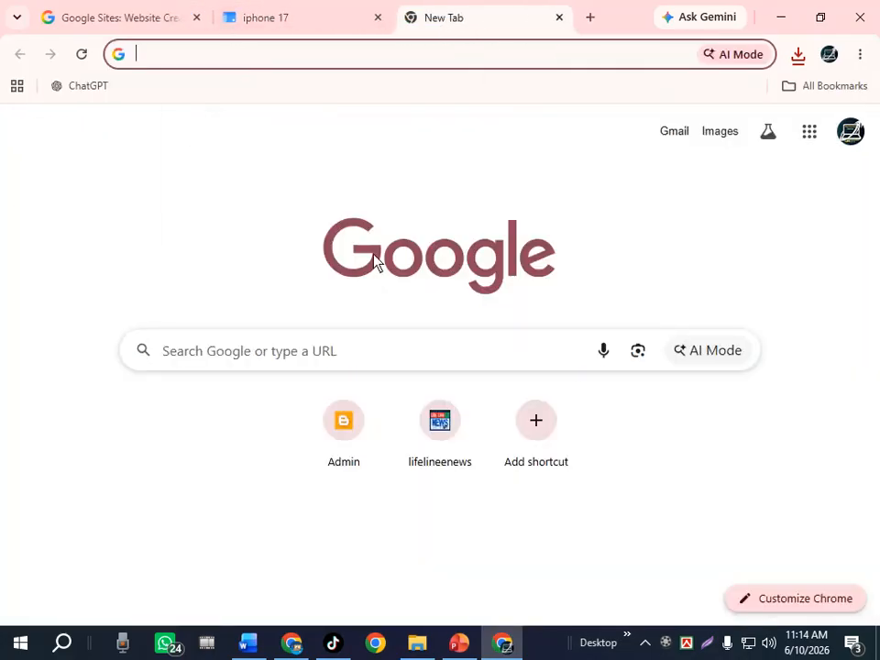
{"action": "left_click", "coordinate": [293, 25]}
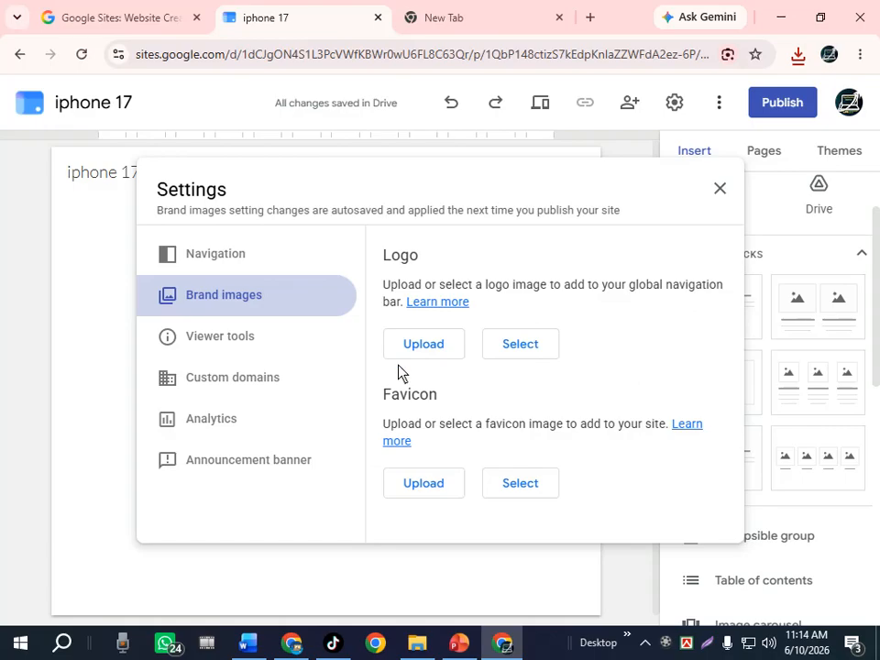
- Upload the "download" phone image from the Desktop as the site logo and close the settings
{"action": "left_click", "coordinate": [424, 344]}
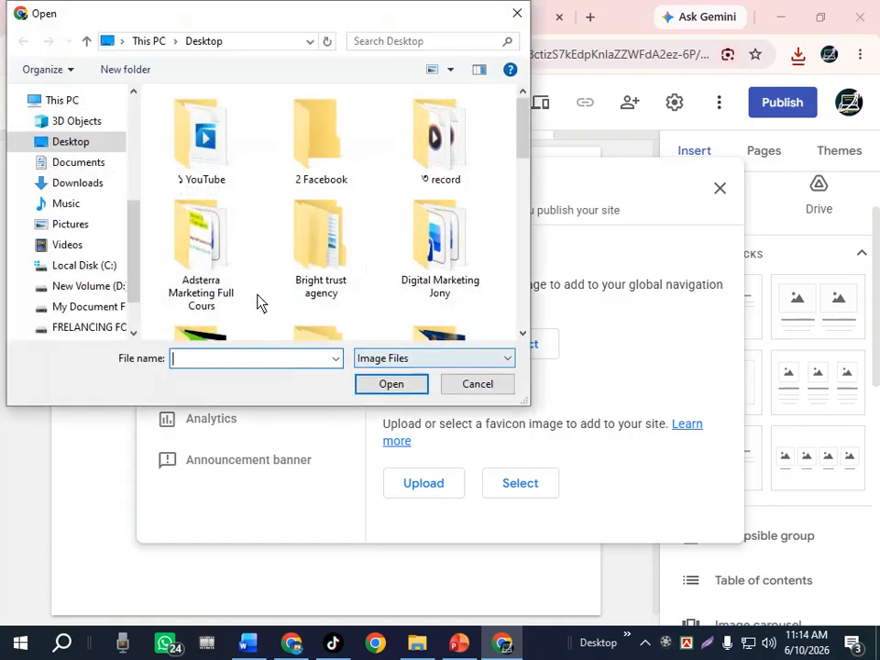
{"action": "scroll", "coordinate": [114, 201], "scroll_direction": "up", "scroll_amount": 5}
{"action": "left_click", "coordinate": [72, 130]}
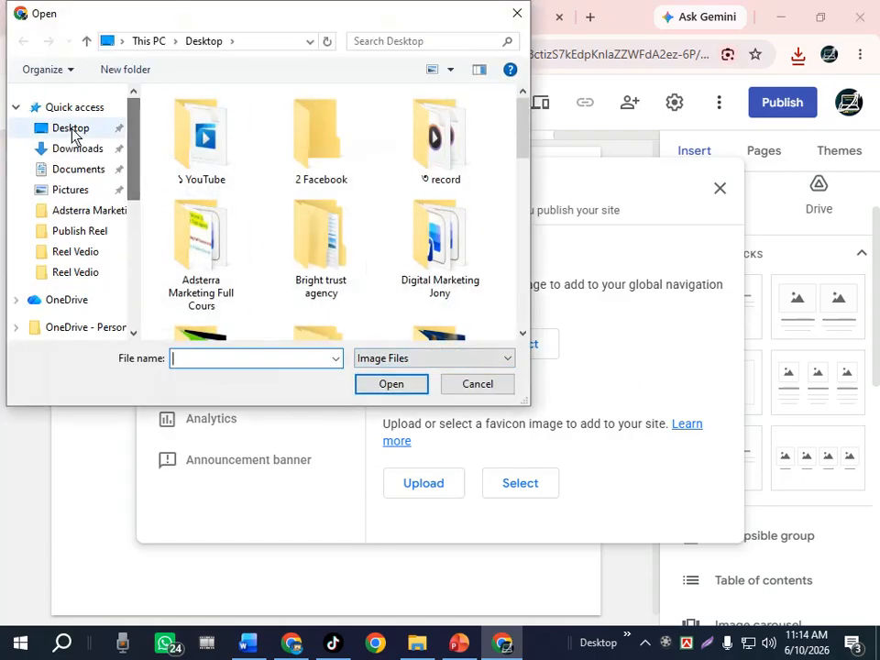
{"action": "left_click_drag", "start_coordinate": [519, 129], "coordinate": [535, 276]}
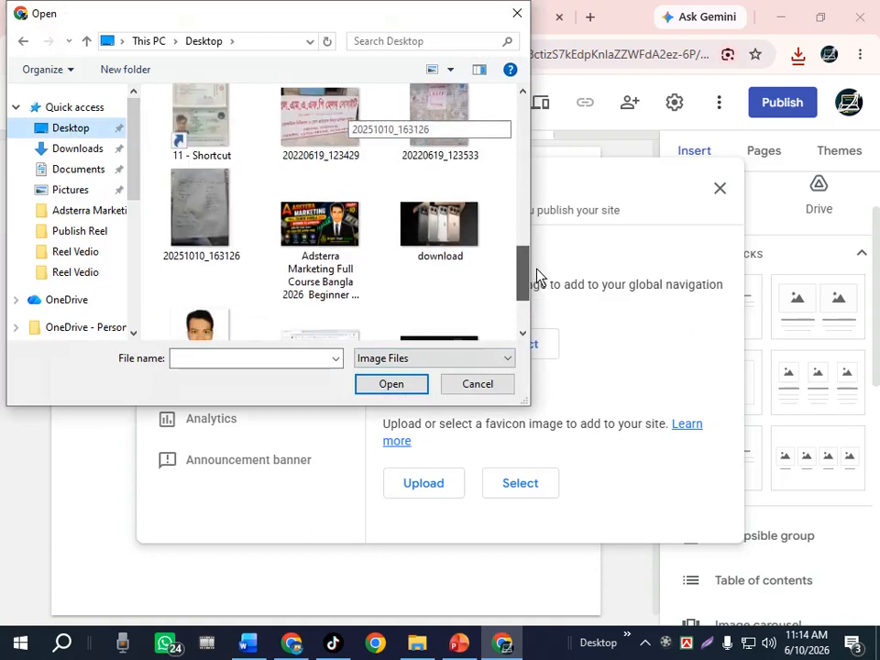
{"action": "left_click", "coordinate": [431, 235]}
{"action": "left_click", "coordinate": [408, 383]}
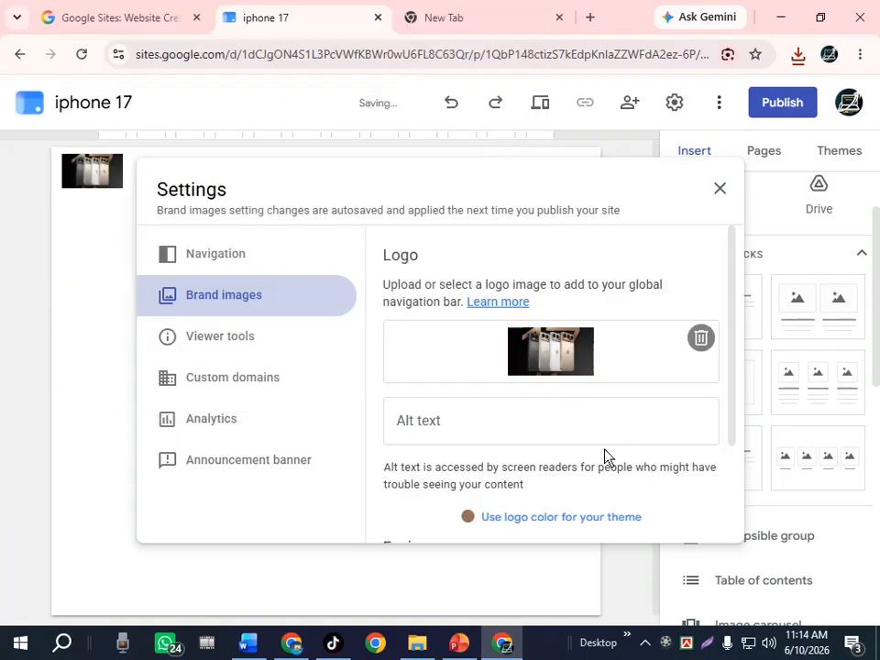
{"action": "left_click", "coordinate": [720, 189]}
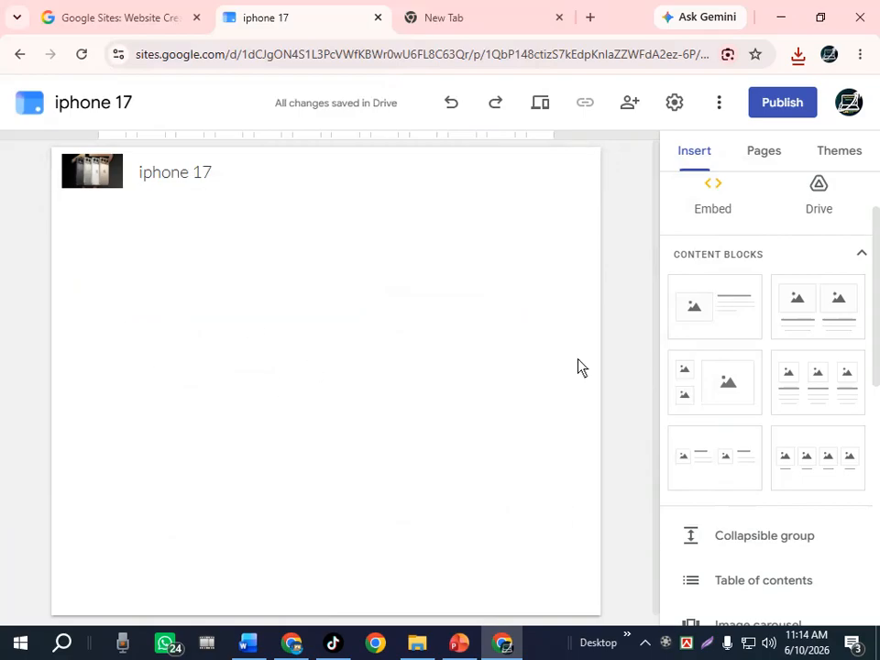
- Add an empty text box to the page directly beneath the site header
{"action": "left_click_drag", "start_coordinate": [875, 259], "coordinate": [877, 266]}
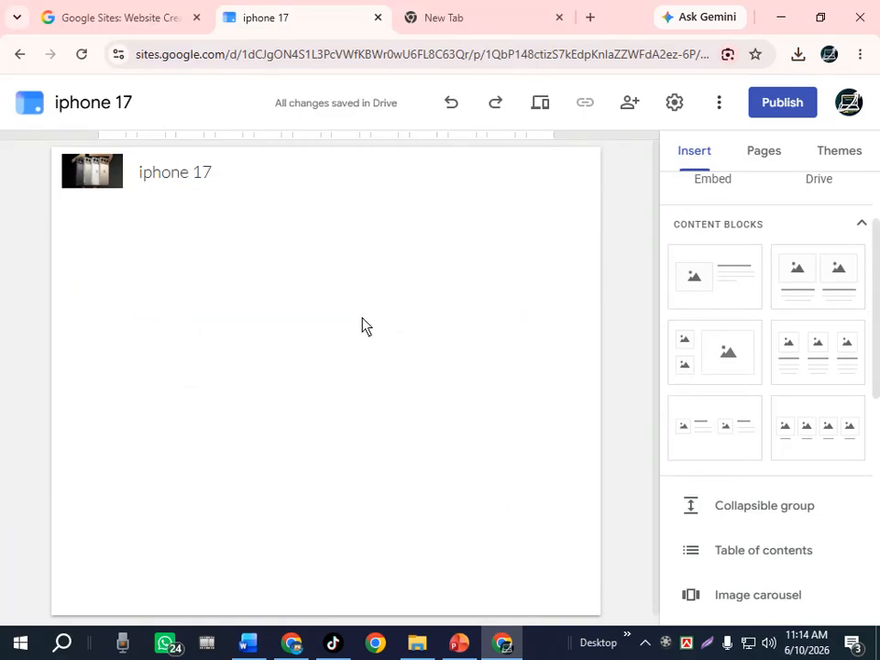
{"action": "double_click", "coordinate": [155, 317]}
{"action": "left_click", "coordinate": [138, 317]}
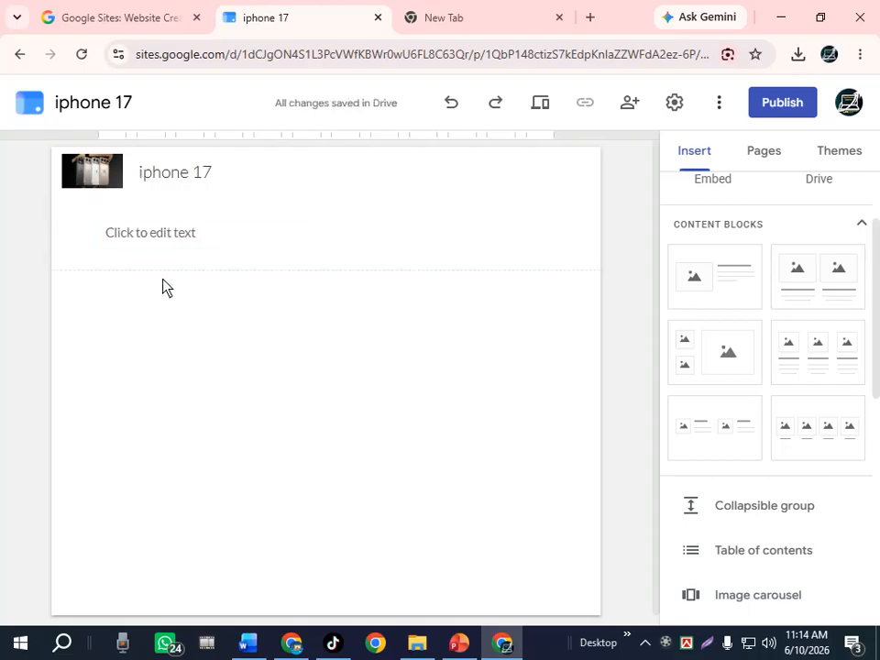
{"action": "double_click", "coordinate": [163, 284]}
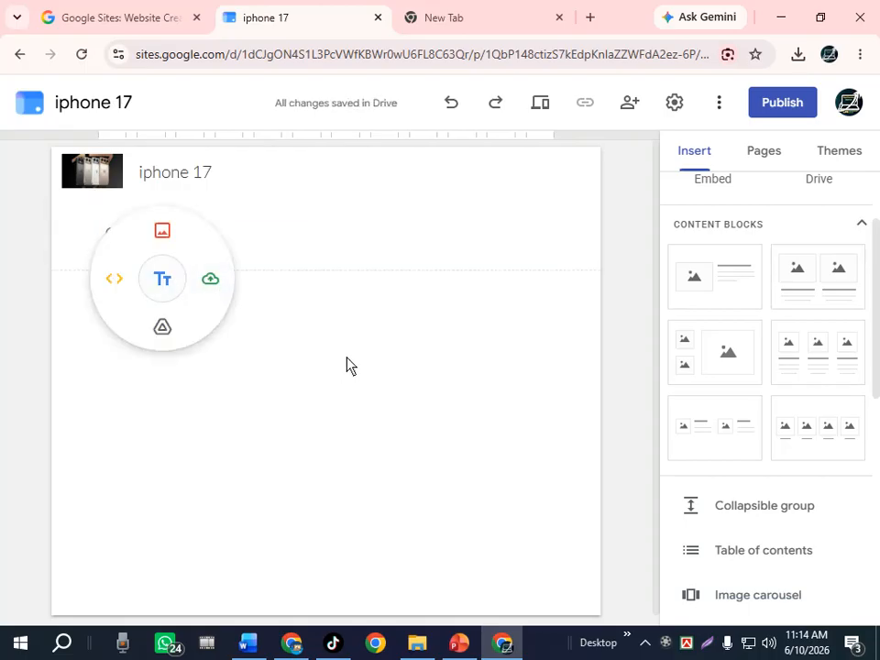
{"action": "left_click", "coordinate": [226, 311]}
{"action": "left_click", "coordinate": [167, 248]}
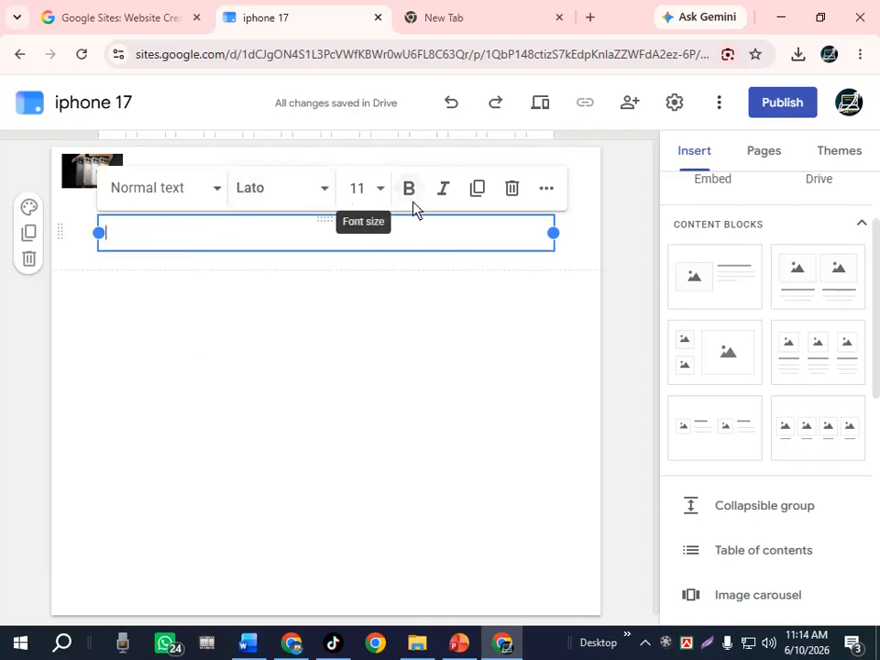
{"action": "left_click", "coordinate": [767, 157]}
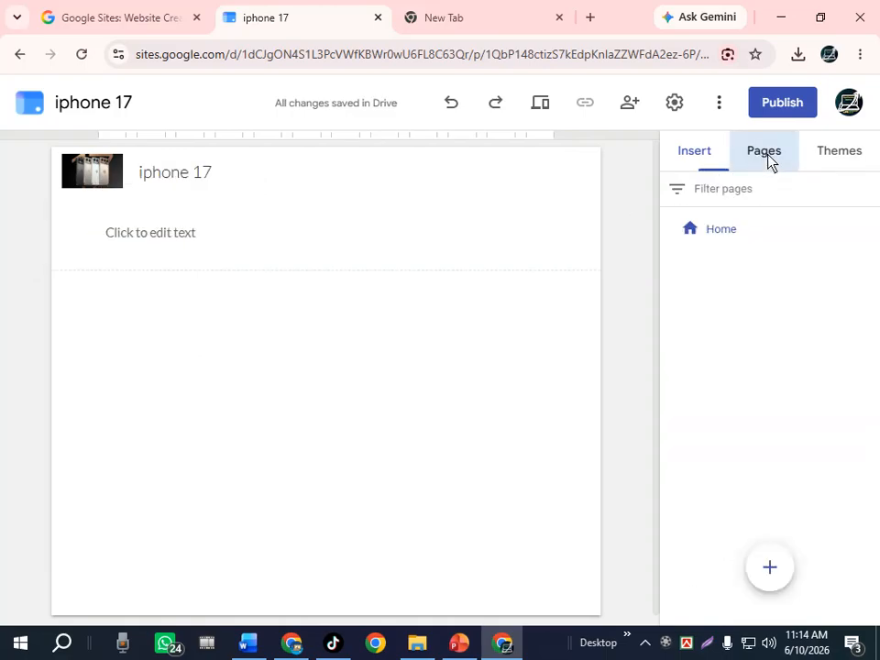
{"action": "left_click", "coordinate": [834, 157]}
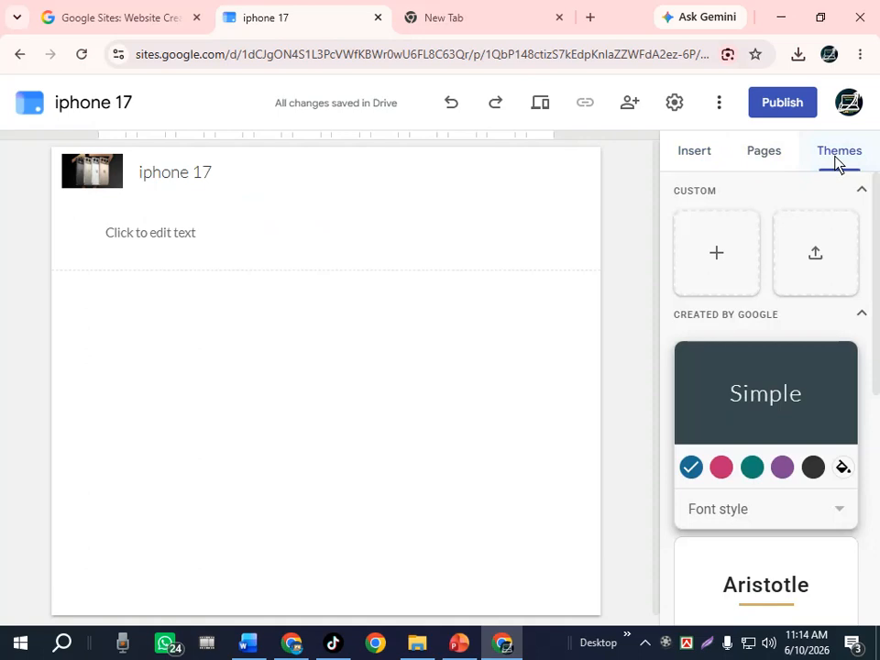
{"action": "left_click", "coordinate": [760, 157]}
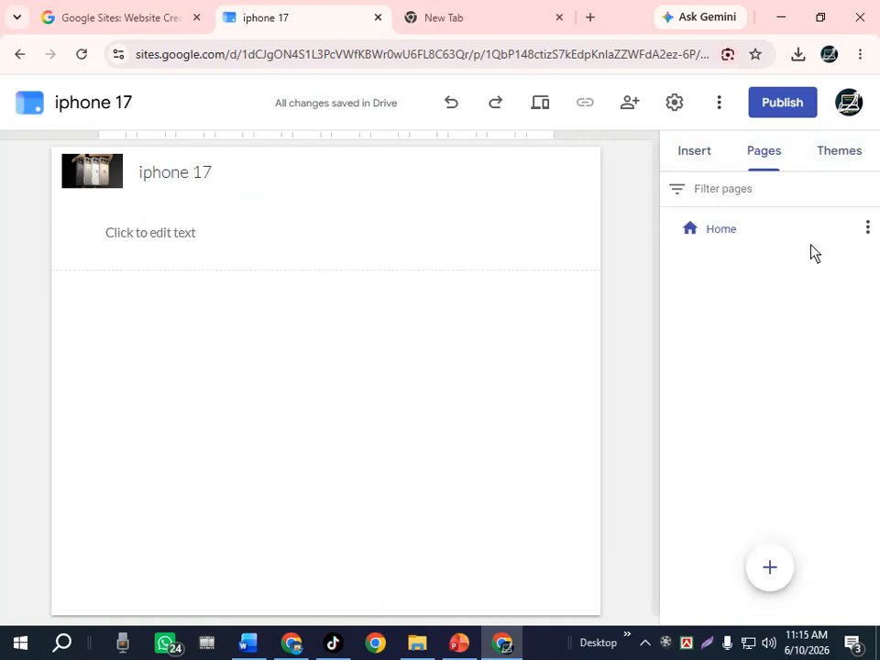
{"action": "left_click", "coordinate": [182, 253]}
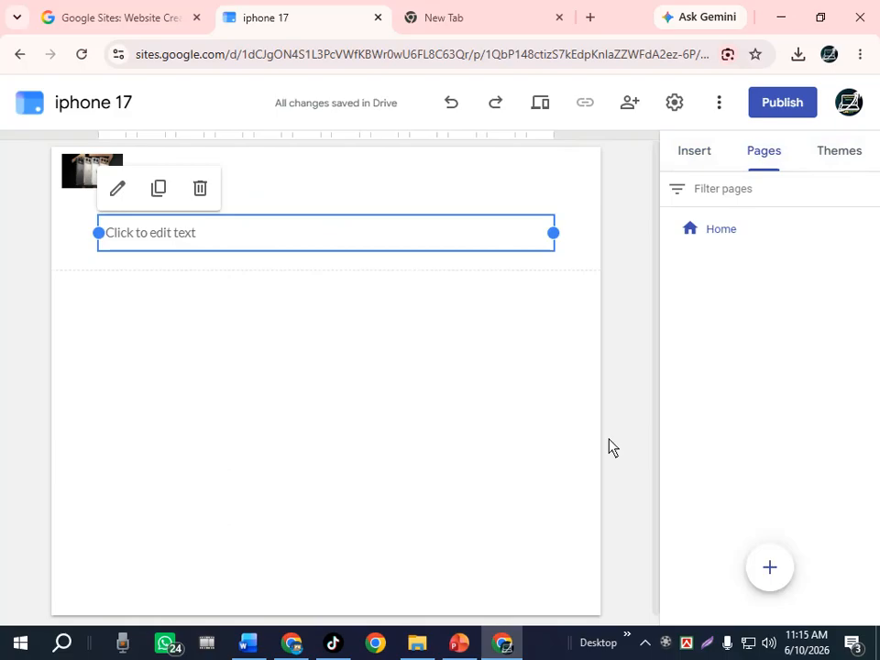
{"action": "left_click", "coordinate": [770, 569]}
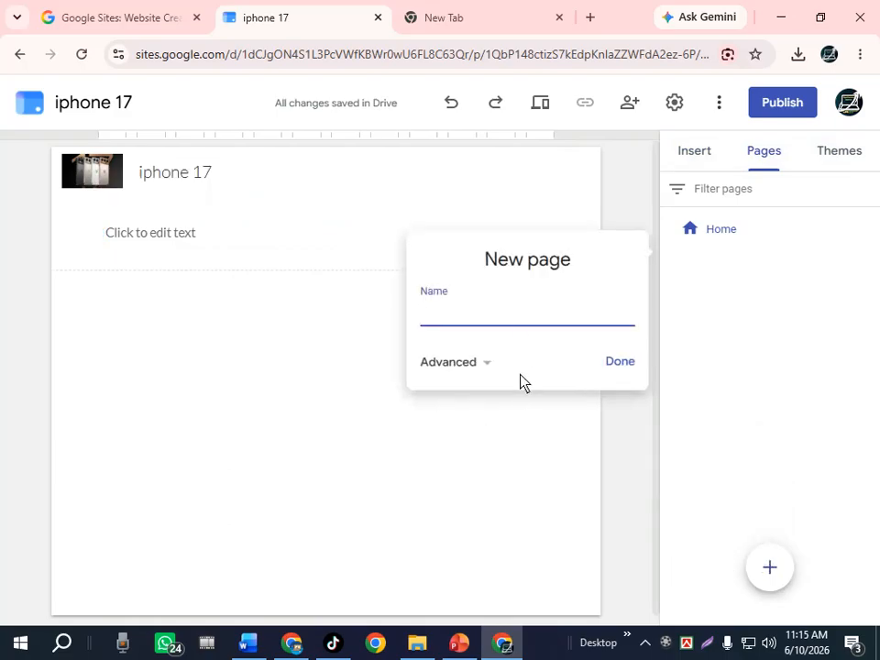
{"action": "left_click", "coordinate": [579, 437]}
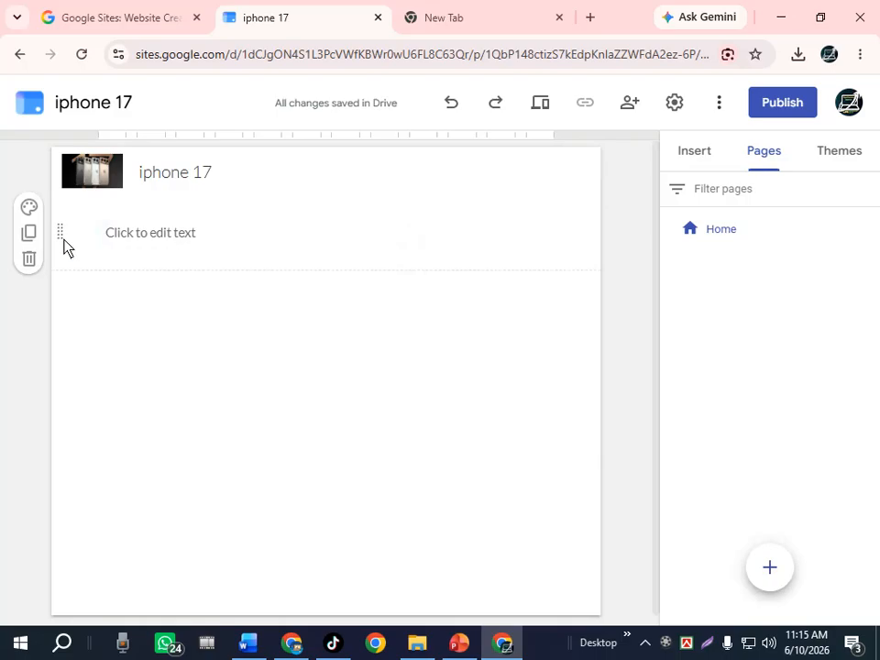
- Duplicate the empty text section and insert a content block with one image beside a heading and text between the two sections
{"action": "left_click", "coordinate": [30, 234]}
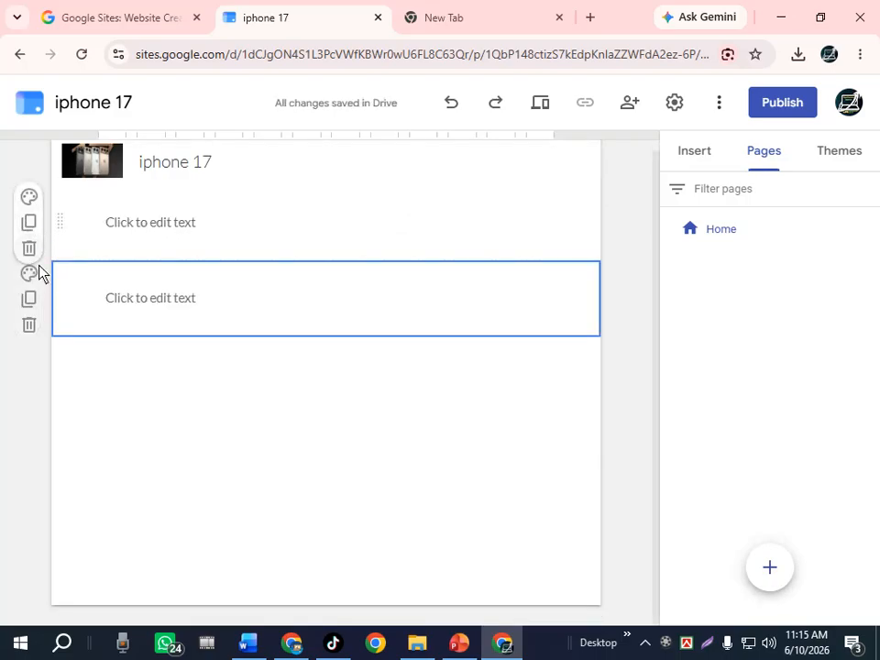
{"action": "left_click", "coordinate": [177, 233]}
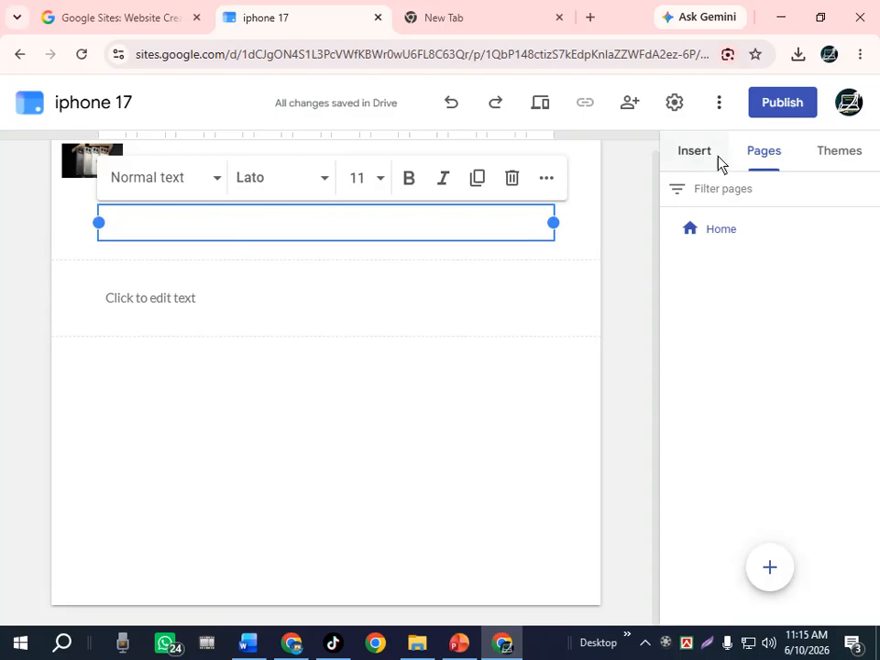
{"action": "left_click", "coordinate": [694, 151]}
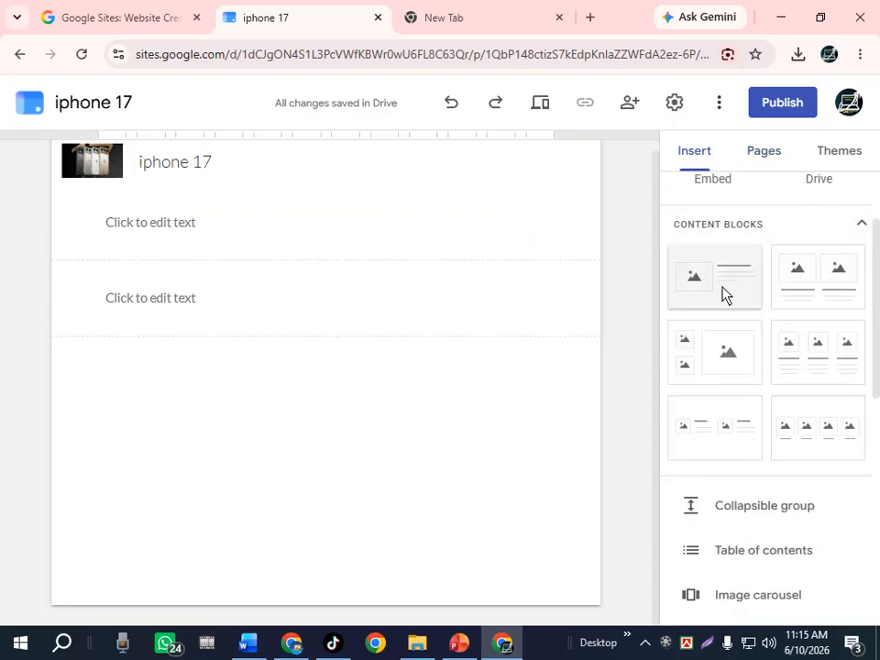
{"action": "left_click", "coordinate": [216, 232]}
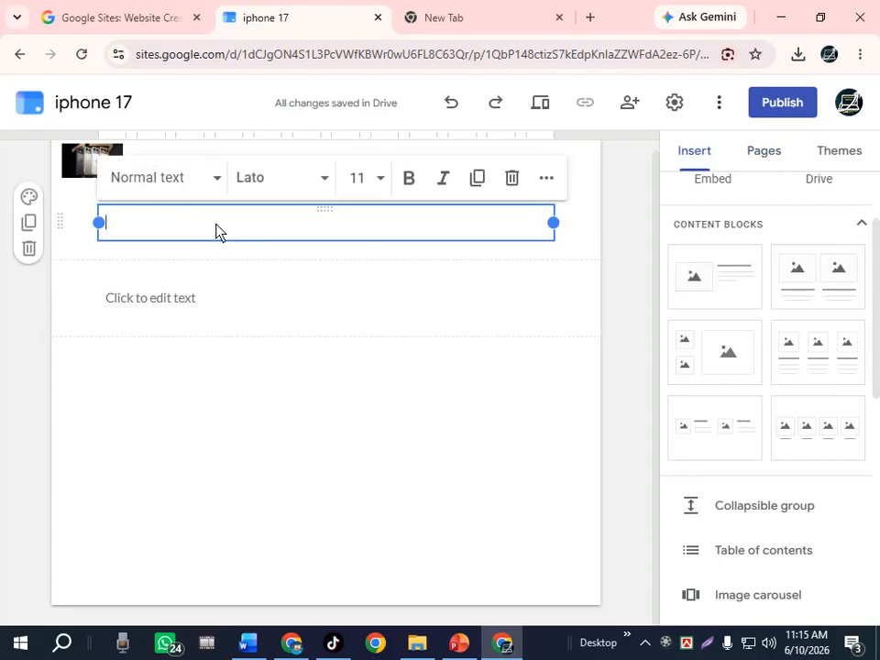
{"action": "left_click", "coordinate": [697, 290]}
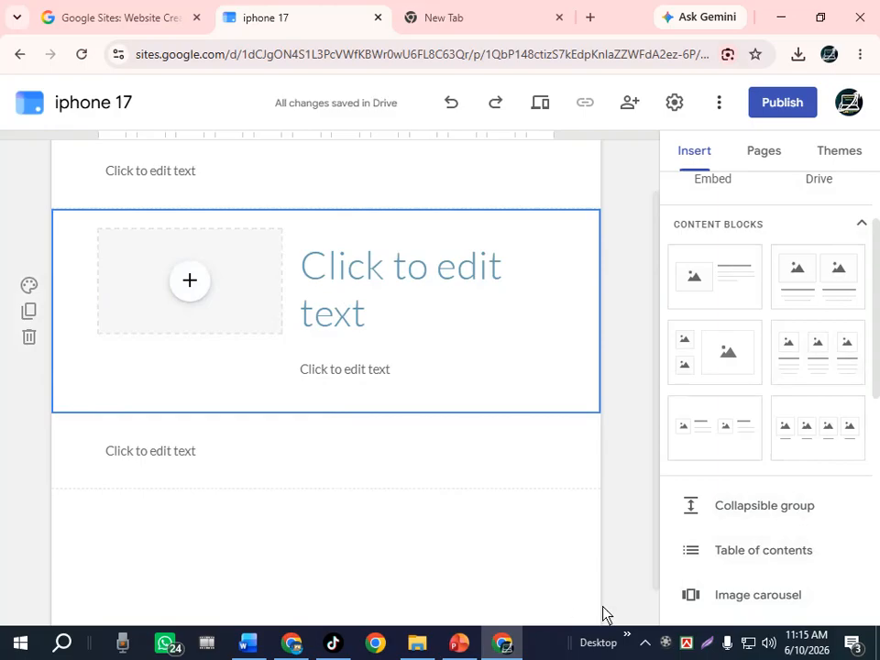
{"action": "left_click", "coordinate": [666, 644]}
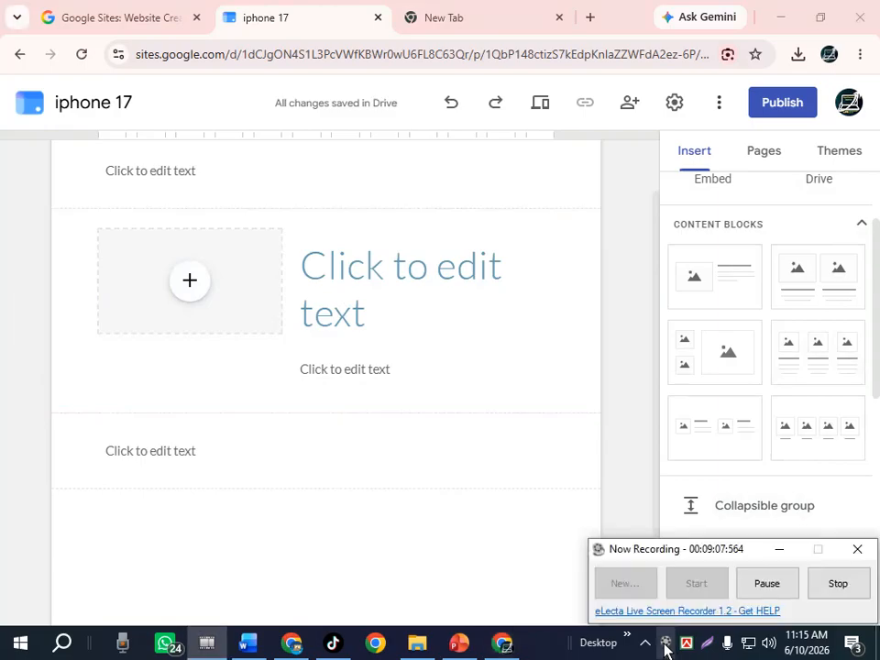
{"action": "left_click", "coordinate": [760, 591]}
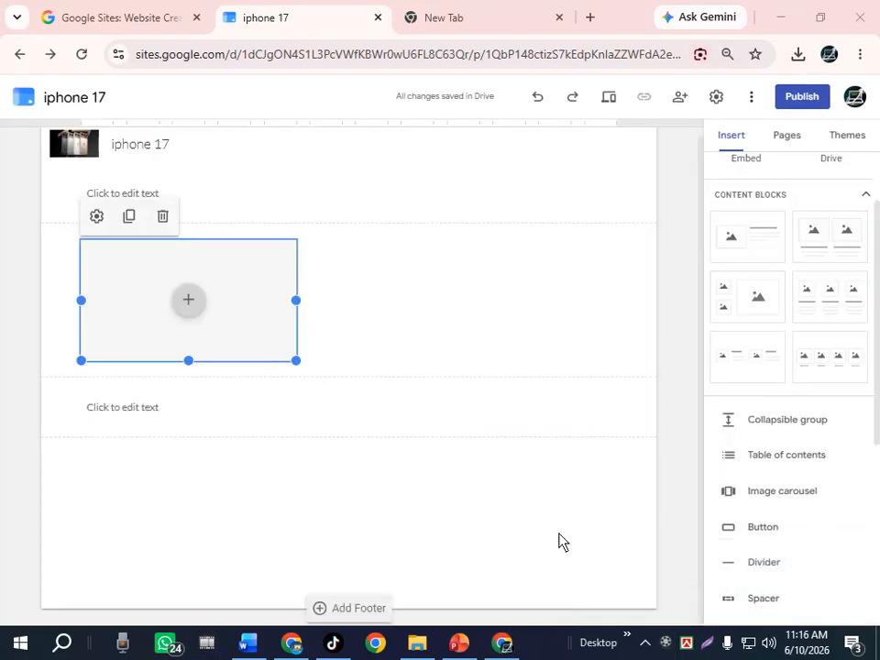
- Upload the "download" phone image from the Desktop into the image placeholder and enlarge it to the full content width
{"action": "left_click", "coordinate": [188, 302]}
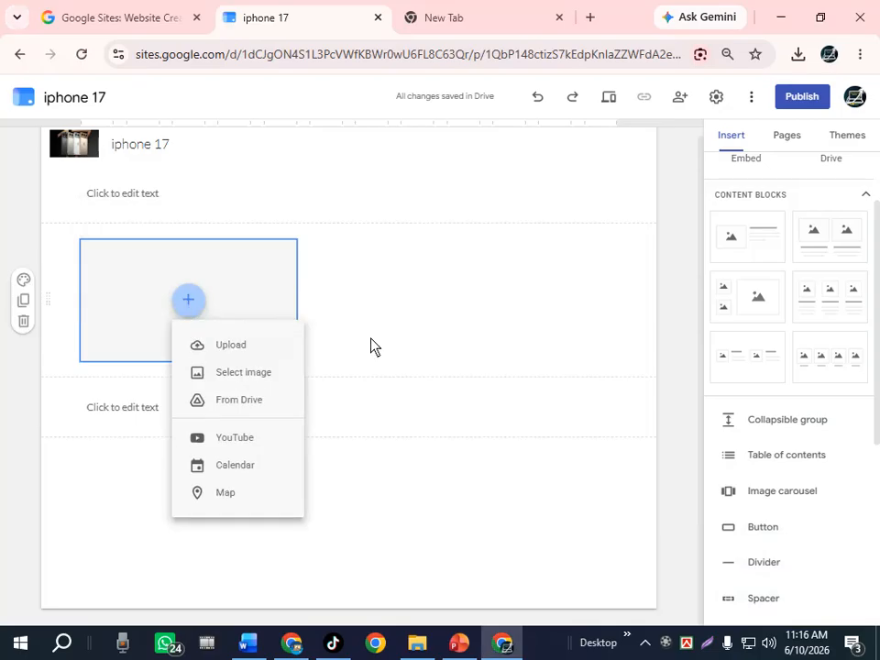
{"action": "left_click", "coordinate": [222, 356]}
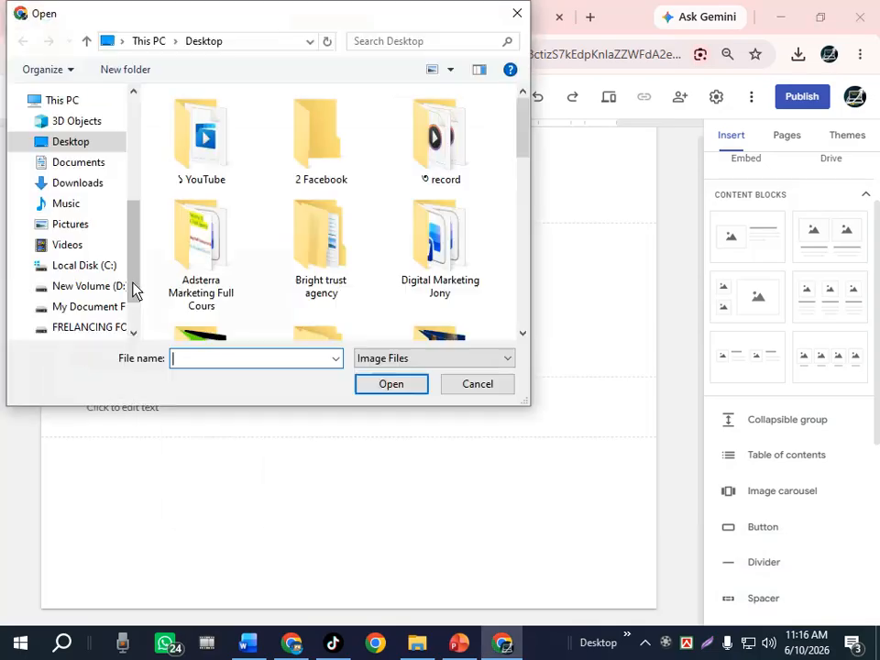
{"action": "left_click_drag", "start_coordinate": [523, 140], "coordinate": [535, 290]}
{"action": "left_click", "coordinate": [449, 240]}
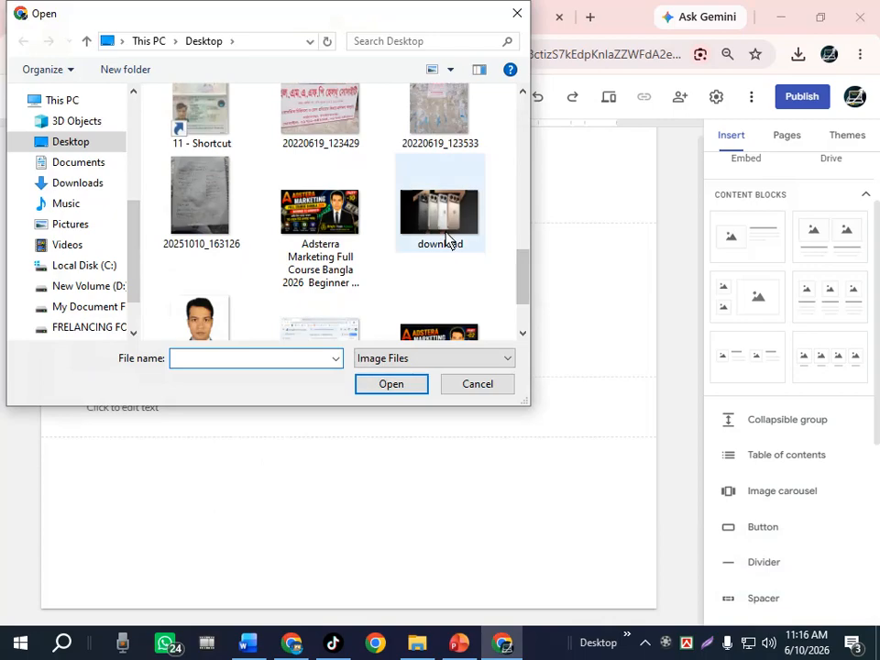
{"action": "left_click", "coordinate": [391, 392]}
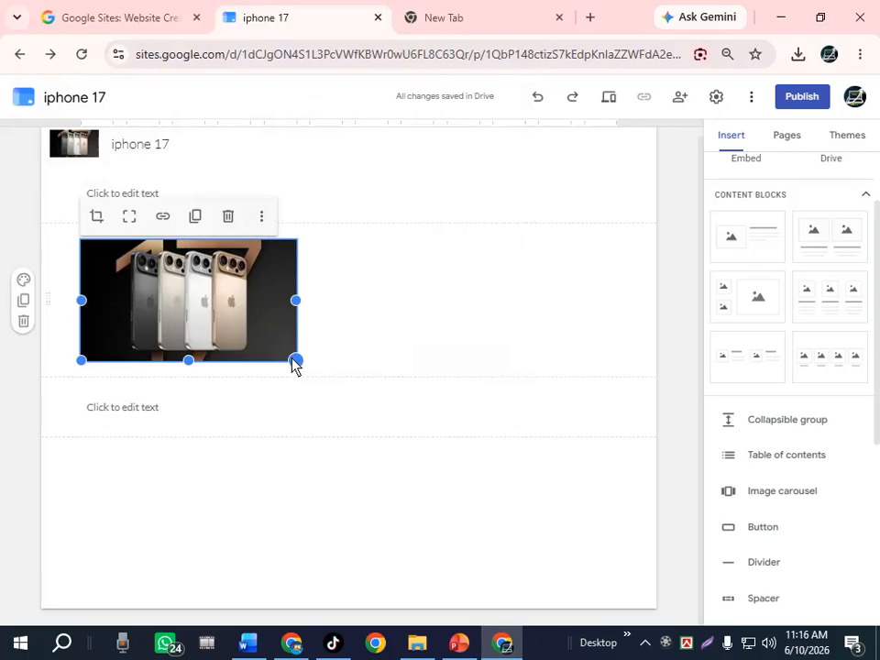
{"action": "left_click_drag", "start_coordinate": [293, 359], "coordinate": [640, 587]}
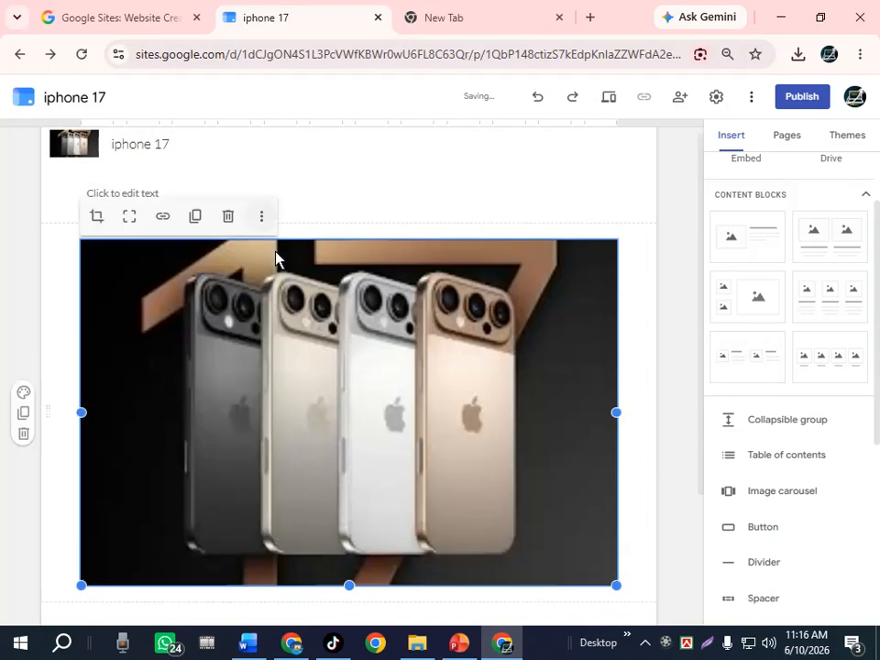
- Delete the enlarged phone image from beneath the upper text box
{"action": "left_click", "coordinate": [182, 196]}
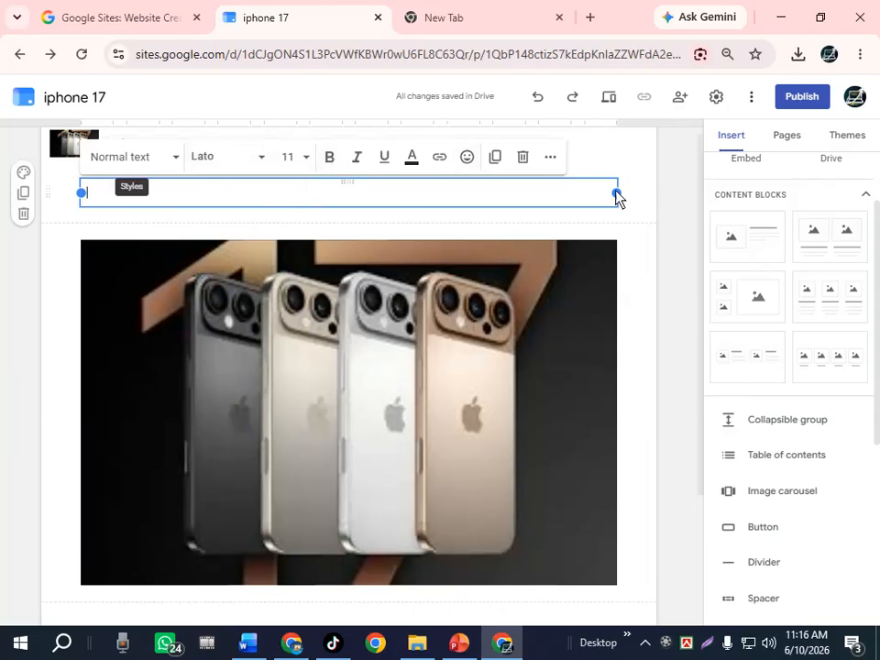
{"action": "left_click", "coordinate": [521, 209]}
{"action": "left_click", "coordinate": [179, 205]}
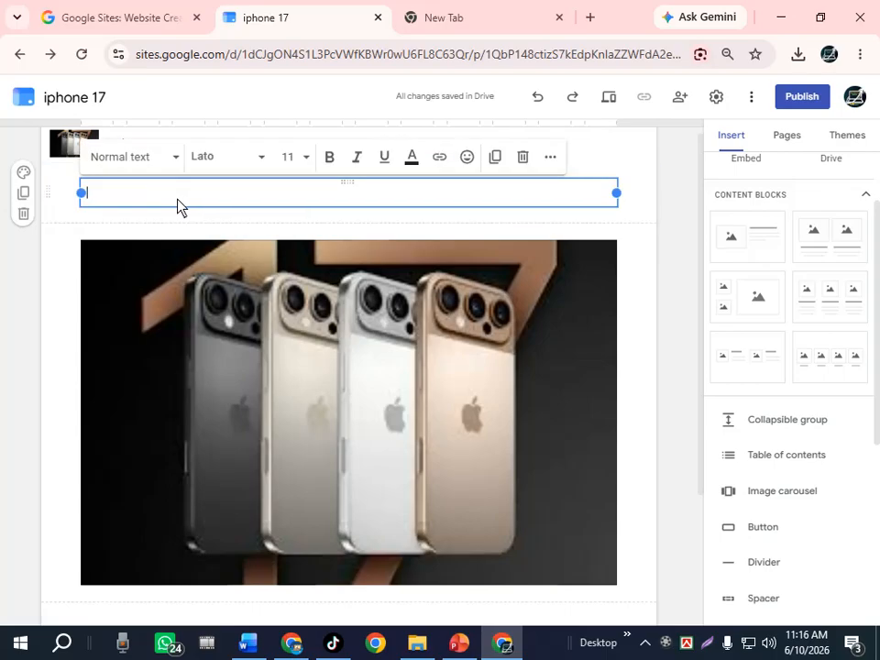
{"action": "left_click", "coordinate": [271, 295]}
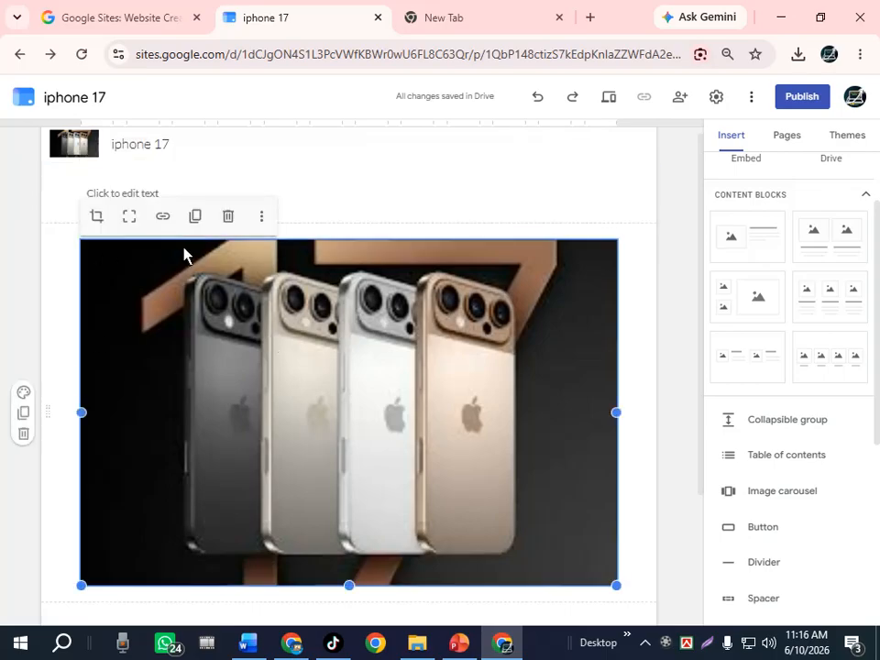
{"action": "left_click", "coordinate": [227, 218]}
- Insert two content blocks, each with one image beside a heading and text, beneath the upper empty text box
{"action": "left_click", "coordinate": [138, 210]}
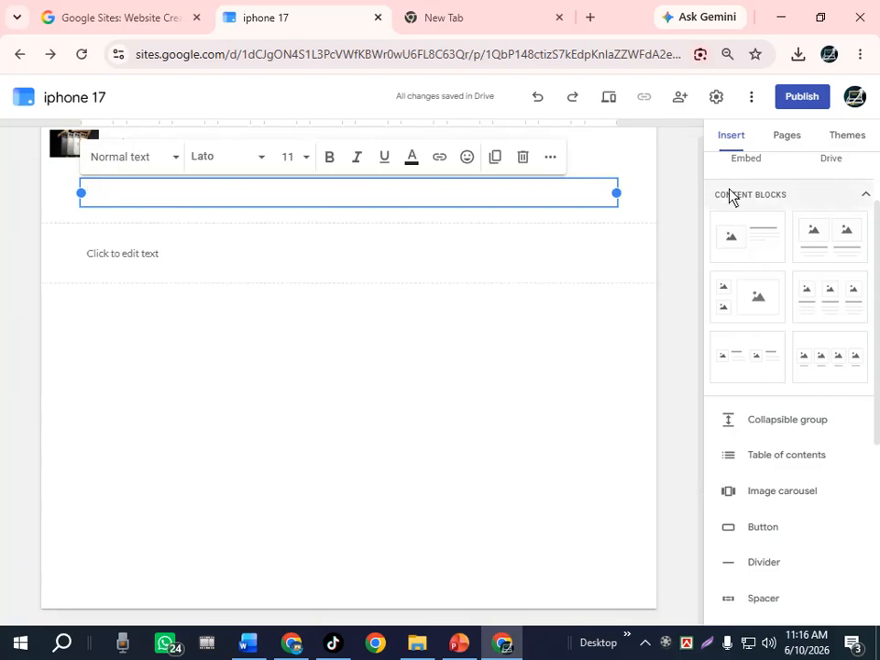
{"action": "left_click", "coordinate": [739, 240]}
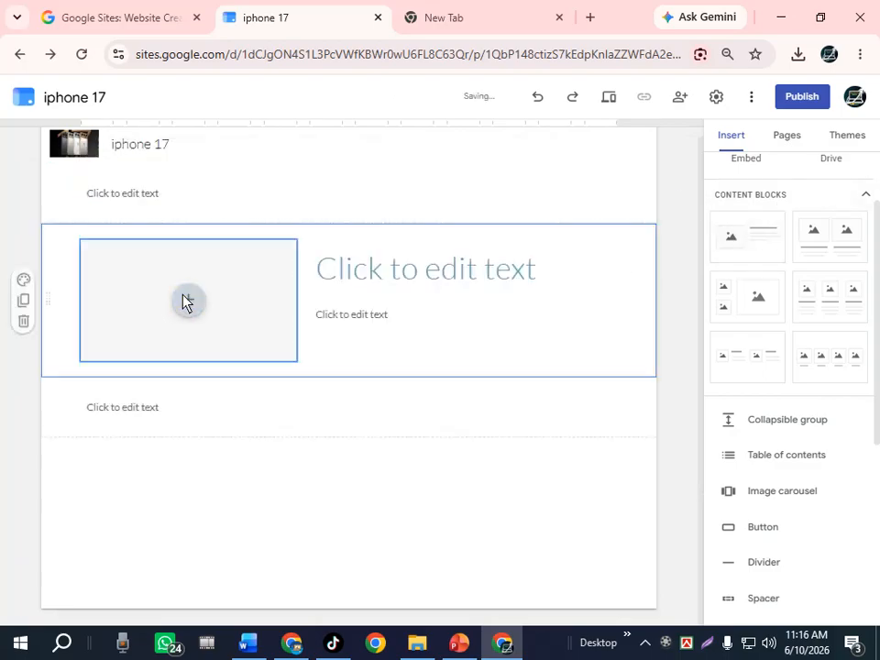
{"action": "left_click", "coordinate": [295, 196]}
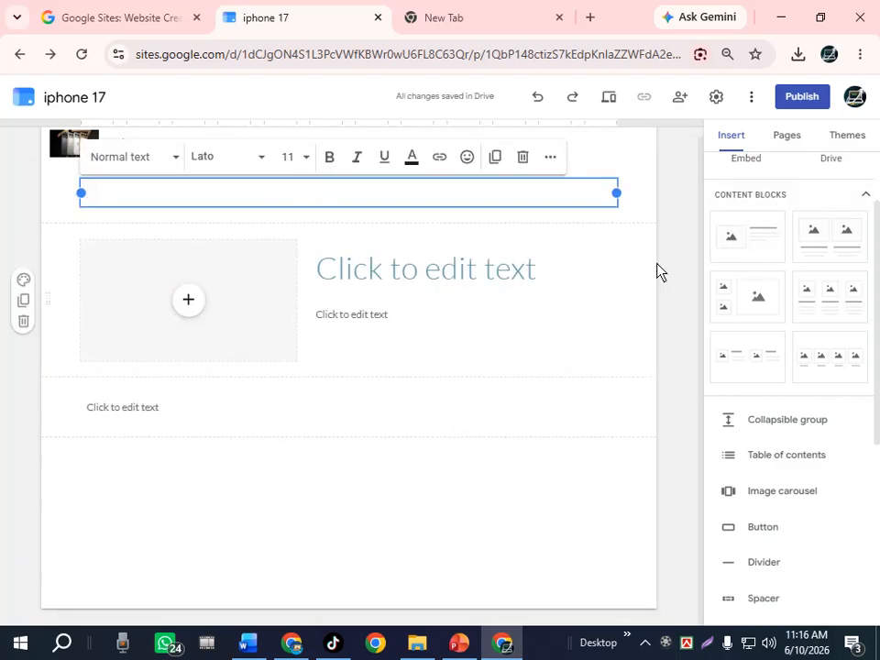
{"action": "left_click", "coordinate": [743, 247]}
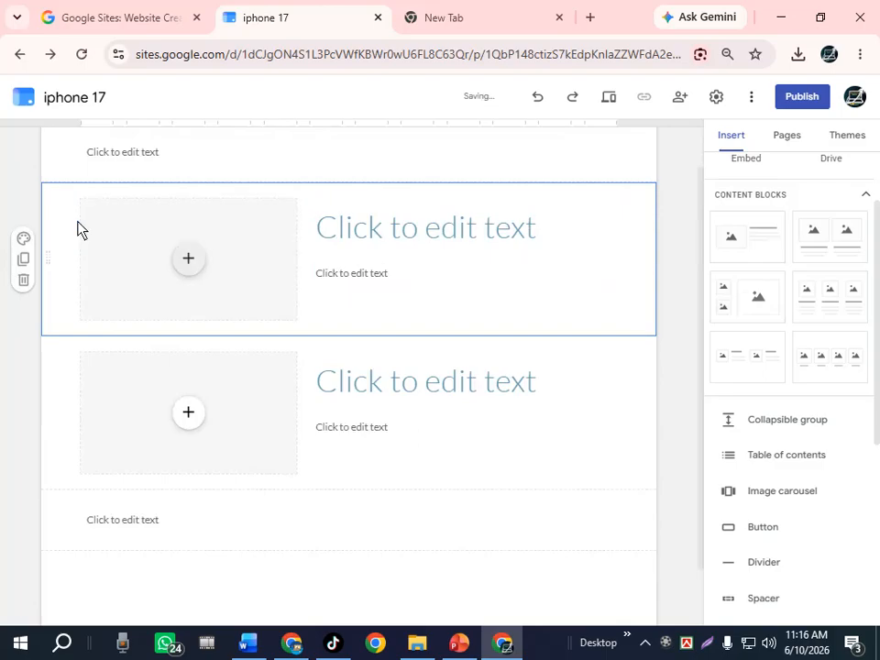
{"action": "left_click", "coordinate": [533, 157]}
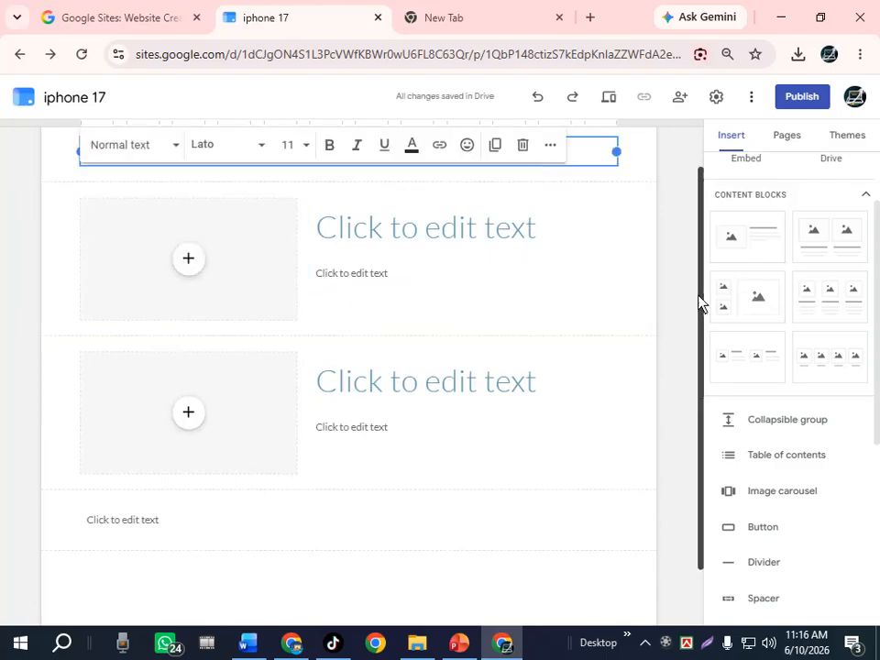
- Delete the empty text box above the two image-and-text content blocks
{"action": "left_click_drag", "start_coordinate": [704, 312], "coordinate": [698, 265]}
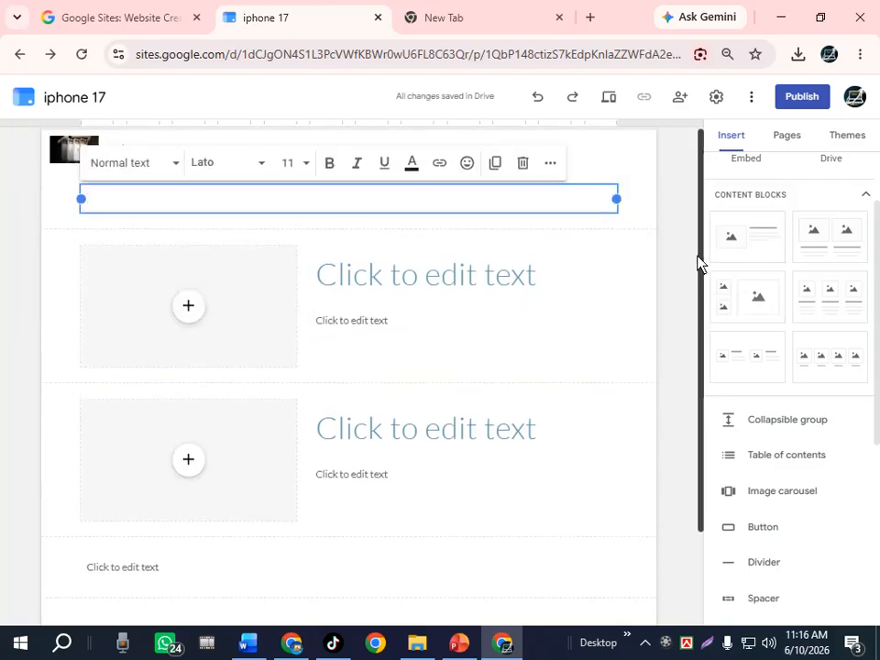
{"action": "left_click", "coordinate": [466, 208]}
{"action": "left_click", "coordinate": [522, 168]}
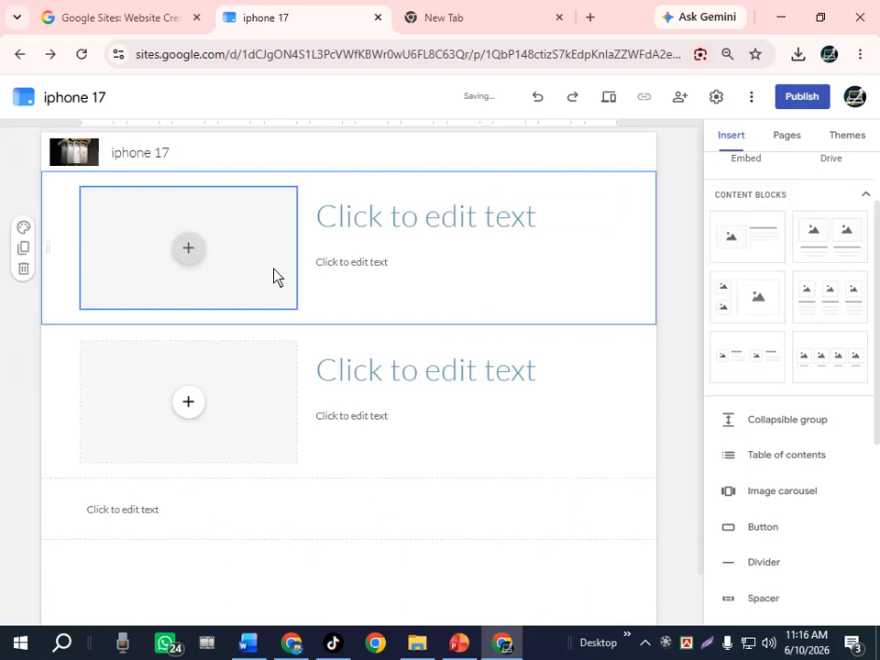
- Upload the "Congratulations-Gifs-Transparent-PNG" image from the Desktop's Adsterra Marketing > Landing Page Info folder into the upper image placeholder
{"action": "left_click", "coordinate": [189, 255]}
{"action": "left_click", "coordinate": [231, 295]}
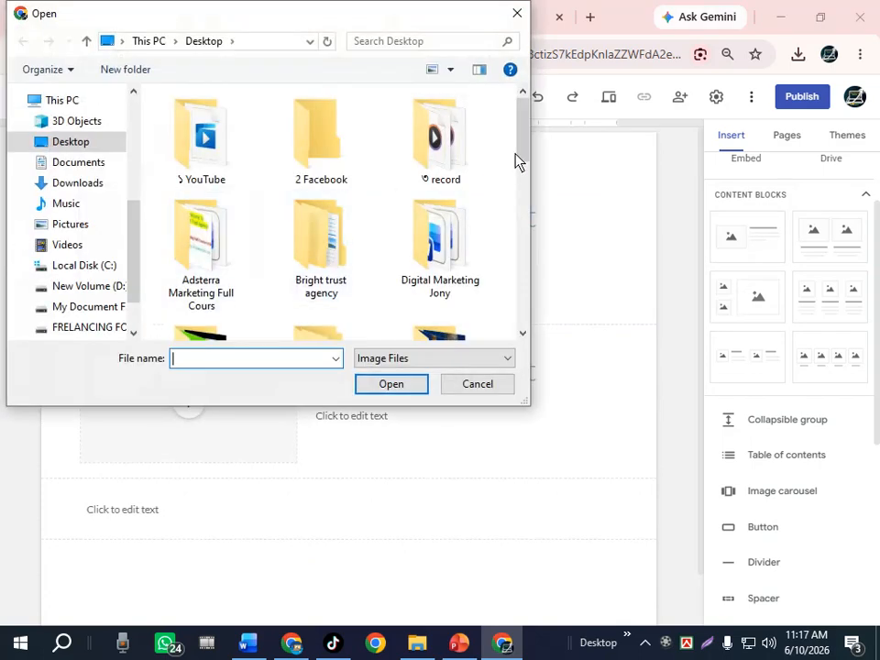
{"action": "left_click_drag", "start_coordinate": [526, 155], "coordinate": [526, 162]}
{"action": "double_click", "coordinate": [225, 230]}
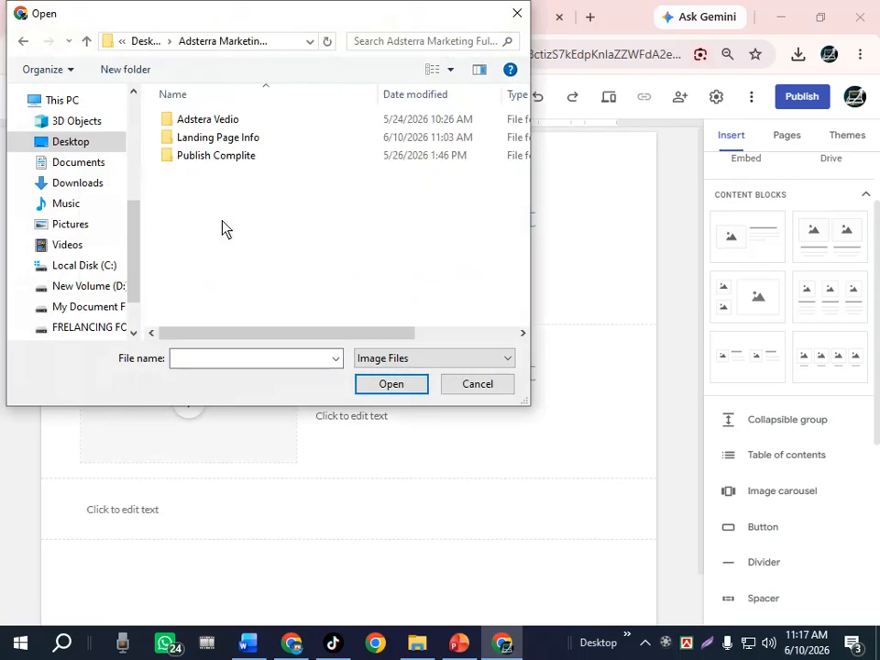
{"action": "double_click", "coordinate": [227, 139]}
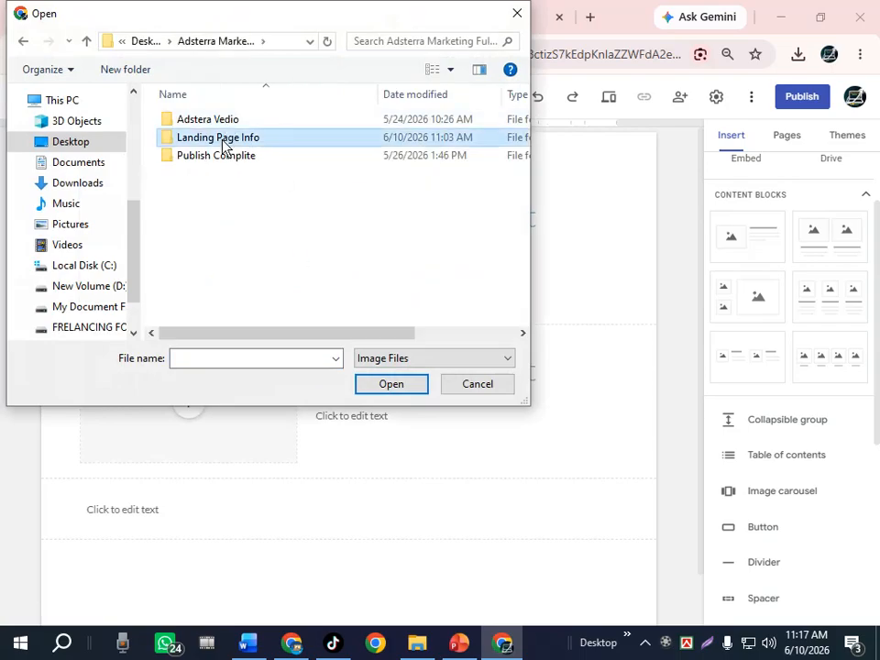
{"action": "left_click", "coordinate": [381, 158]}
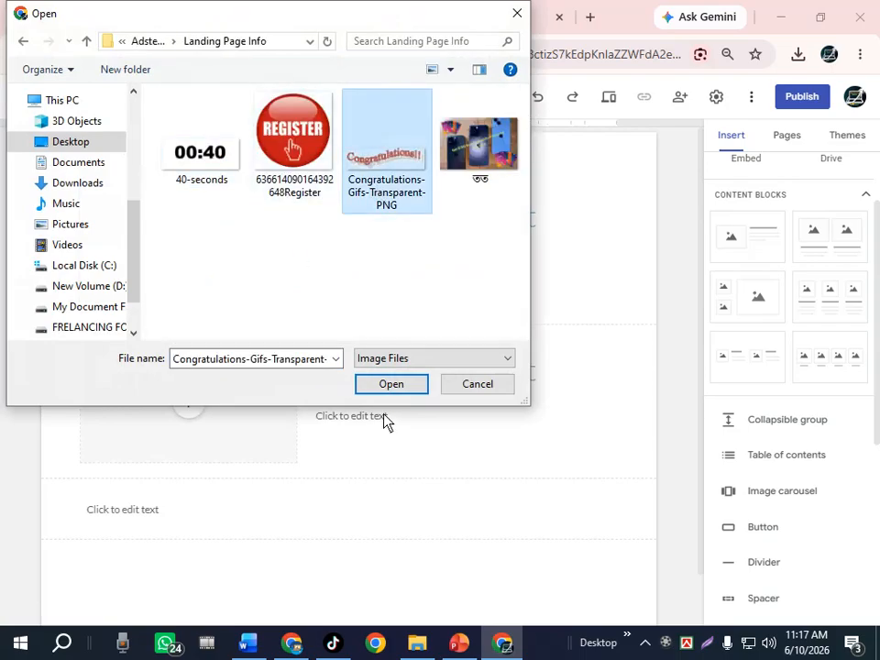
{"action": "left_click", "coordinate": [389, 390]}
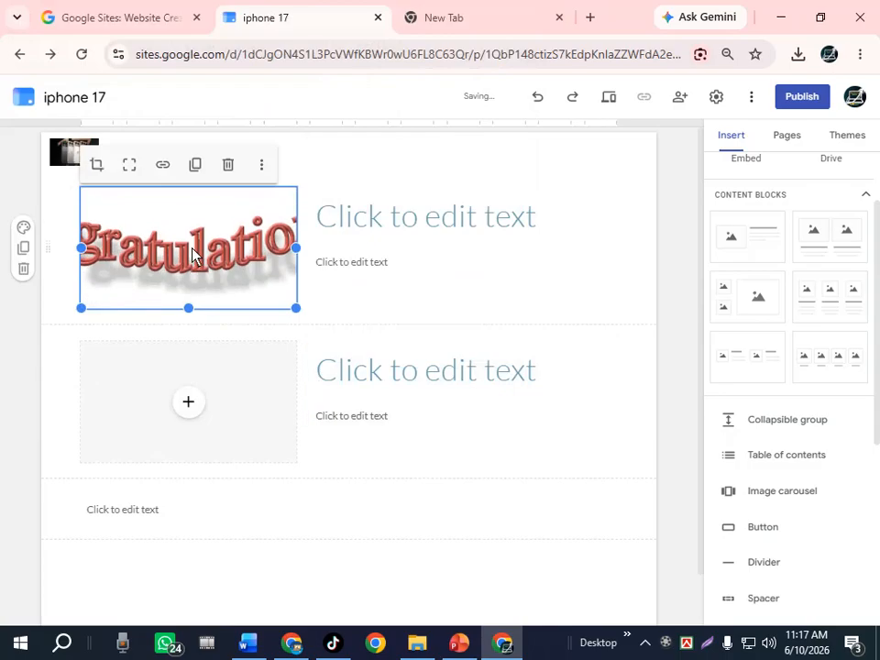
- Enlarge the congratulations image across most of its block and delete the heading and text group beside it
{"action": "left_click_drag", "start_coordinate": [299, 312], "coordinate": [628, 433]}
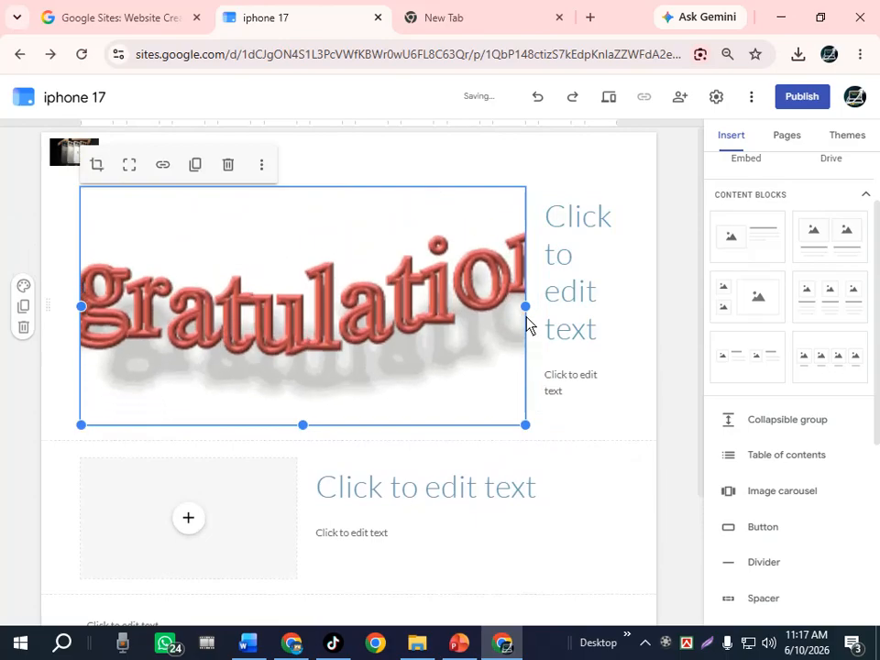
{"action": "left_click", "coordinate": [556, 314]}
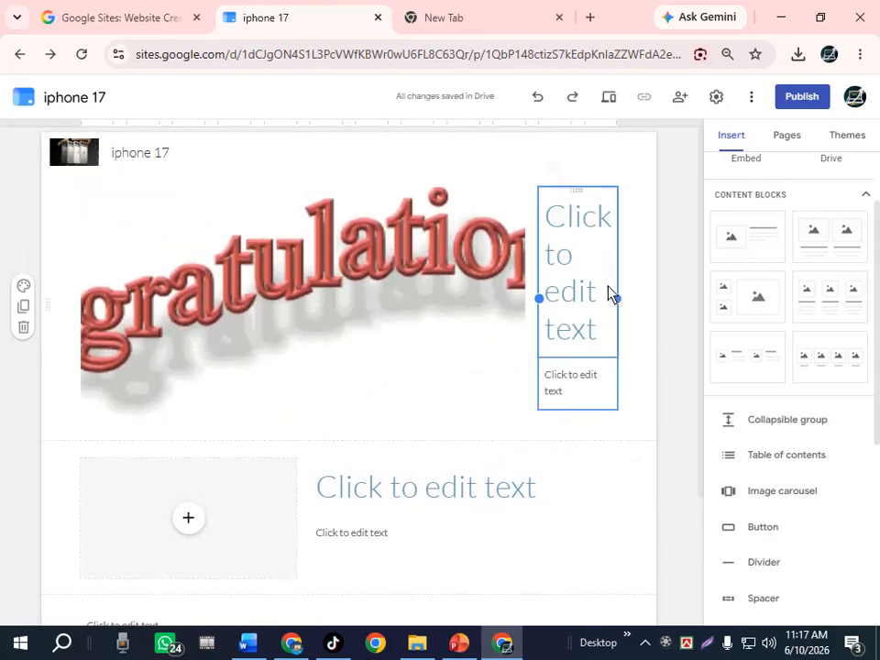
{"action": "left_click", "coordinate": [678, 165]}
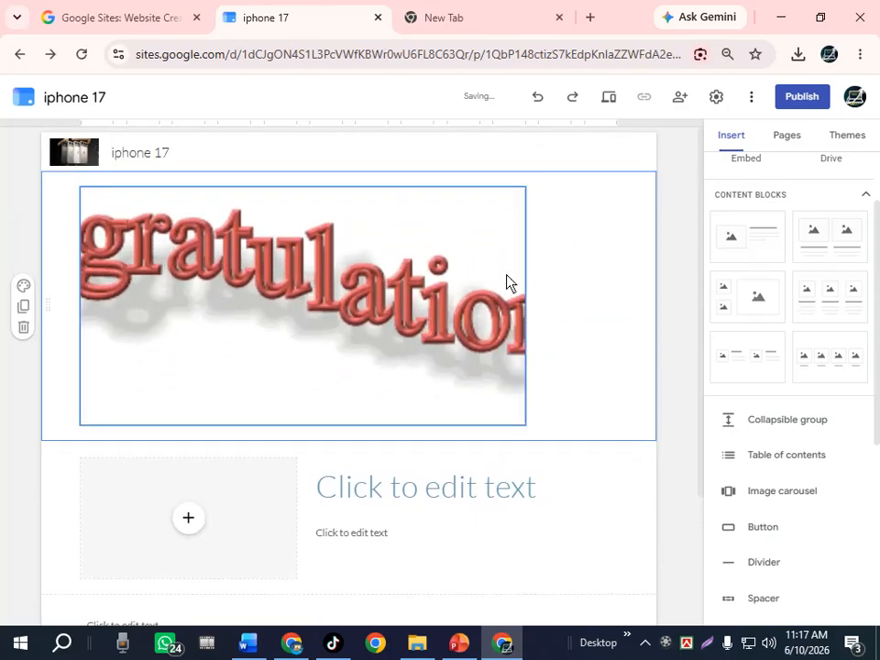
- Widen the congratulations image to the full content width and reduce its height to form a banner
{"action": "left_click", "coordinate": [514, 293]}
{"action": "left_click_drag", "start_coordinate": [528, 314], "coordinate": [624, 359]}
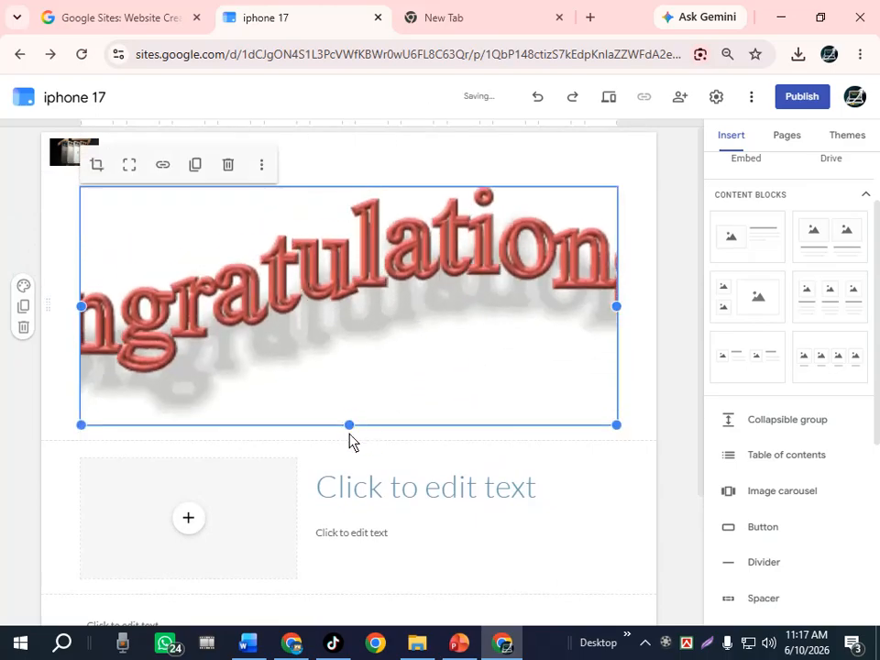
{"action": "left_click_drag", "start_coordinate": [350, 423], "coordinate": [363, 321]}
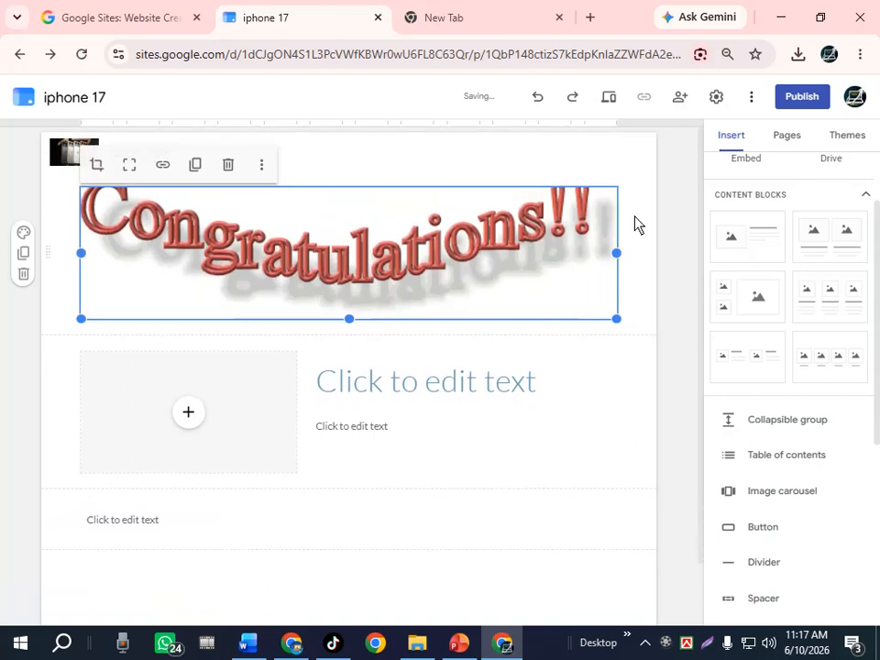
{"action": "left_click", "coordinate": [679, 242]}
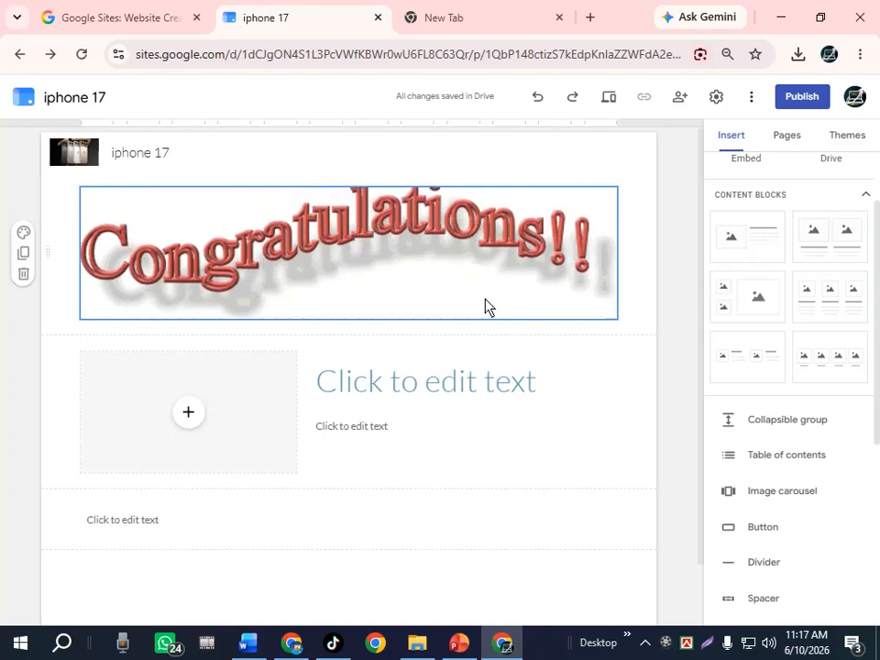
- Delete the body text in the second content block and upload the phones image from the Landing Page Info folder into its placeholder
{"action": "left_click", "coordinate": [446, 427]}
{"action": "left_click", "coordinate": [644, 398]}
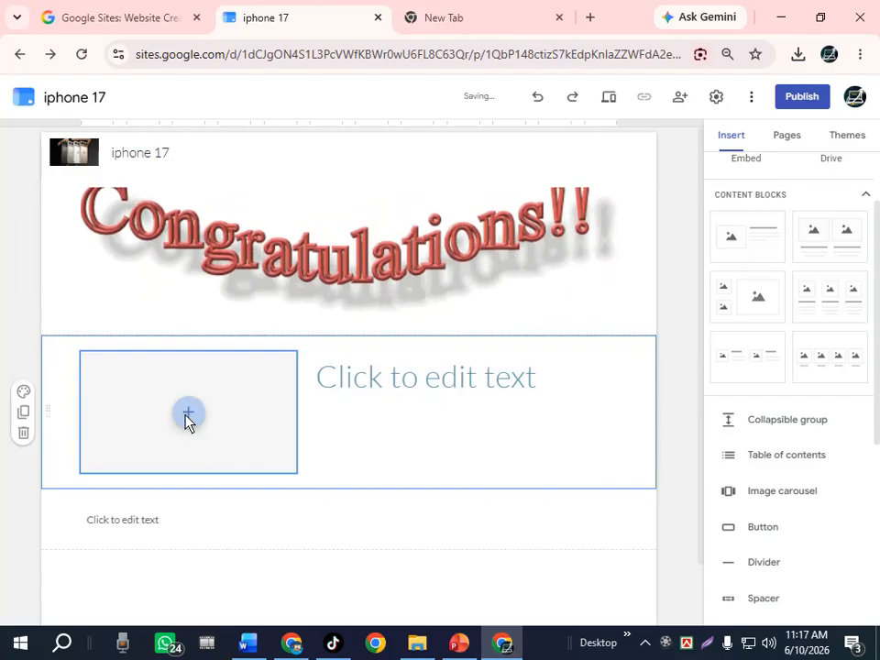
{"action": "left_click", "coordinate": [189, 421]}
{"action": "left_click", "coordinate": [215, 439]}
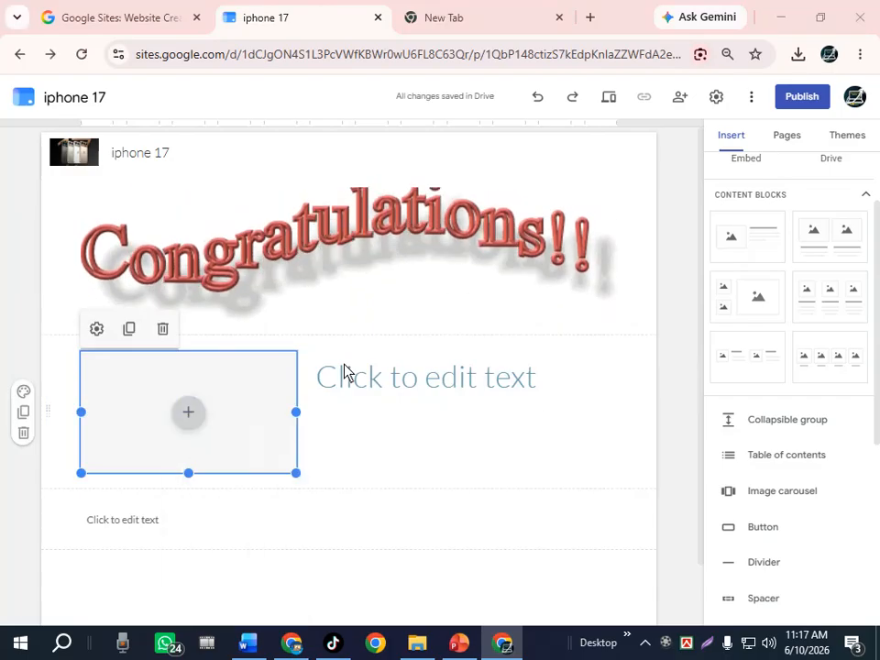
{"action": "left_click", "coordinate": [482, 151]}
{"action": "left_click", "coordinate": [391, 383]}
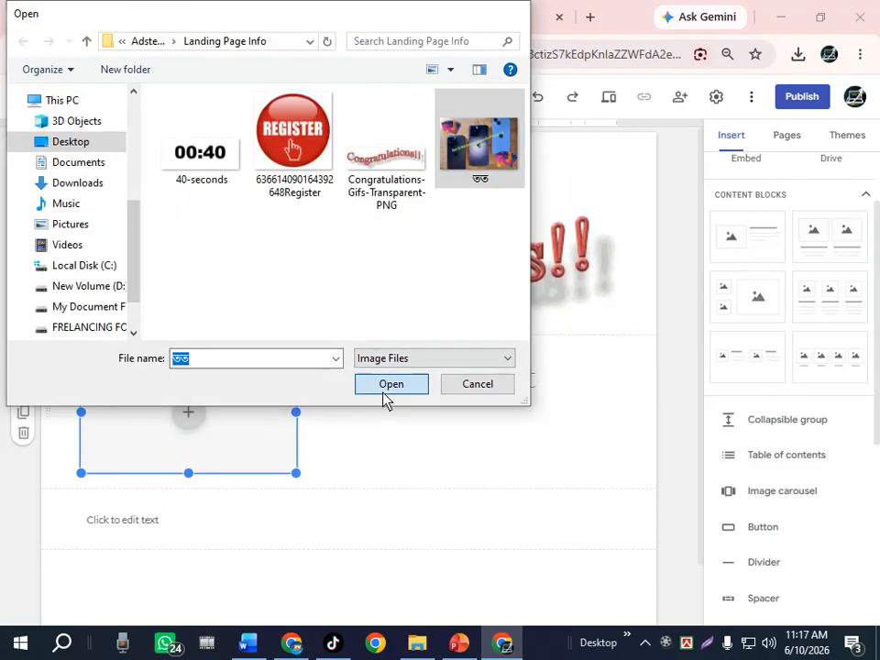
- Delete the image and the remaining heading from the second content block
{"action": "left_click", "coordinate": [228, 330]}
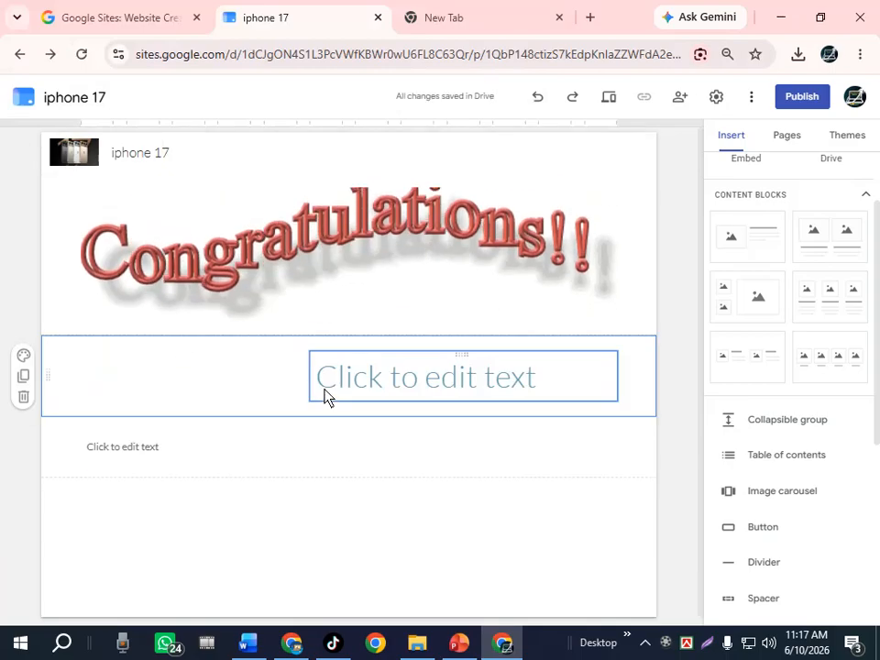
{"action": "left_click", "coordinate": [405, 400]}
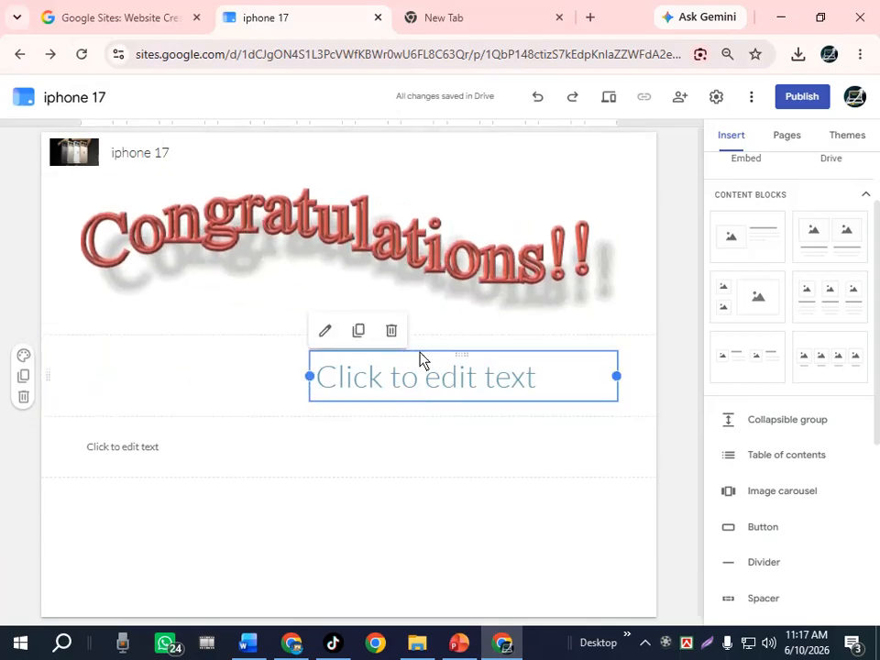
{"action": "left_click", "coordinate": [389, 332]}
- Insert a content block with one image beside a heading and text, and delete the empty text box above it
{"action": "left_click", "coordinate": [173, 371]}
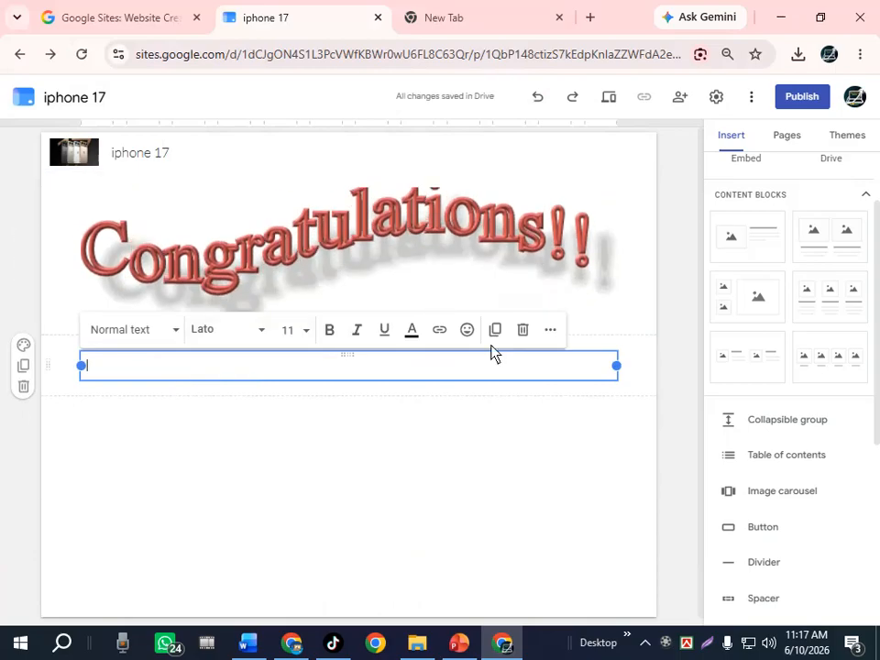
{"action": "left_click", "coordinate": [731, 245]}
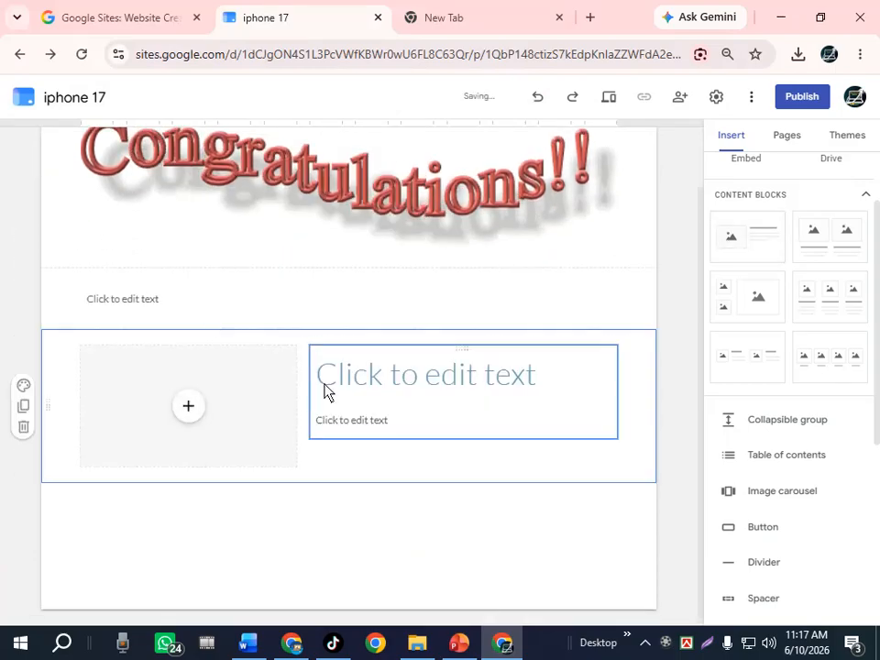
{"action": "left_click", "coordinate": [206, 315]}
{"action": "left_click", "coordinate": [163, 264]}
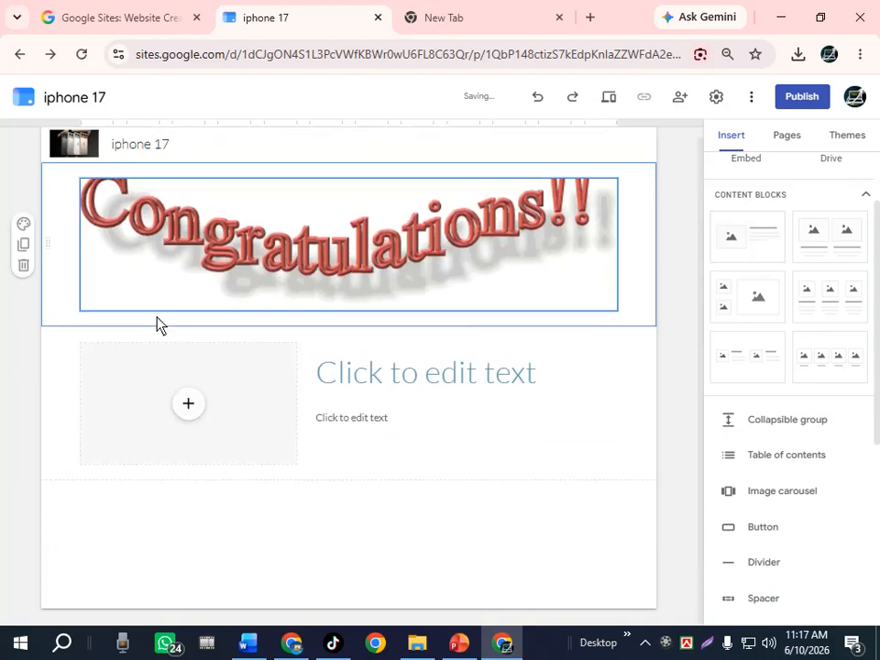
- Upload the "download" phone image from the Desktop into the placeholder beneath the congratulations banner
{"action": "left_click", "coordinate": [195, 416]}
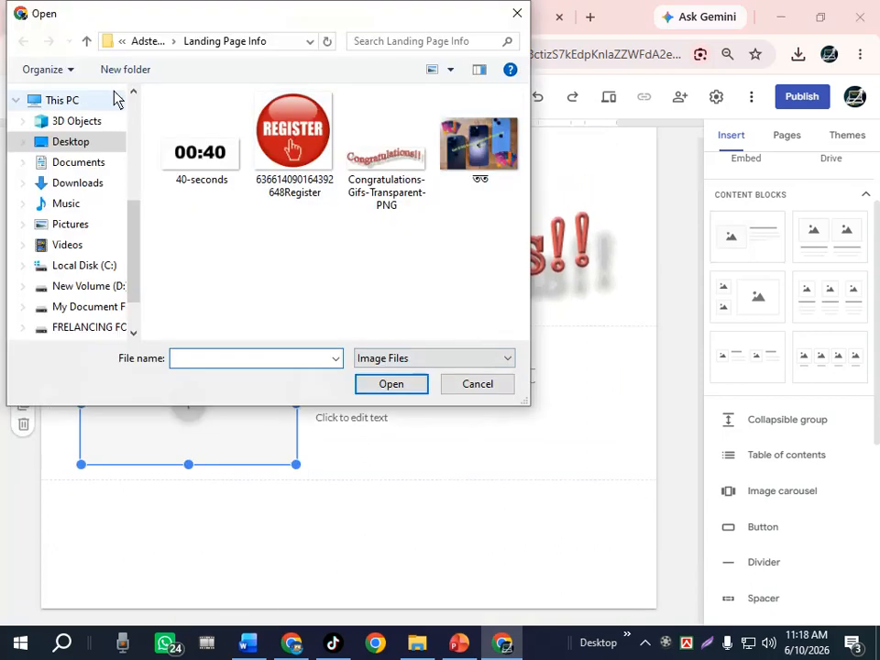
{"action": "left_click_drag", "start_coordinate": [136, 220], "coordinate": [145, 129]}
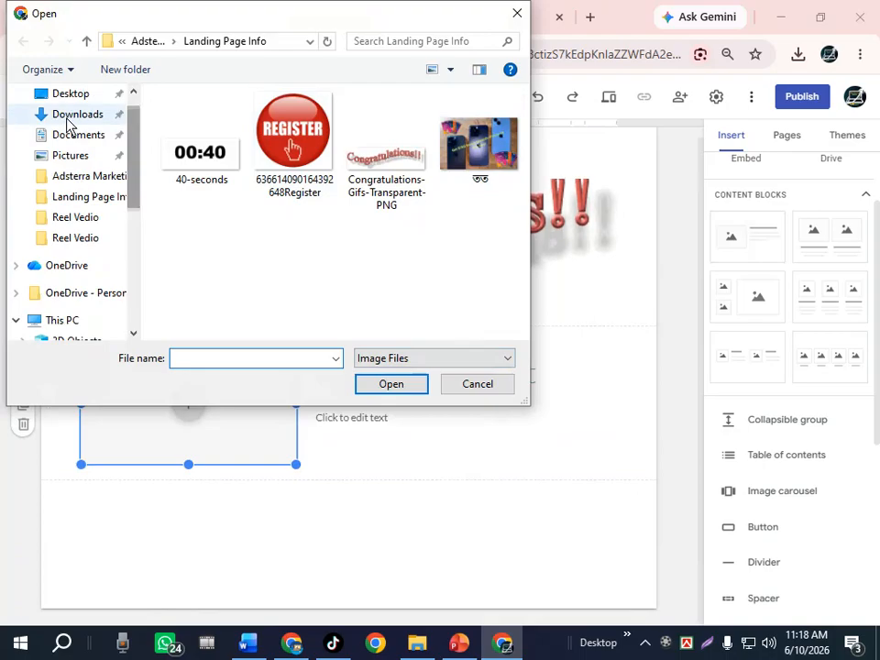
{"action": "left_click", "coordinate": [71, 95]}
{"action": "left_click_drag", "start_coordinate": [522, 147], "coordinate": [526, 311]}
{"action": "left_click", "coordinate": [440, 142]}
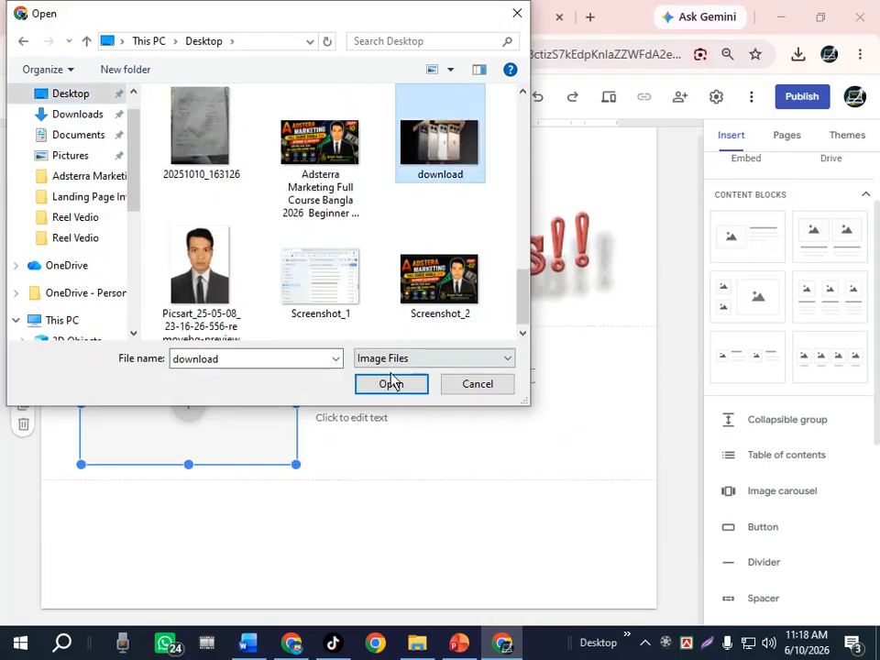
{"action": "left_click", "coordinate": [390, 383]}
- Delete the heading and text group beside the phone image and enlarge the image to the full content width
{"action": "left_click", "coordinate": [409, 408]}
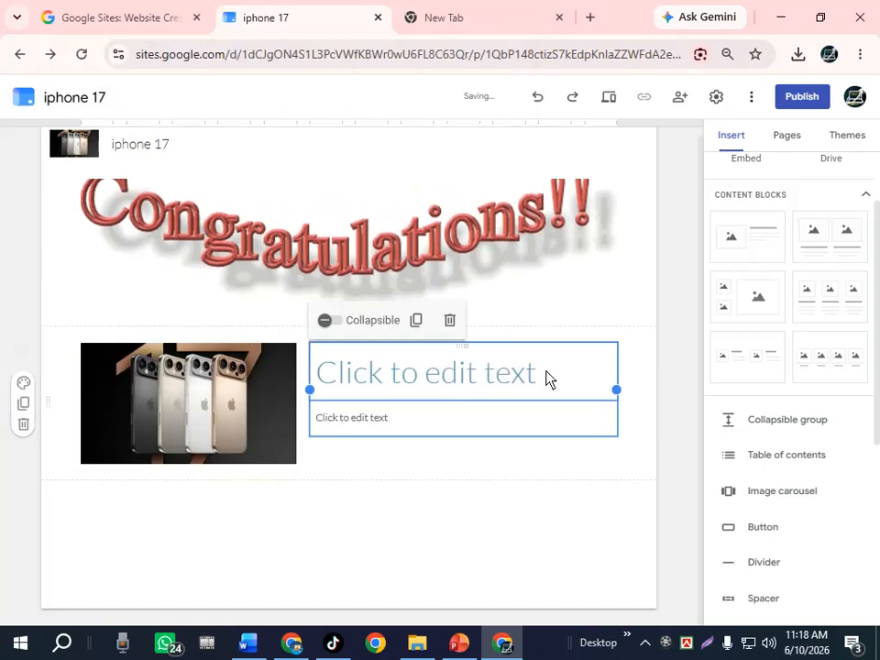
{"action": "left_click", "coordinate": [449, 318]}
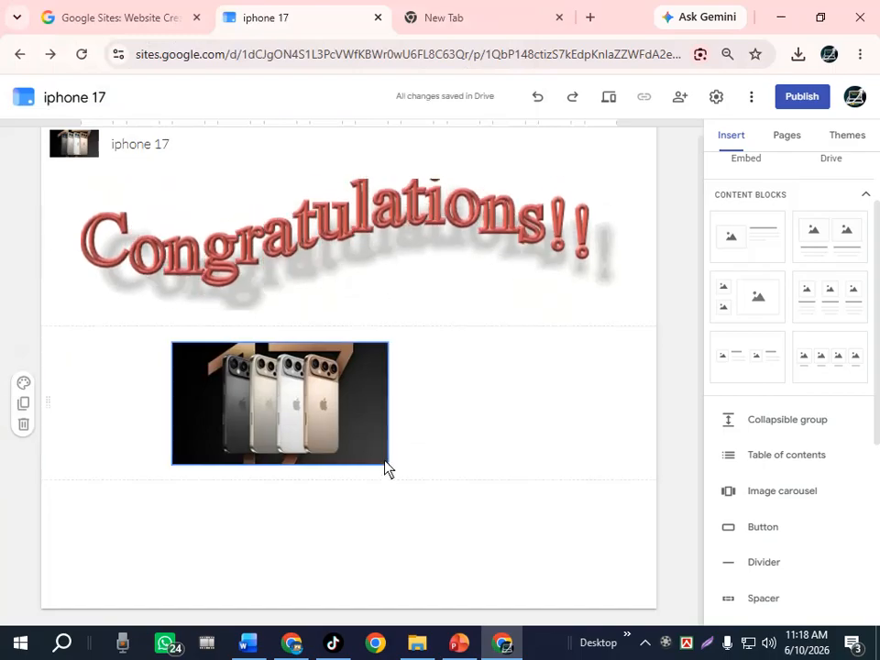
{"action": "left_click", "coordinate": [386, 470]}
{"action": "left_click_drag", "start_coordinate": [389, 473], "coordinate": [580, 649]}
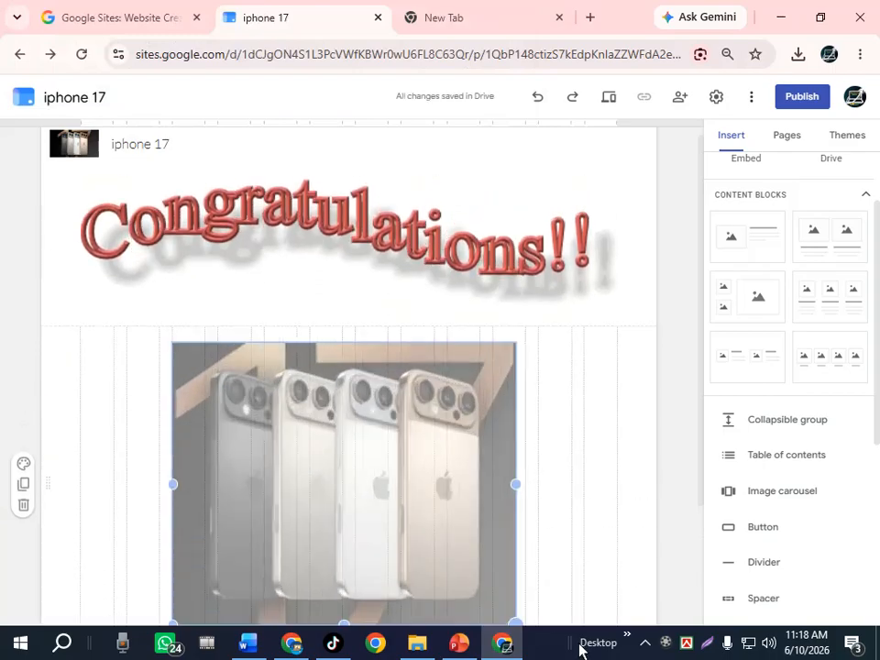
{"action": "left_click_drag", "start_coordinate": [639, 644], "coordinate": [632, 641]}
{"action": "left_click_drag", "start_coordinate": [526, 485], "coordinate": [629, 519]}
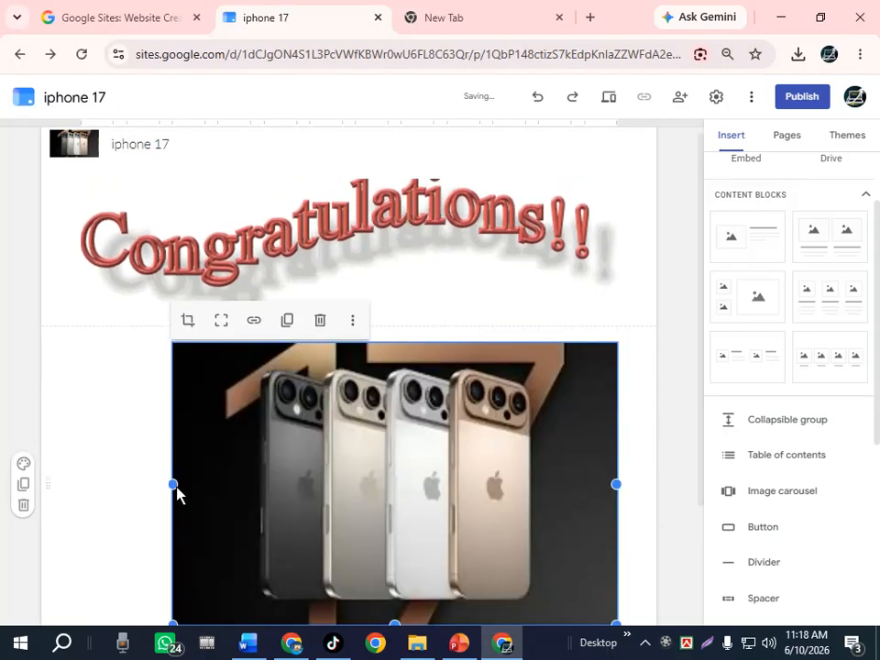
{"action": "left_click_drag", "start_coordinate": [175, 485], "coordinate": [57, 491]}
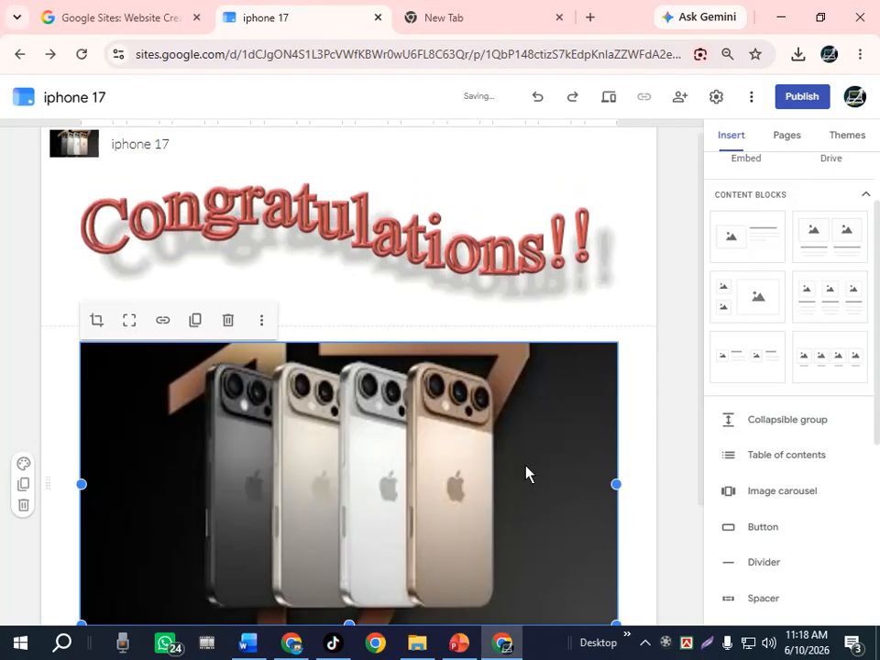
- Increase the height of the full-width phone image
{"action": "left_click_drag", "start_coordinate": [700, 285], "coordinate": [707, 404]}
{"action": "left_click", "coordinate": [428, 416]}
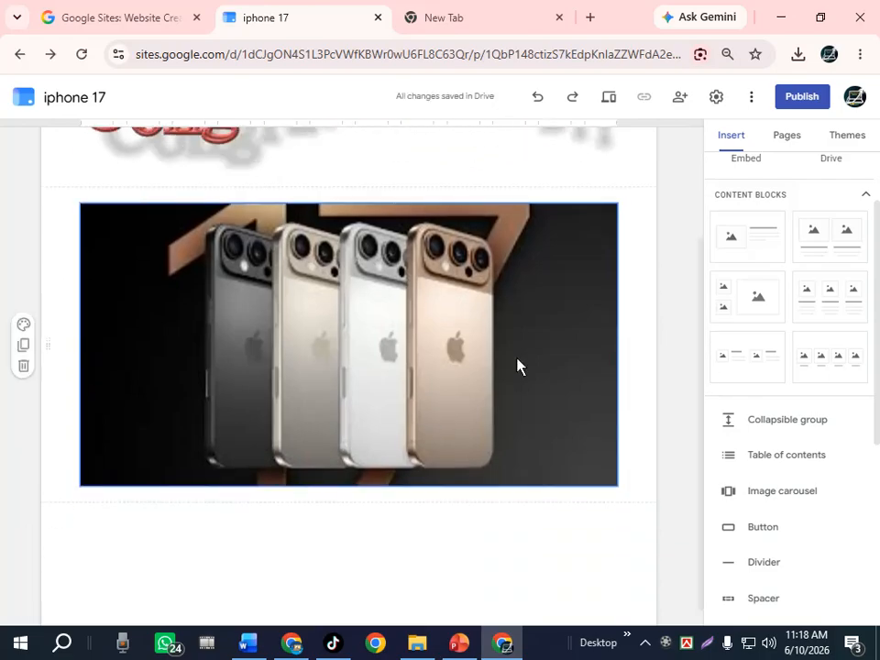
{"action": "mouse_move", "coordinate": [351, 488]}
{"action": "left_mouse_down"}
{"action": "mouse_move", "coordinate": [360, 559]}
{"action": "mouse_move", "coordinate": [362, 475]}
{"action": "mouse_move", "coordinate": [362, 486]}
{"action": "left_mouse_up"}
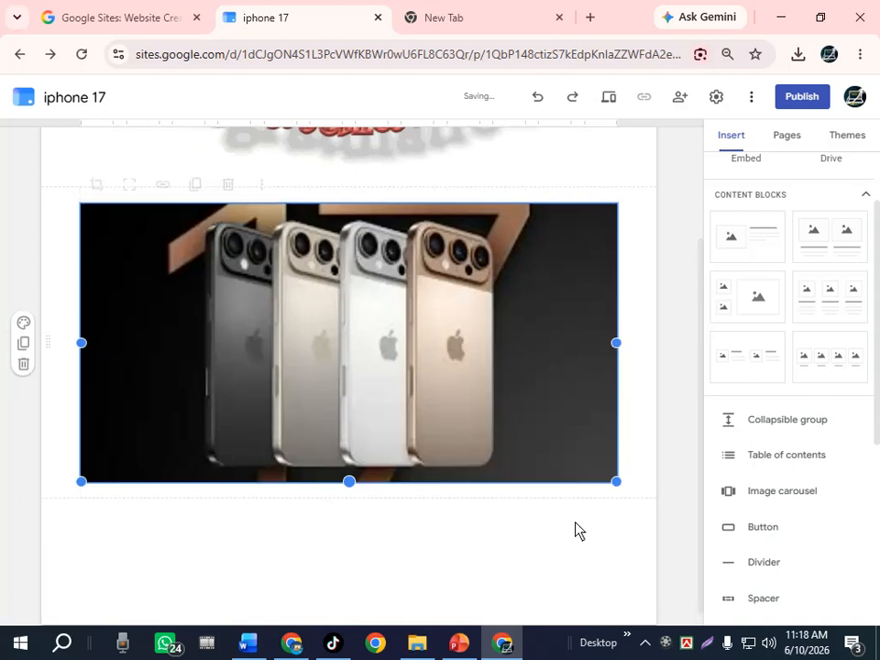
{"action": "left_click_drag", "start_coordinate": [616, 481], "coordinate": [658, 563]}
{"action": "left_click", "coordinate": [698, 497]}
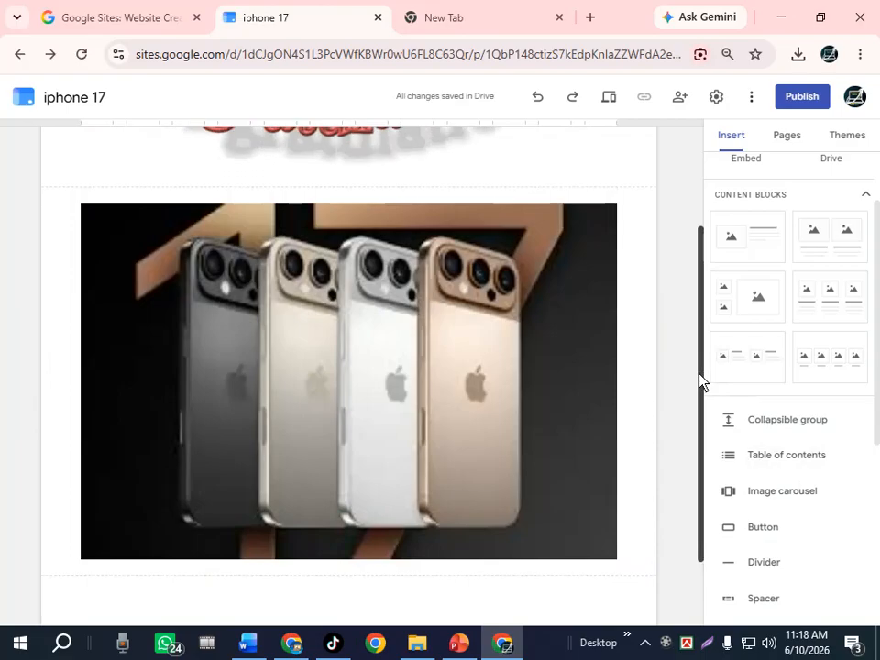
{"action": "scroll", "coordinate": [705, 520], "scroll_direction": "down", "scroll_amount": 1}
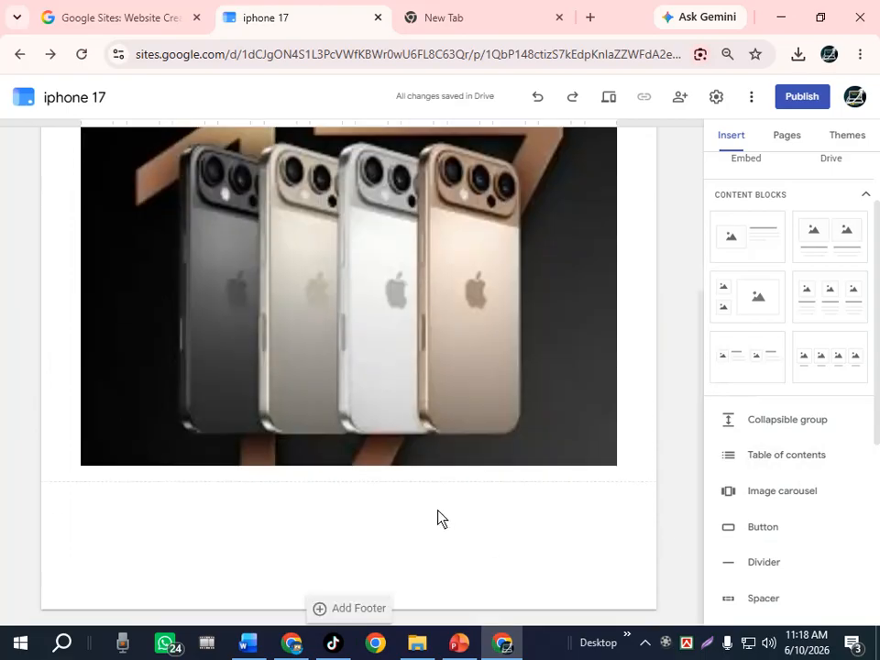
{"action": "double_click", "coordinate": [227, 495]}
{"action": "left_click", "coordinate": [229, 525]}
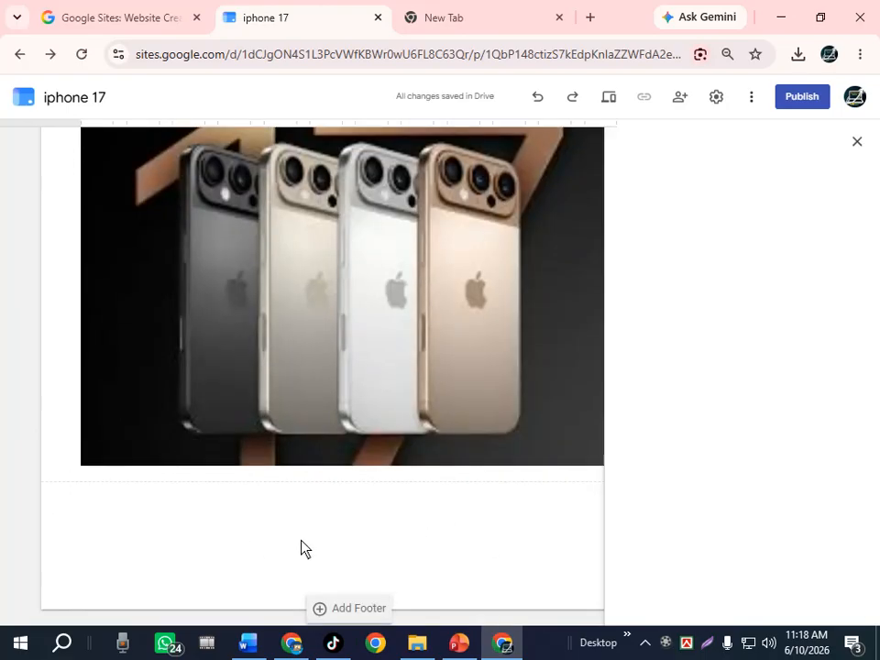
{"action": "left_click", "coordinate": [858, 140]}
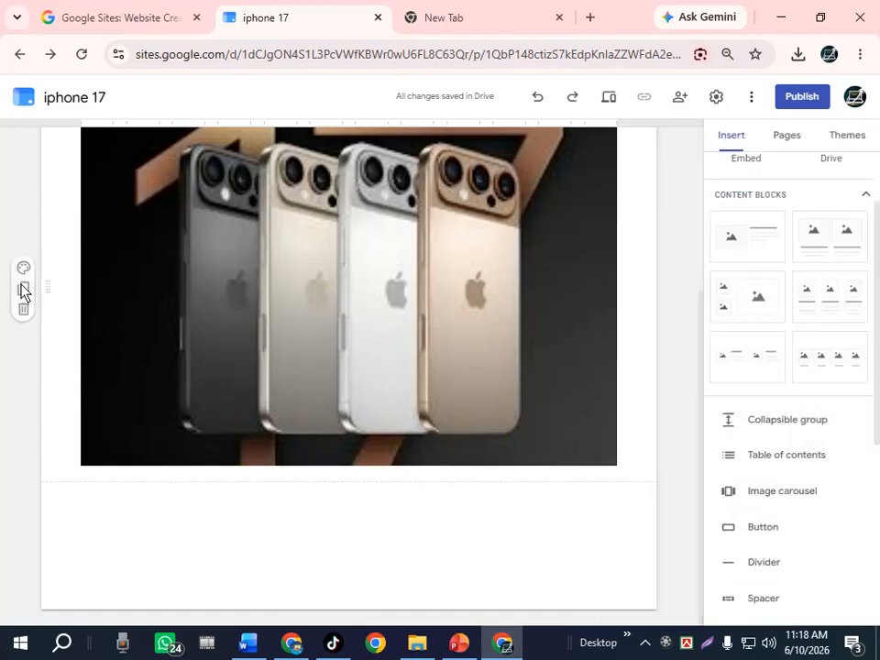
{"action": "left_click", "coordinate": [23, 291]}
{"action": "left_click", "coordinate": [244, 399]}
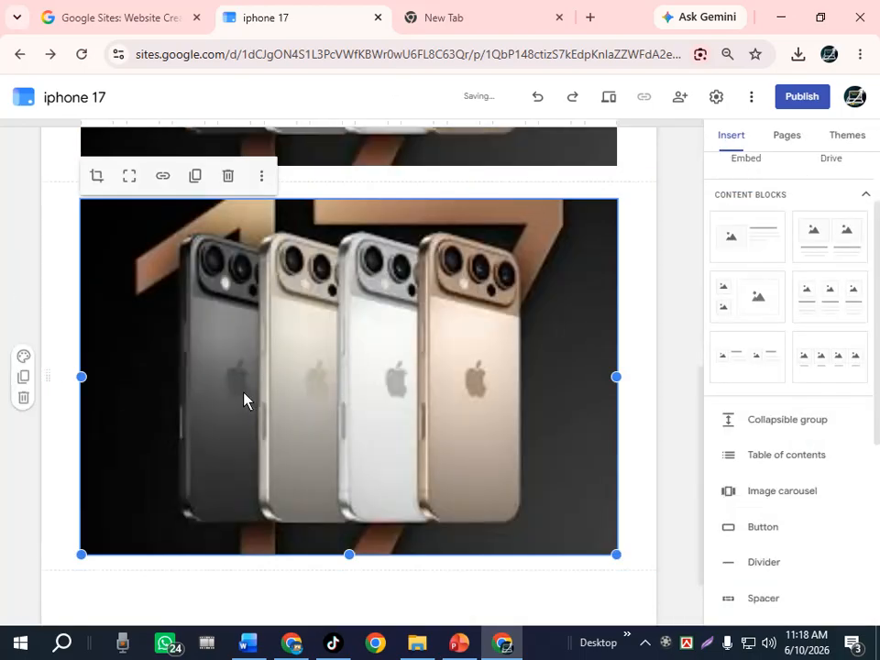
{"action": "left_click", "coordinate": [228, 176]}
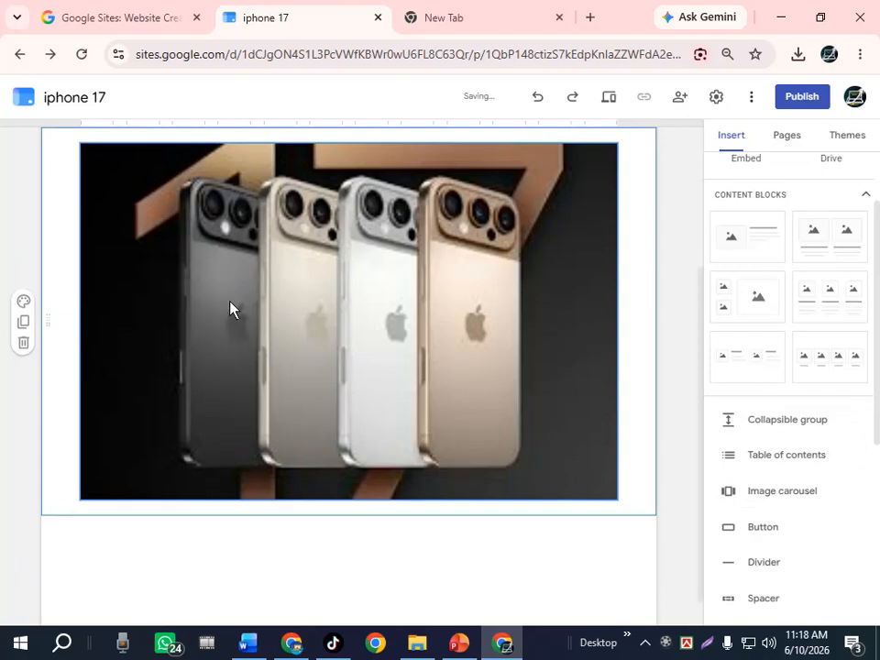
- Insert an image-and-text content block below the full-width phone image and delete the block's heading
{"action": "double_click", "coordinate": [257, 564]}
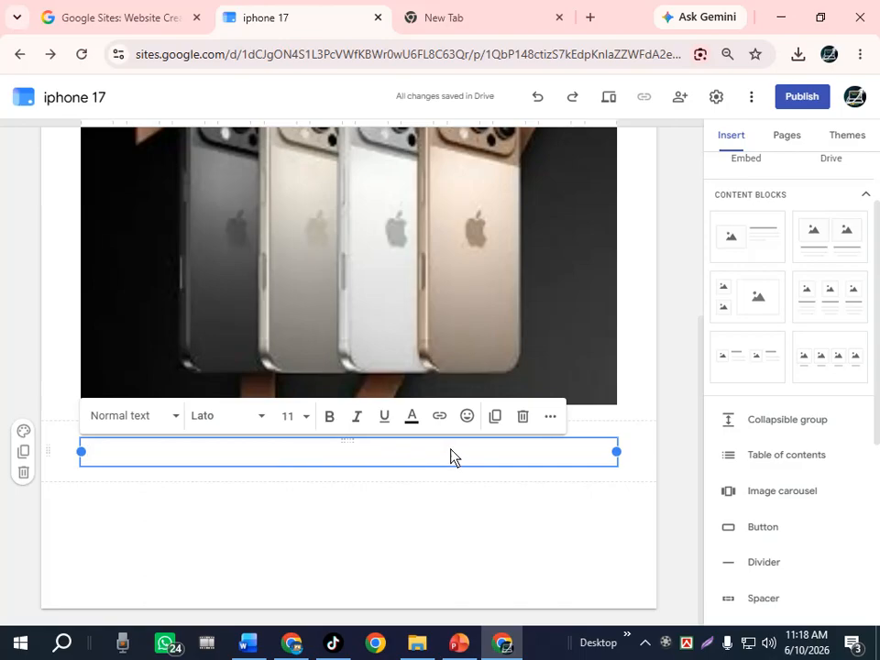
{"action": "left_click", "coordinate": [721, 240]}
{"action": "left_click", "coordinate": [433, 386]}
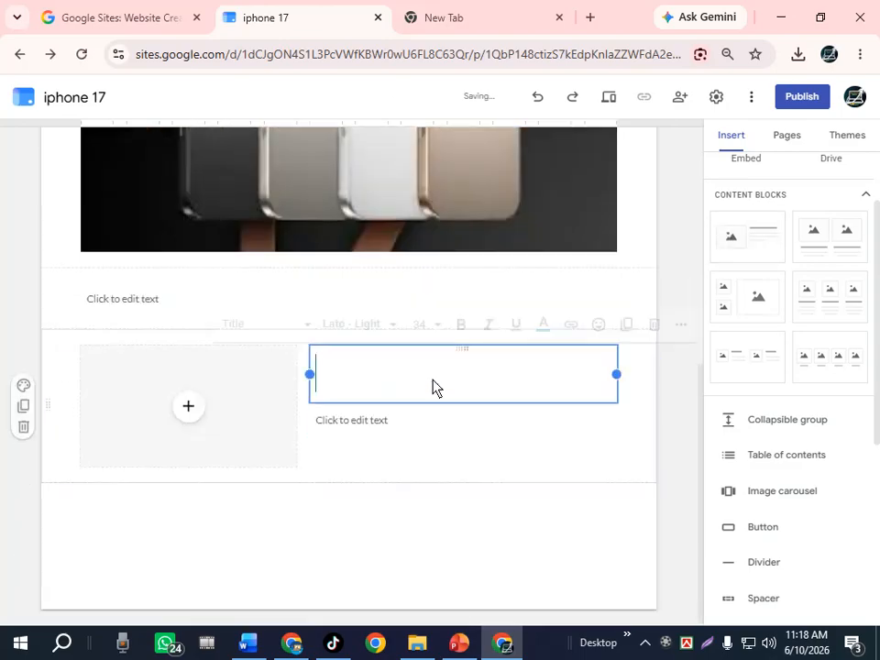
{"action": "left_click", "coordinate": [657, 326]}
- Upload the "40-seconds" countdown image from the Landing Page Info folder into the new block's image placeholder
{"action": "left_click", "coordinate": [200, 411]}
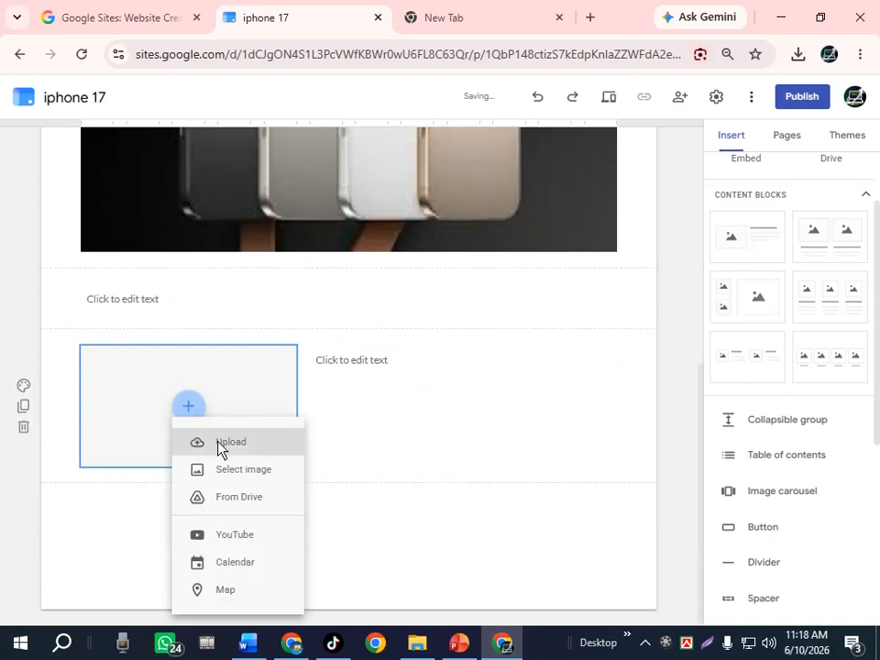
{"action": "left_click", "coordinate": [224, 444]}
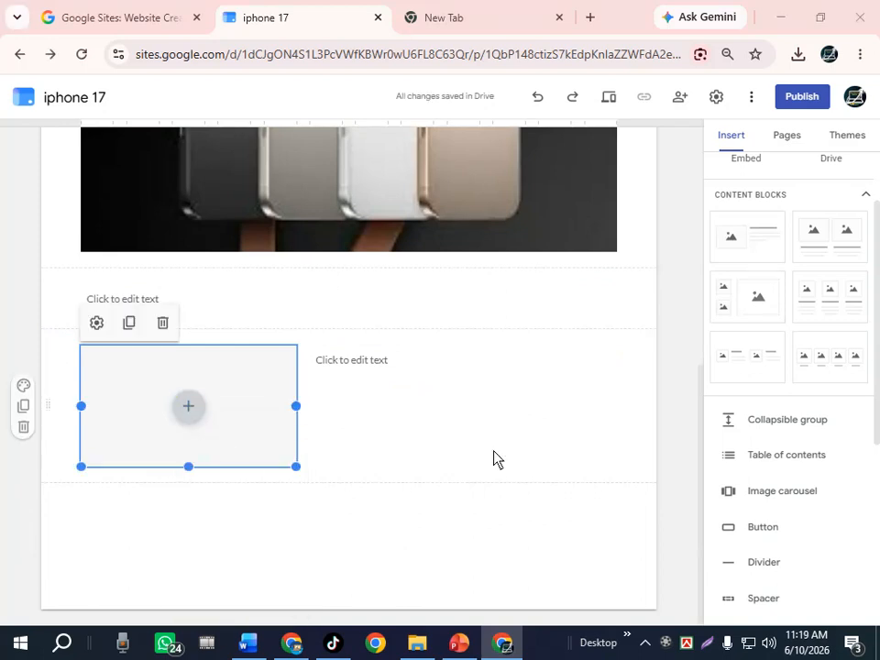
{"action": "left_click_drag", "start_coordinate": [524, 136], "coordinate": [526, 166]}
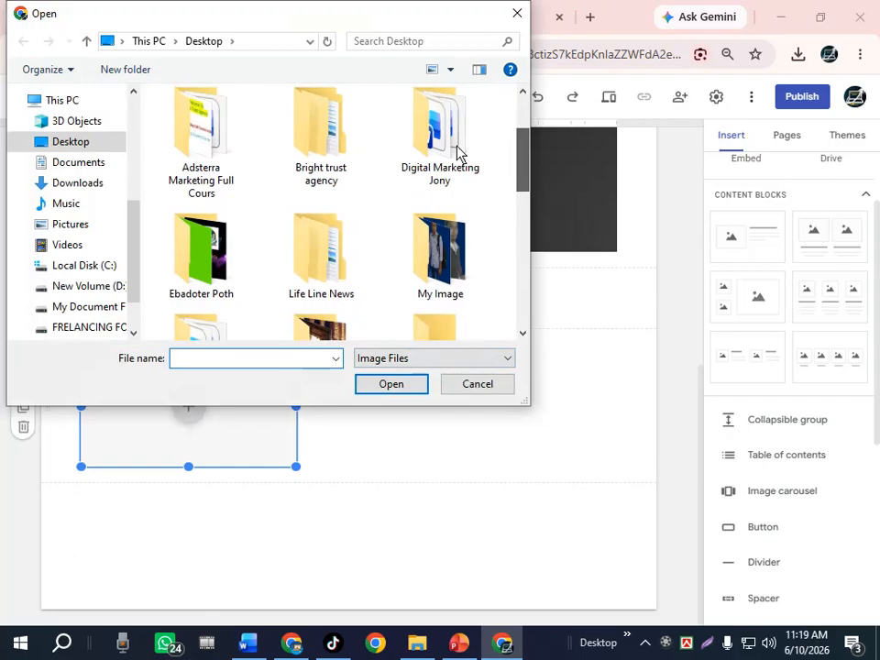
{"action": "double_click", "coordinate": [242, 141]}
{"action": "double_click", "coordinate": [184, 125]}
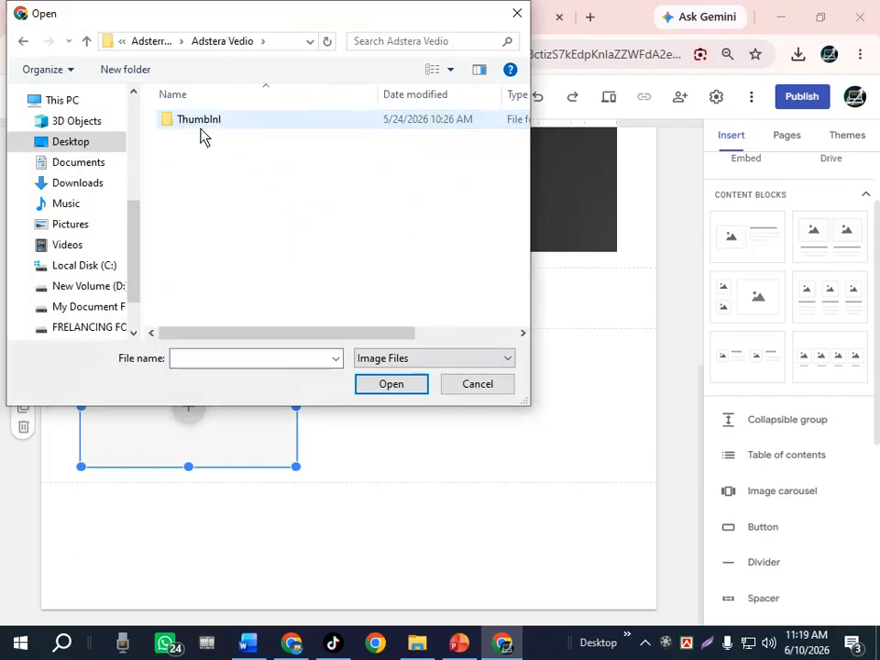
{"action": "left_click", "coordinate": [84, 42]}
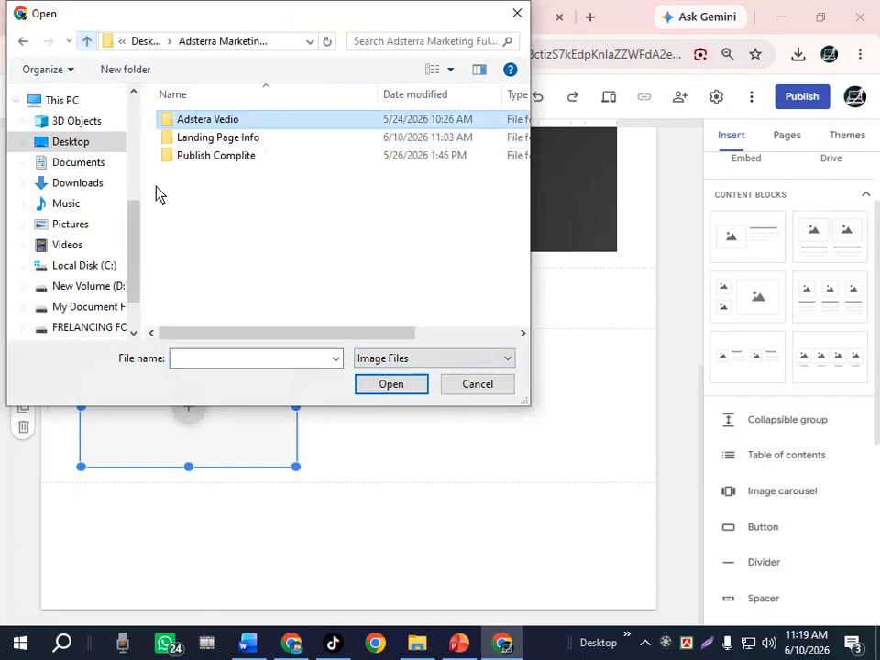
{"action": "double_click", "coordinate": [215, 142]}
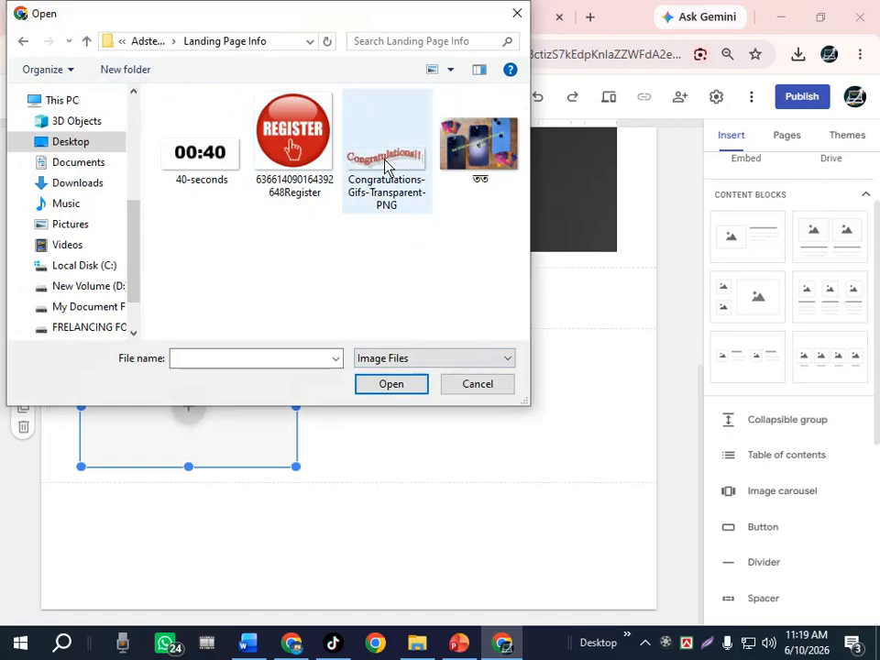
{"action": "left_click", "coordinate": [200, 152]}
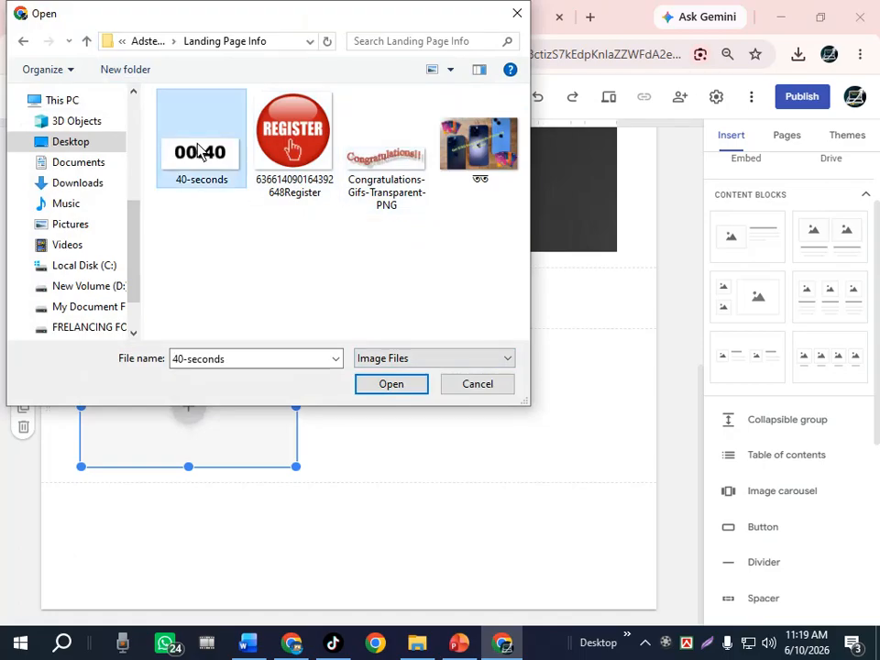
{"action": "left_click", "coordinate": [400, 386]}
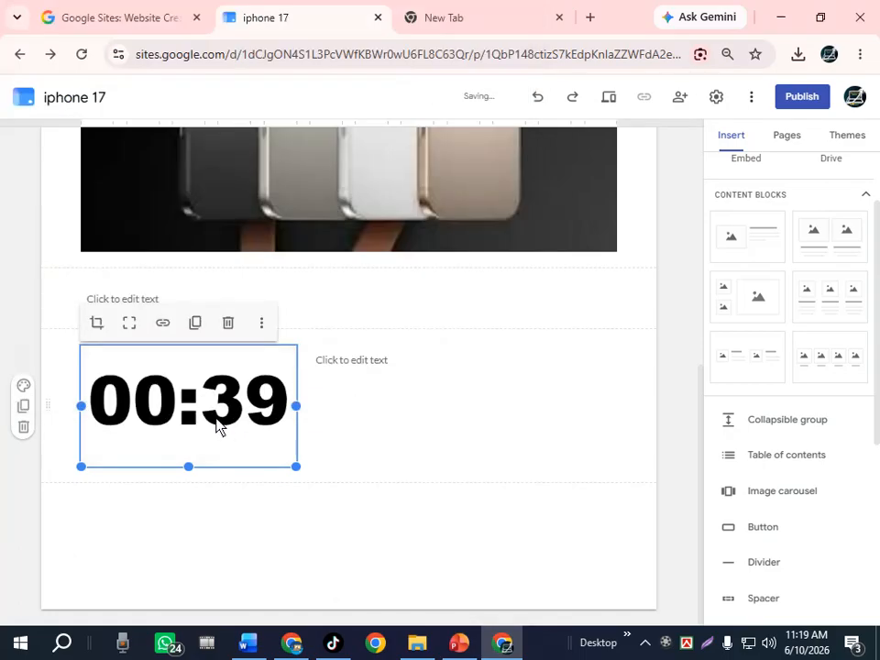
- Move the countdown image into the text group beside it and reduce the image's size
{"action": "left_click_drag", "start_coordinate": [217, 427], "coordinate": [298, 399]}
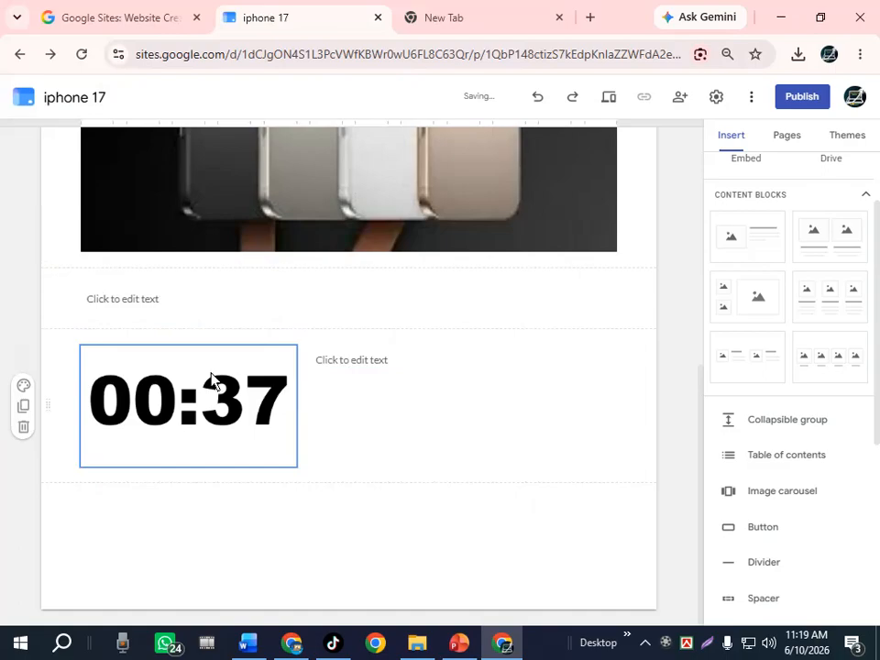
{"action": "left_click_drag", "start_coordinate": [211, 380], "coordinate": [367, 372]}
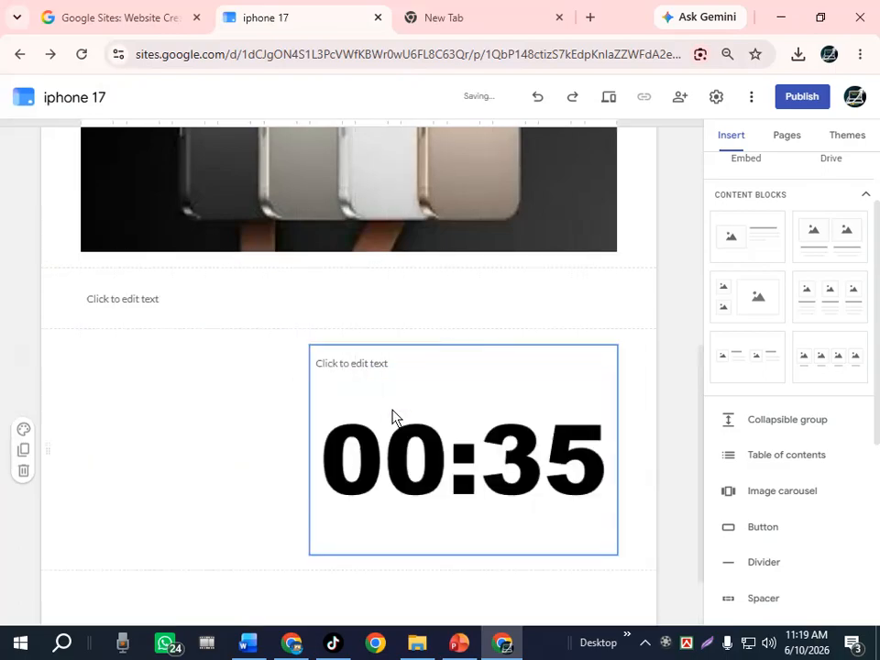
{"action": "left_click", "coordinate": [344, 464]}
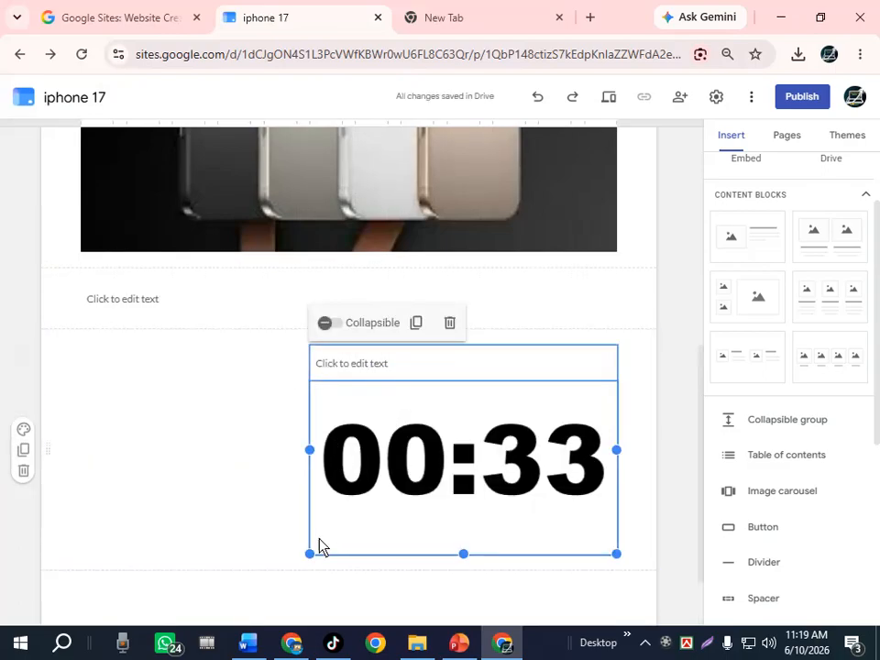
{"action": "left_click_drag", "start_coordinate": [312, 545], "coordinate": [394, 466]}
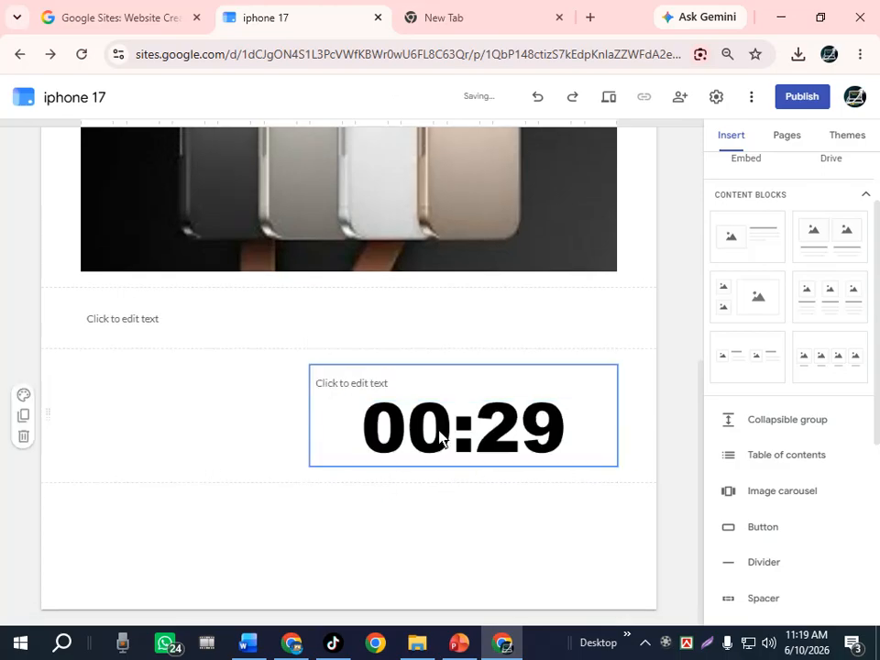
- Delete the placeholder text boxes around the countdown image and centre the image in its section
{"action": "left_click", "coordinate": [377, 394]}
{"action": "left_click", "coordinate": [392, 343]}
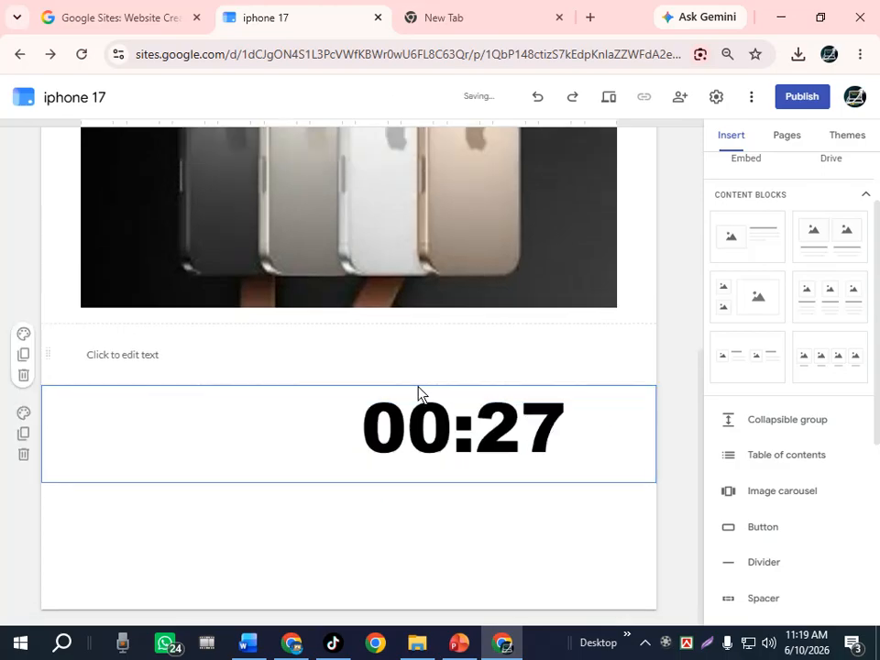
{"action": "left_click_drag", "start_coordinate": [428, 428], "coordinate": [394, 448]}
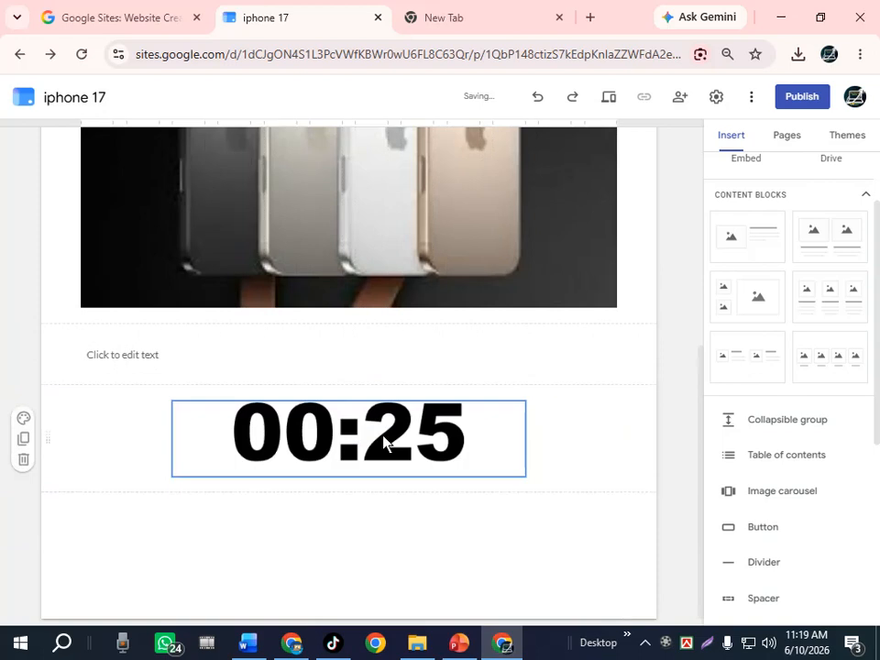
{"action": "left_click", "coordinate": [548, 359]}
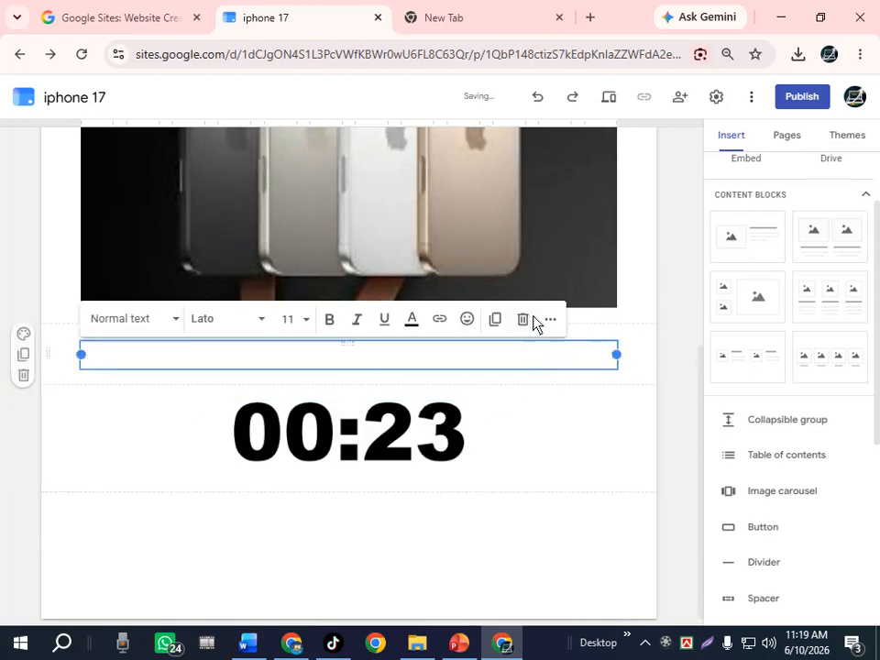
{"action": "left_click", "coordinate": [523, 321]}
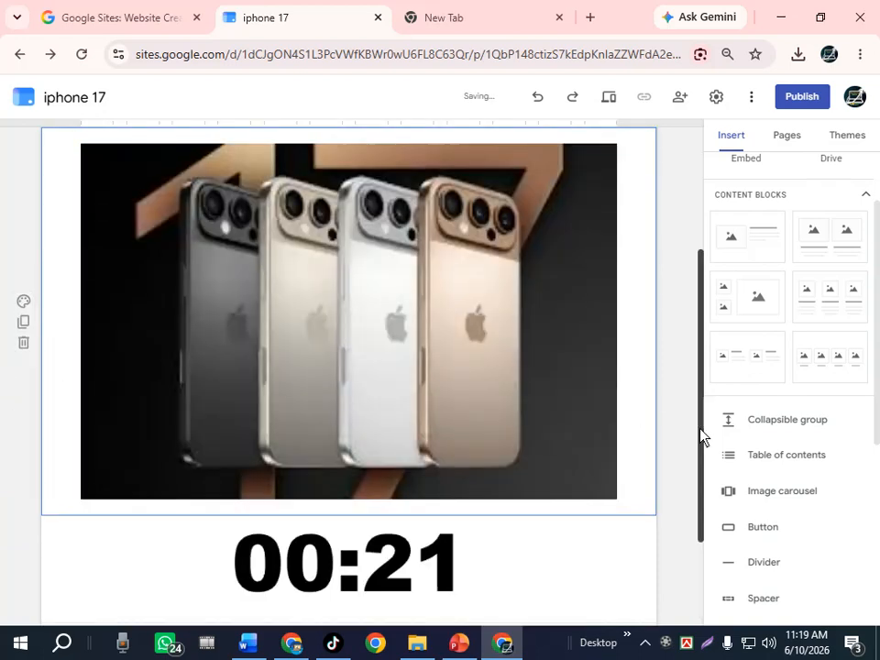
{"action": "left_click_drag", "start_coordinate": [700, 436], "coordinate": [690, 285]}
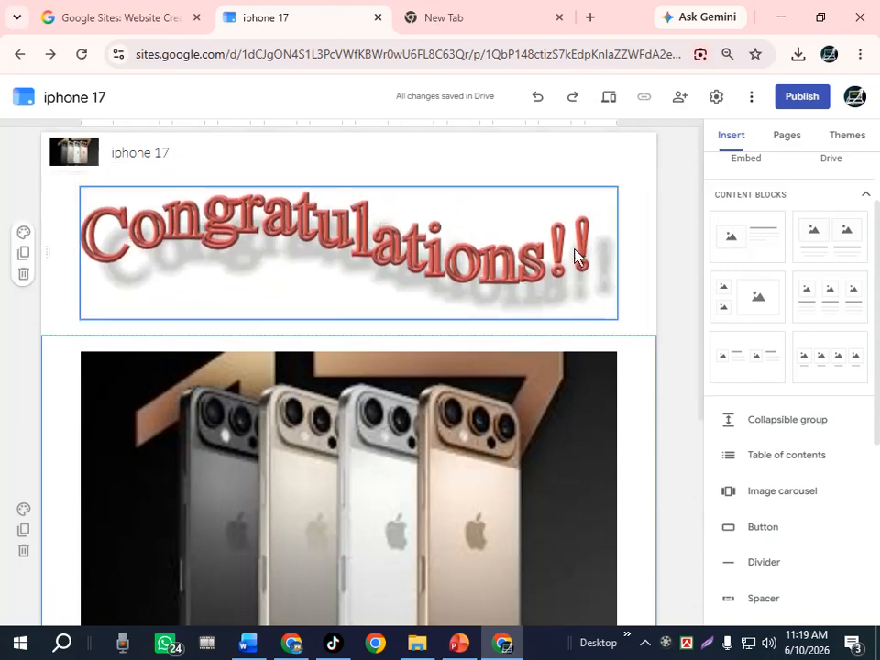
{"action": "left_click_drag", "start_coordinate": [699, 277], "coordinate": [702, 500]}
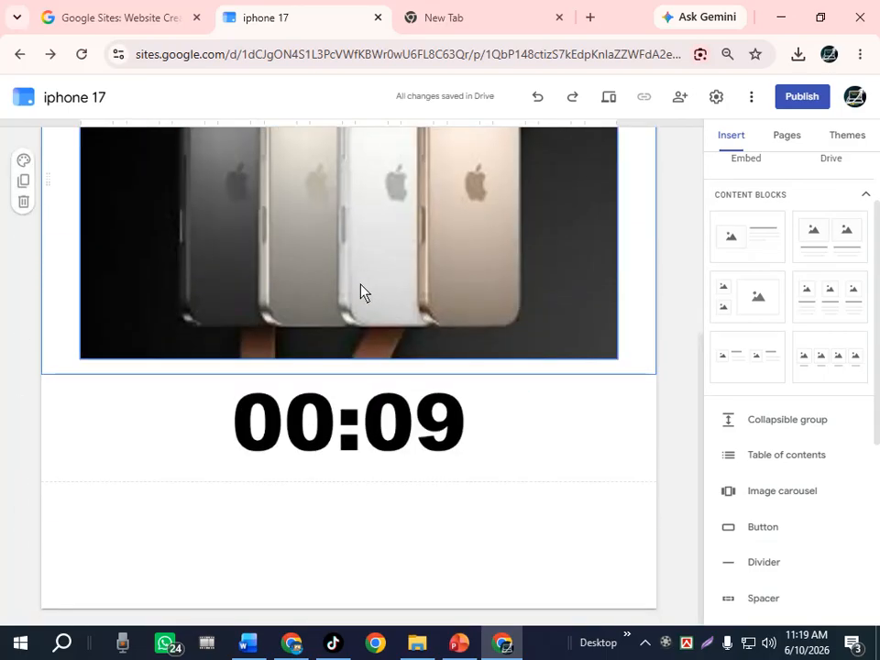
- Try inserting another image-and-text content block above the countdown, removing the block's heading and body text
{"action": "double_click", "coordinate": [371, 520]}
{"action": "left_click", "coordinate": [370, 519]}
{"action": "left_click", "coordinate": [410, 401]}
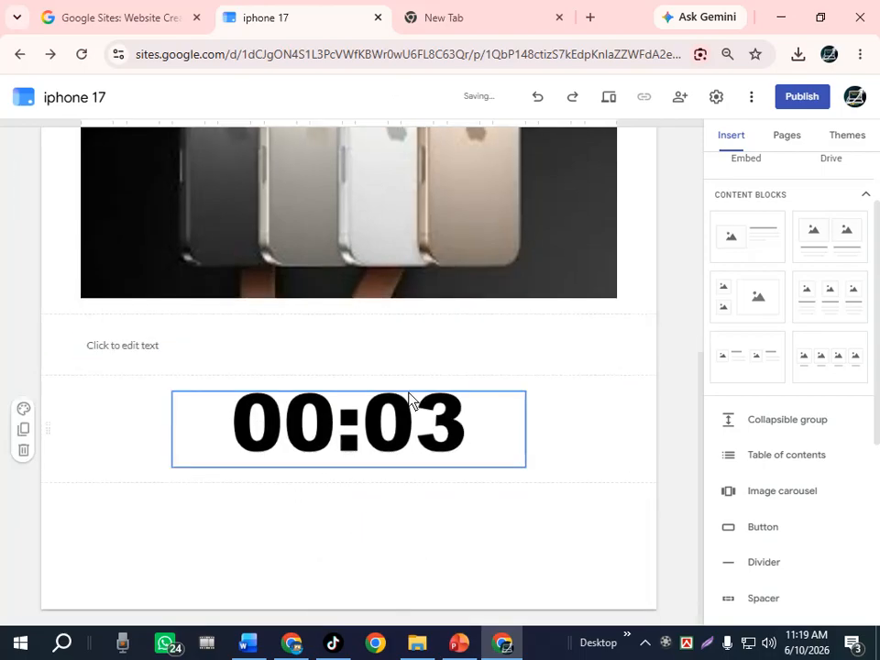
{"action": "left_click", "coordinate": [354, 358]}
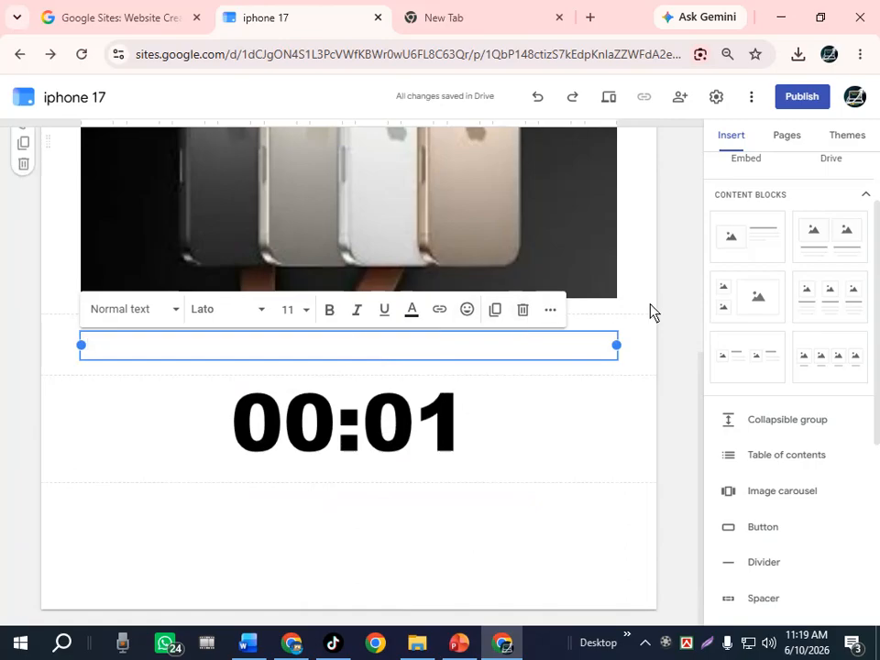
{"action": "left_click", "coordinate": [720, 253]}
{"action": "left_click", "coordinate": [440, 289]}
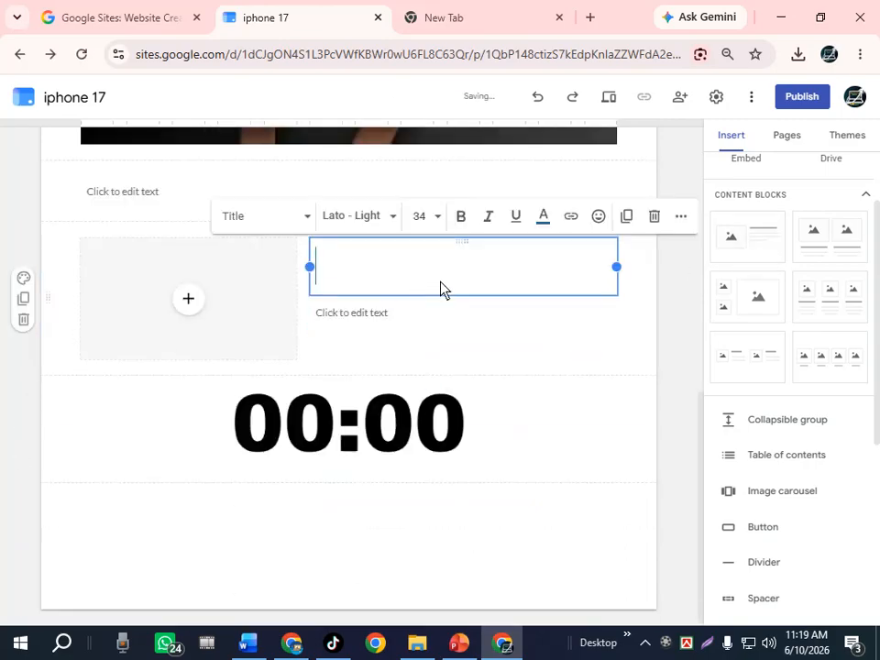
{"action": "left_click", "coordinate": [653, 219]}
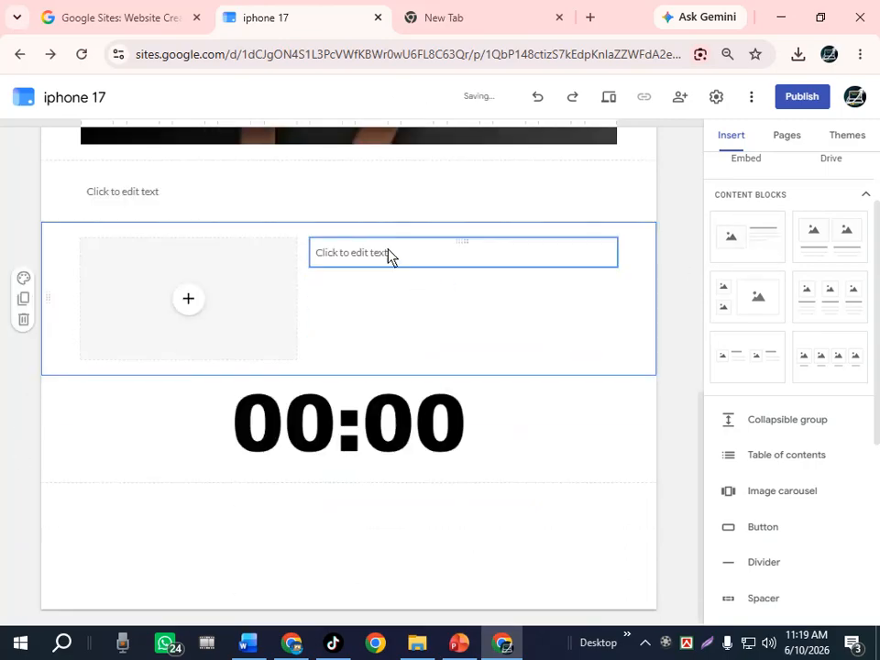
{"action": "left_click", "coordinate": [583, 260]}
{"action": "left_click", "coordinate": [655, 217]}
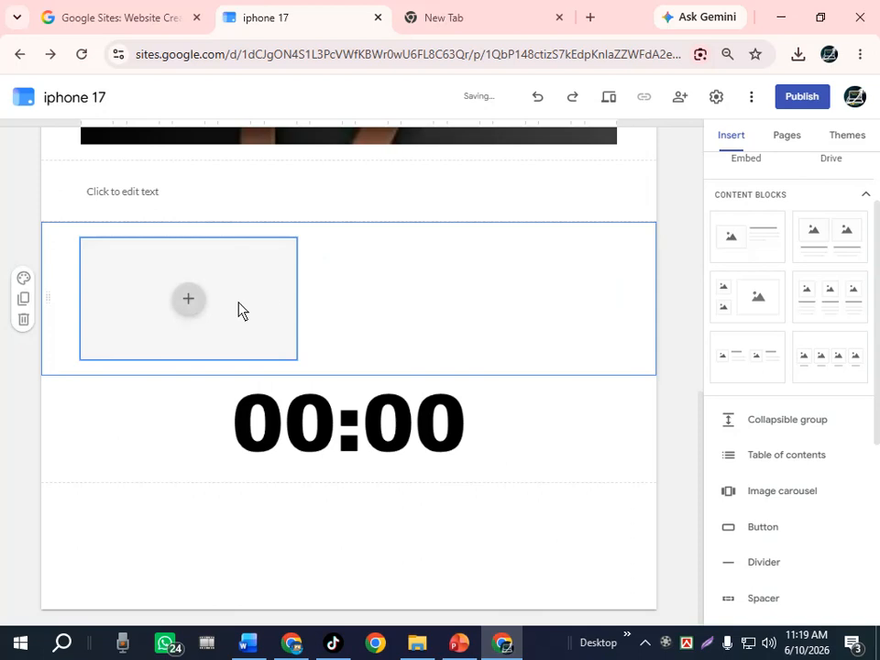
- Delete the empty image placeholder section and the empty text section above the countdown
{"action": "left_click", "coordinate": [240, 308]}
{"action": "left_click", "coordinate": [370, 311]}
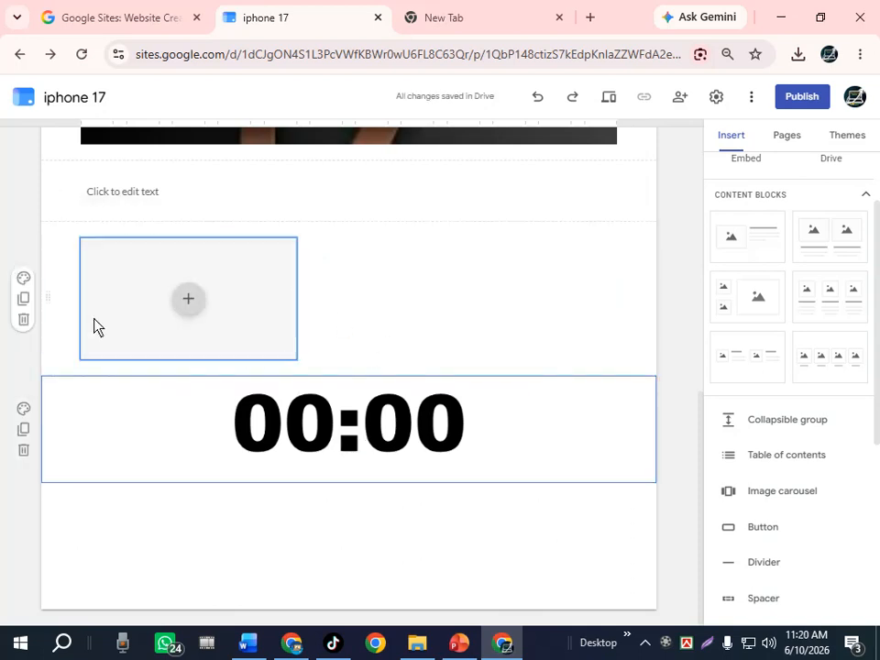
{"action": "left_click", "coordinate": [24, 320]}
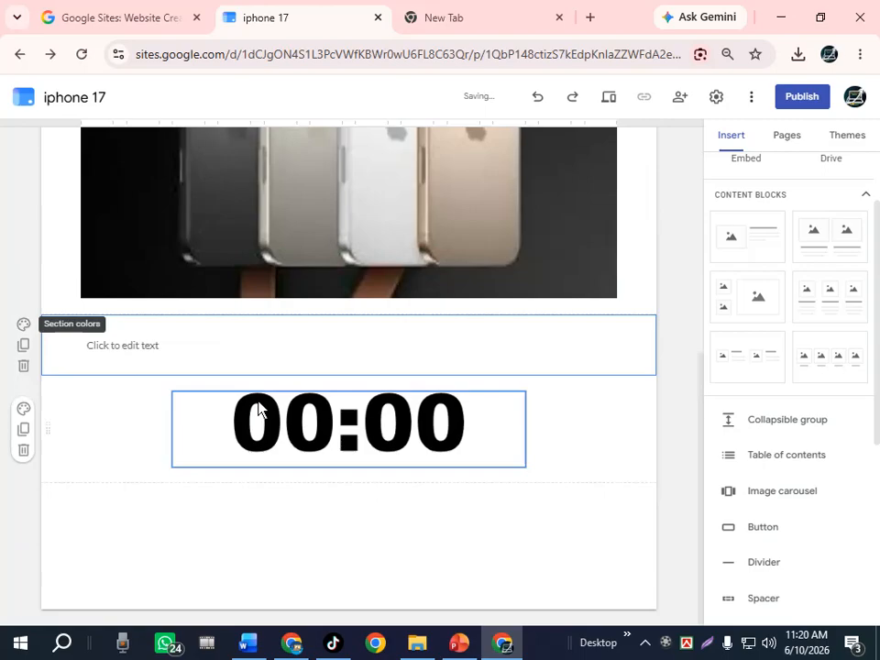
{"action": "left_click", "coordinate": [187, 355]}
{"action": "left_click", "coordinate": [22, 366]}
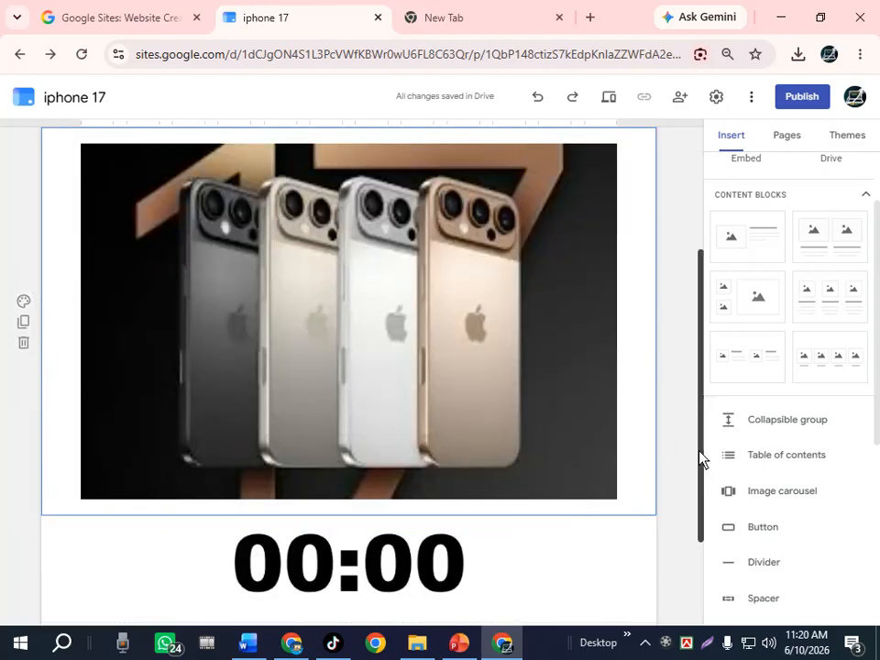
{"action": "left_click_drag", "start_coordinate": [700, 458], "coordinate": [701, 617]}
{"action": "double_click", "coordinate": [395, 554]}
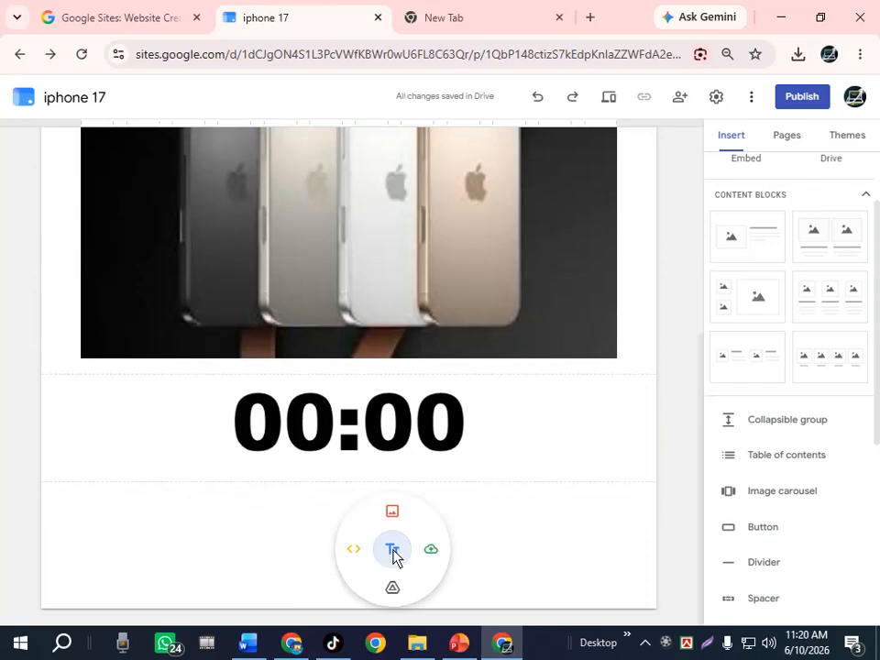
{"action": "left_click", "coordinate": [392, 550]}
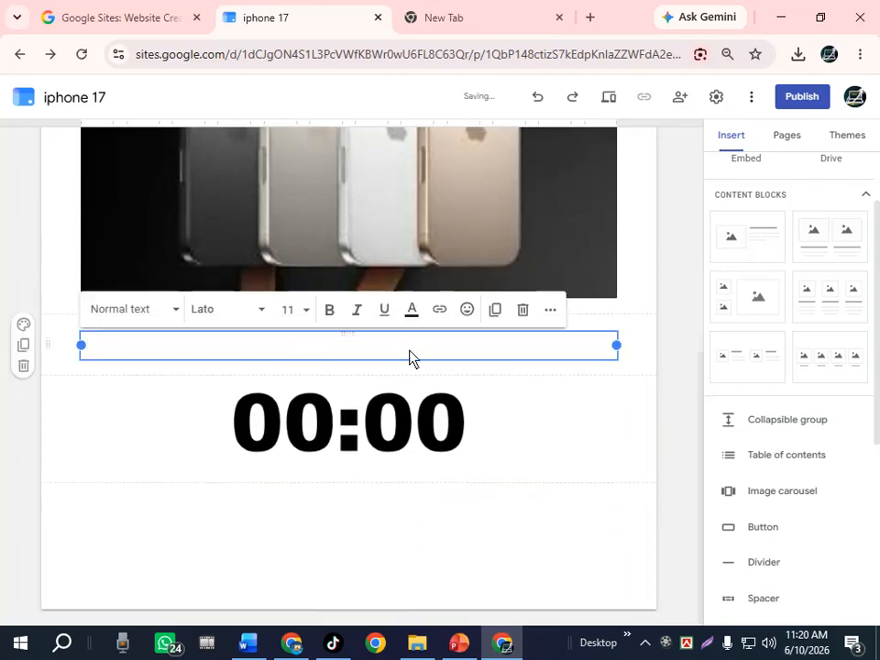
{"action": "left_click", "coordinate": [521, 312]}
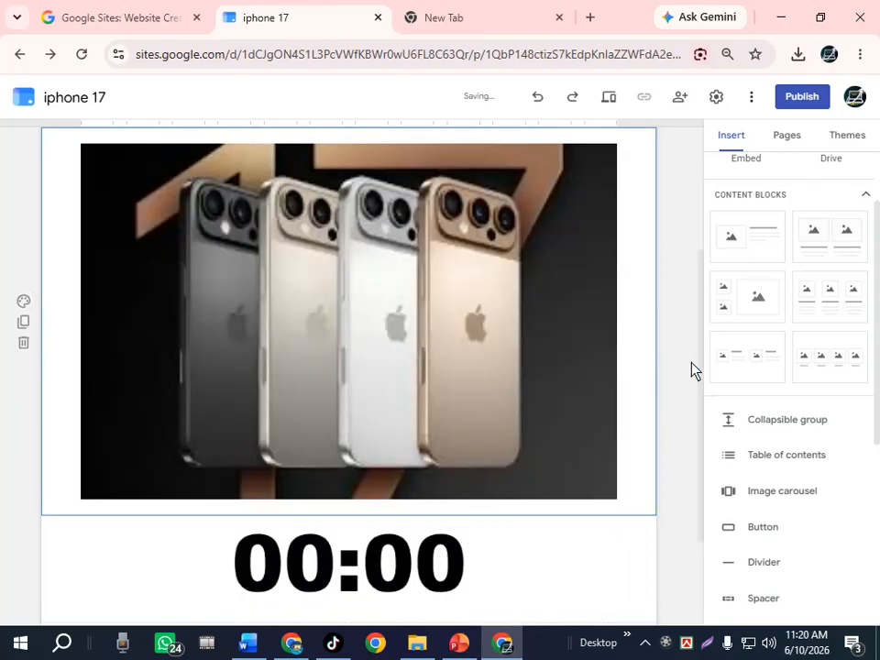
{"action": "scroll", "coordinate": [689, 526], "scroll_direction": "down", "scroll_amount": 2}
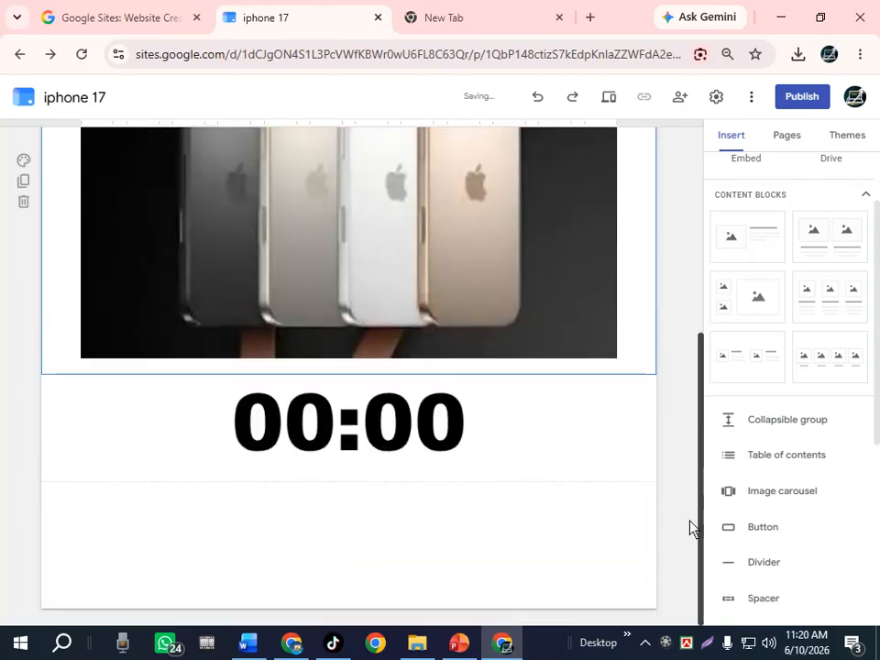
{"action": "right_click", "coordinate": [441, 530]}
{"action": "left_click", "coordinate": [406, 515]}
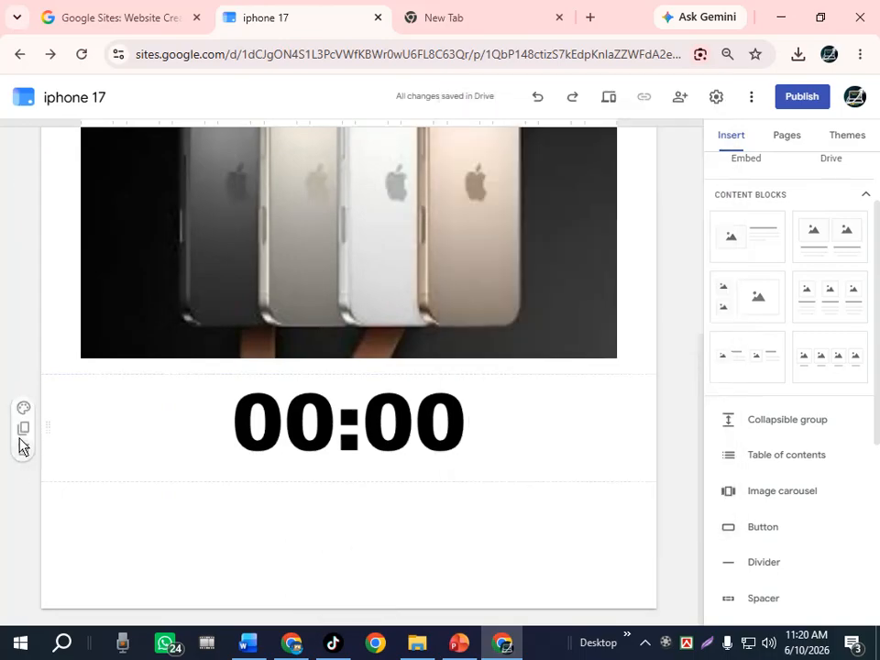
{"action": "left_click", "coordinate": [23, 431]}
{"action": "left_click", "coordinate": [315, 460]}
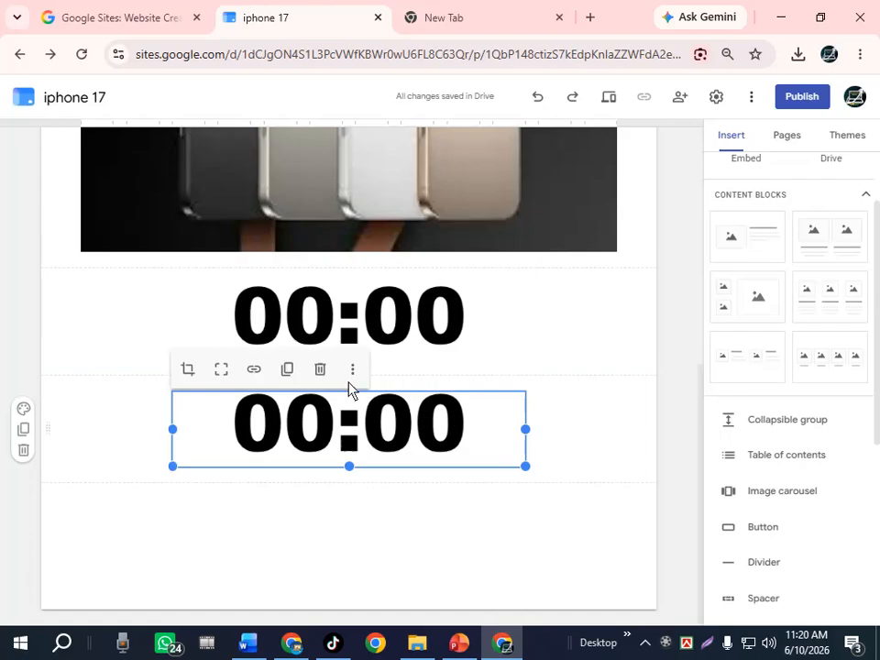
{"action": "left_click", "coordinate": [320, 369]}
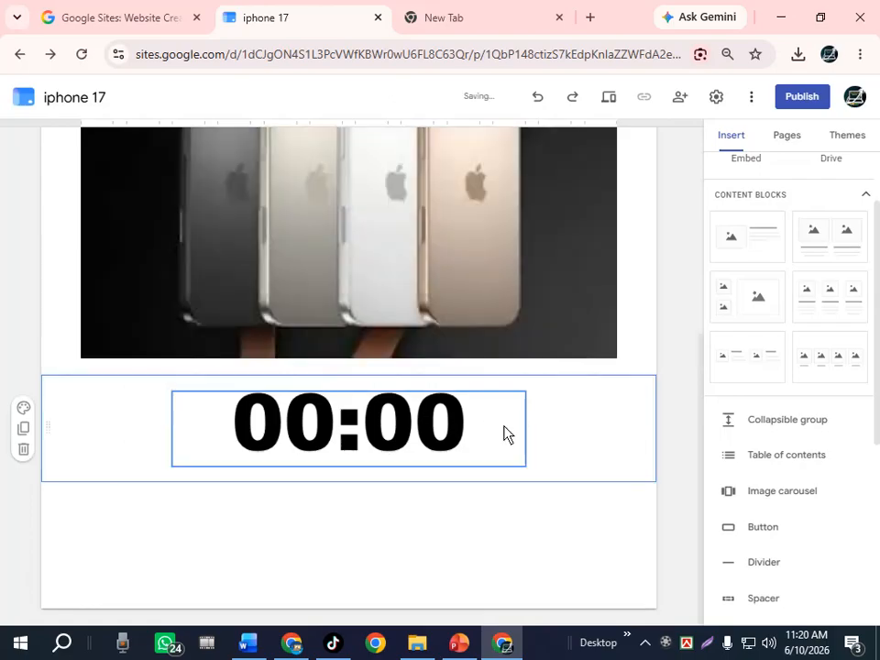
{"action": "double_click", "coordinate": [372, 533]}
{"action": "left_click", "coordinate": [24, 429]}
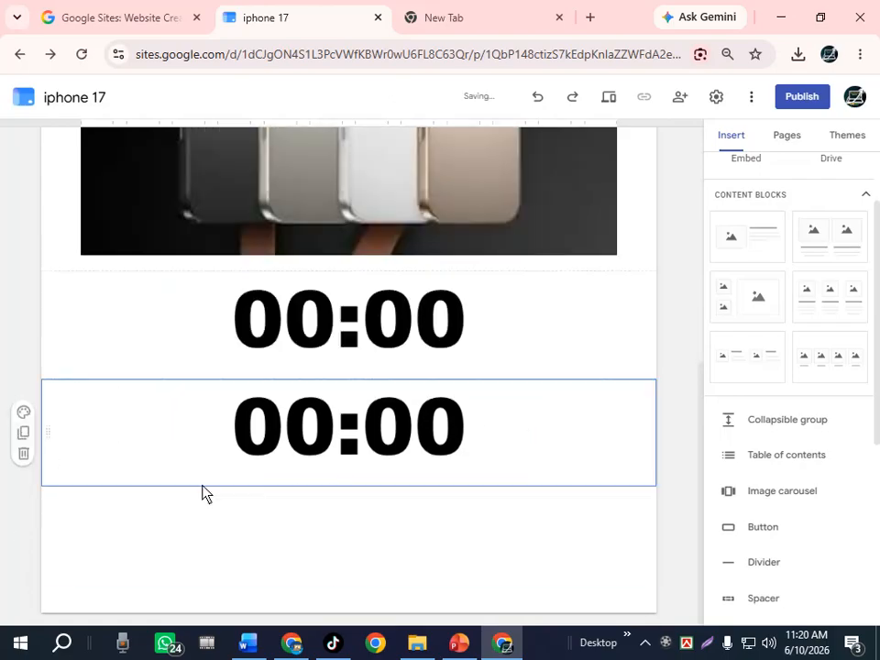
{"action": "left_click", "coordinate": [298, 450]}
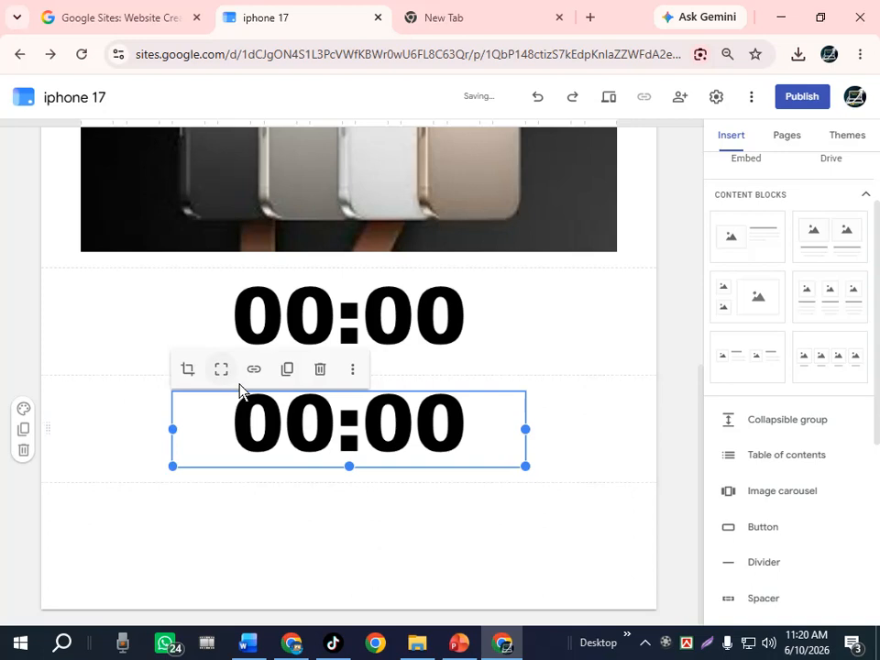
{"action": "left_click", "coordinate": [289, 371]}
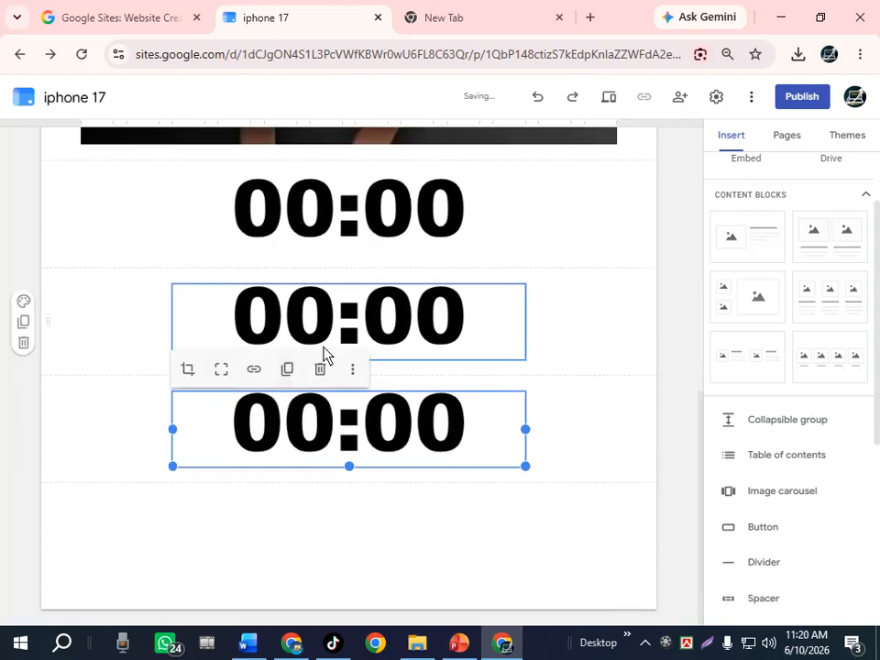
{"action": "left_click", "coordinate": [319, 372]}
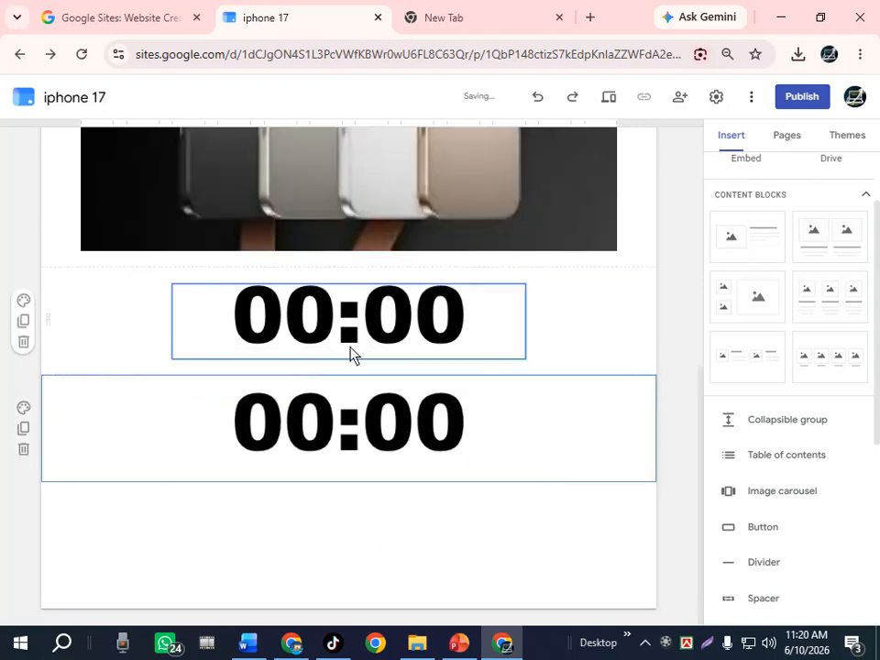
{"action": "left_click", "coordinate": [499, 451]}
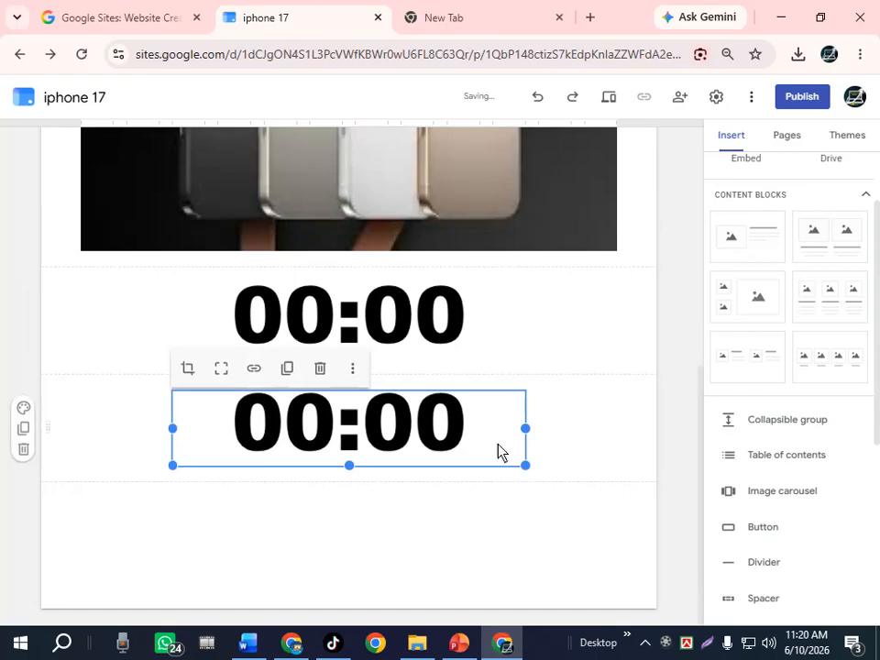
{"action": "left_click", "coordinate": [319, 370]}
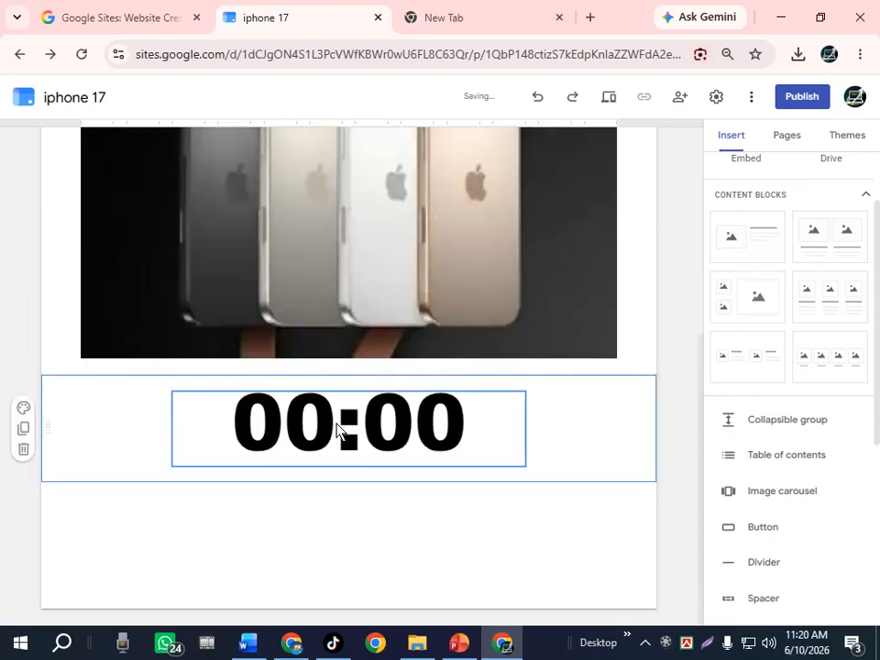
{"action": "left_click", "coordinate": [337, 431]}
{"action": "left_click", "coordinate": [449, 529]}
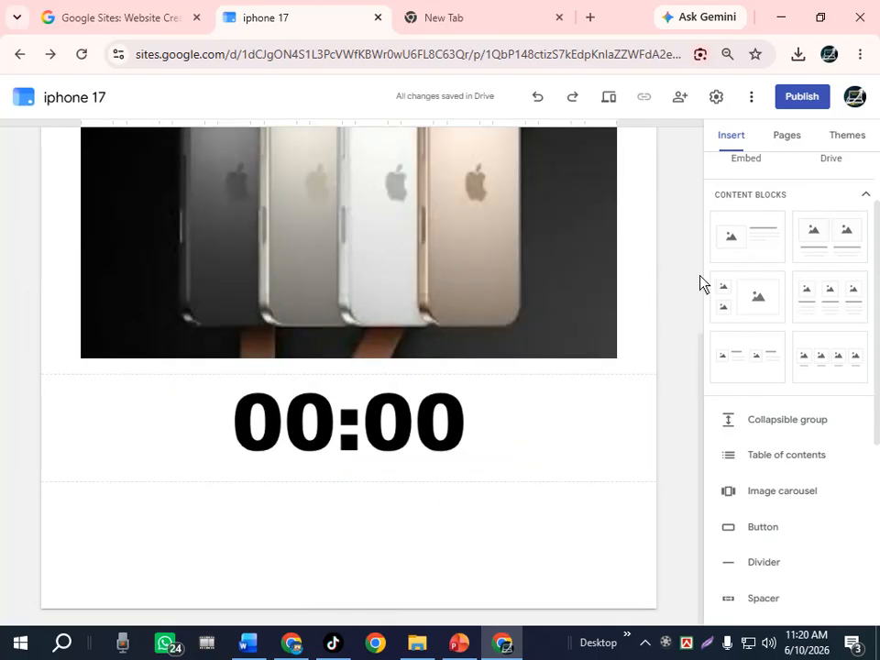
{"action": "left_click", "coordinate": [24, 429]}
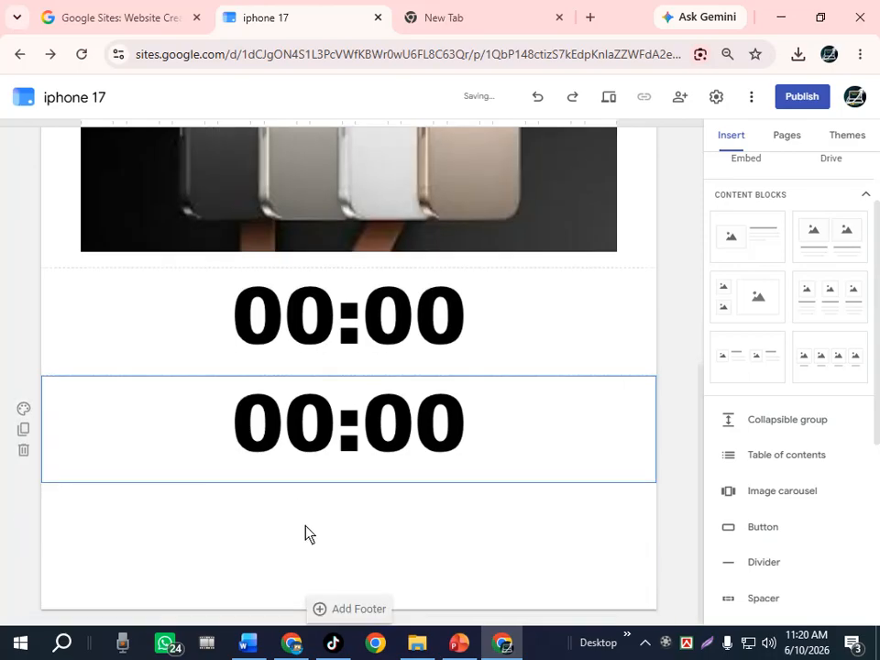
- Insert an image-and-text content block below the countdown and delete the duplicated countdown image
{"action": "left_click", "coordinate": [728, 235]}
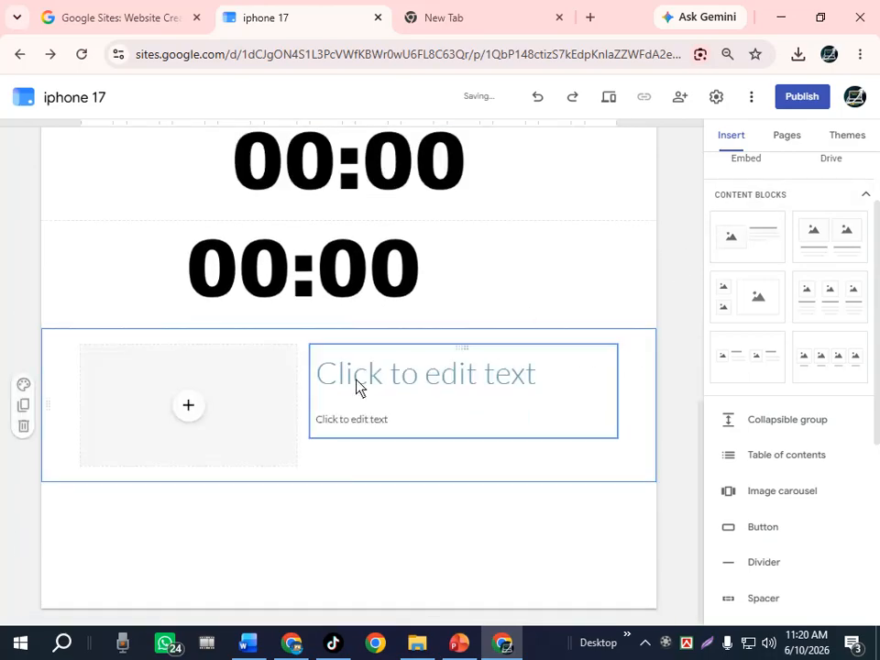
{"action": "left_click", "coordinate": [335, 291]}
{"action": "left_click", "coordinate": [274, 213]}
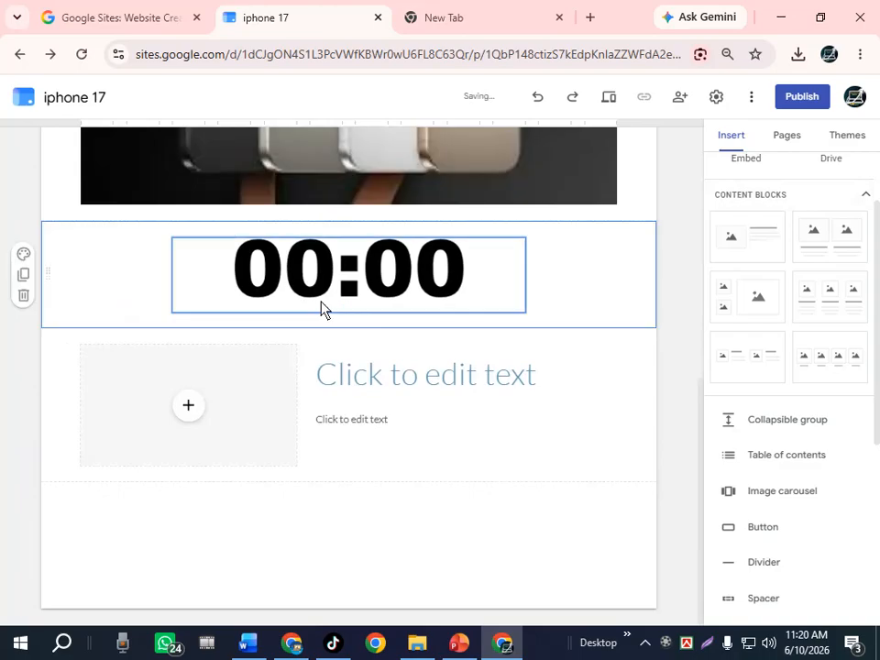
- Delete the new block's heading and body text boxes, keeping only its image placeholder
{"action": "left_click", "coordinate": [380, 387]}
{"action": "left_click", "coordinate": [652, 325]}
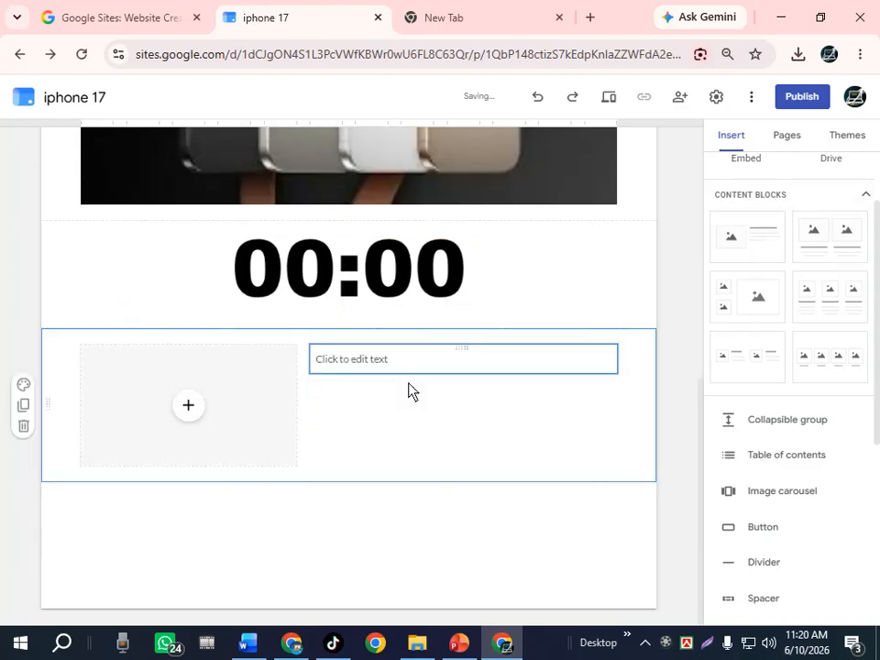
{"action": "left_click", "coordinate": [366, 363]}
{"action": "left_click", "coordinate": [654, 324]}
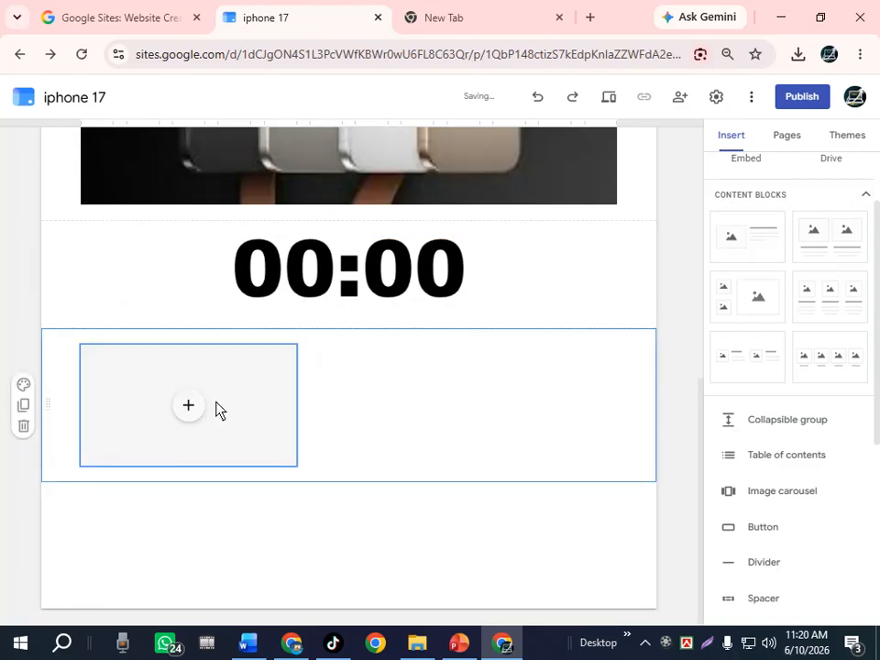
{"action": "left_click", "coordinate": [189, 409]}
{"action": "left_click", "coordinate": [415, 460]}
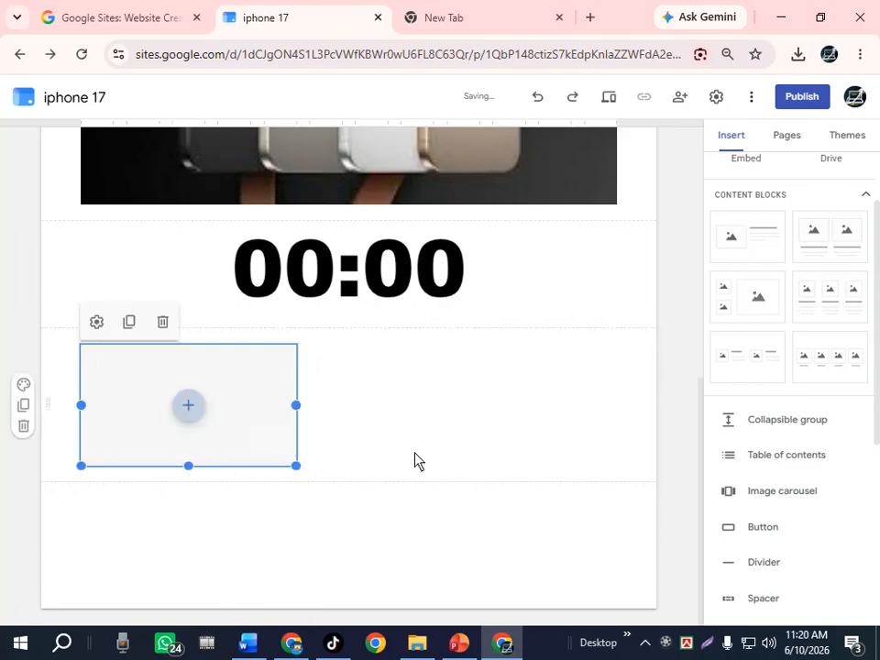
{"action": "left_click", "coordinate": [309, 151]}
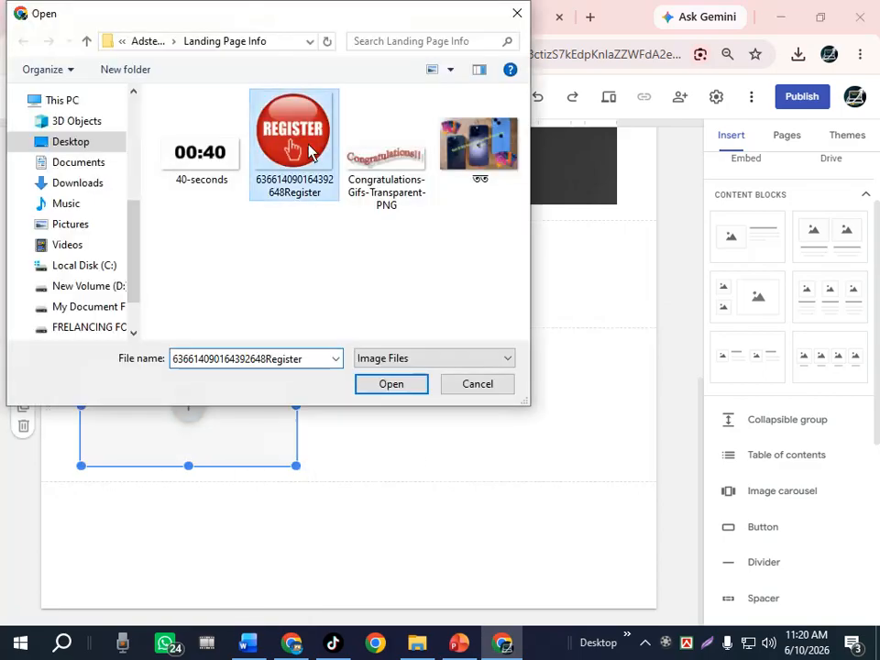
{"action": "left_click", "coordinate": [400, 386]}
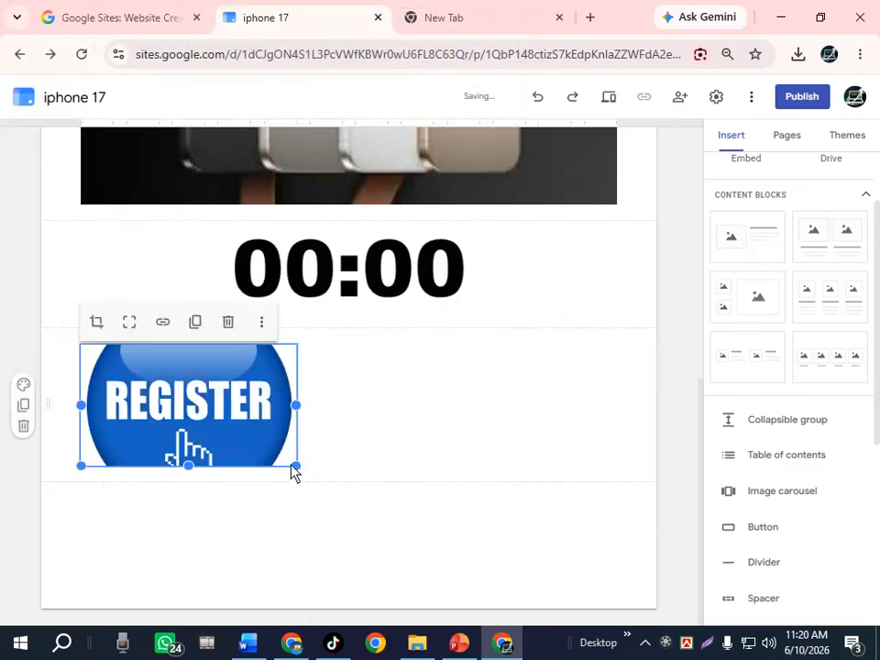
- Resize the Register image to show the whole round button and centre it beneath the countdown
{"action": "left_click_drag", "start_coordinate": [292, 465], "coordinate": [520, 647]}
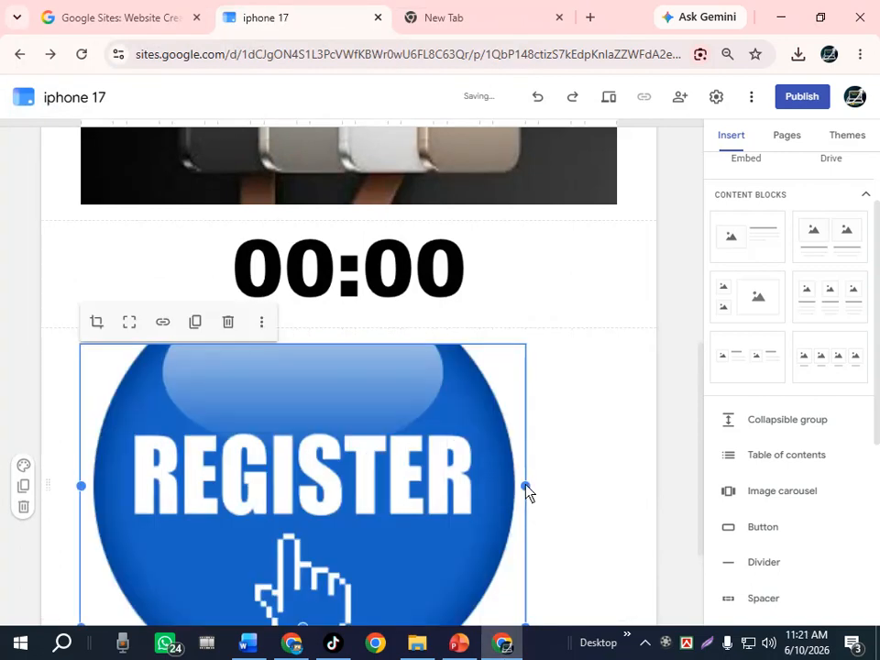
{"action": "left_click_drag", "start_coordinate": [526, 485], "coordinate": [341, 467]}
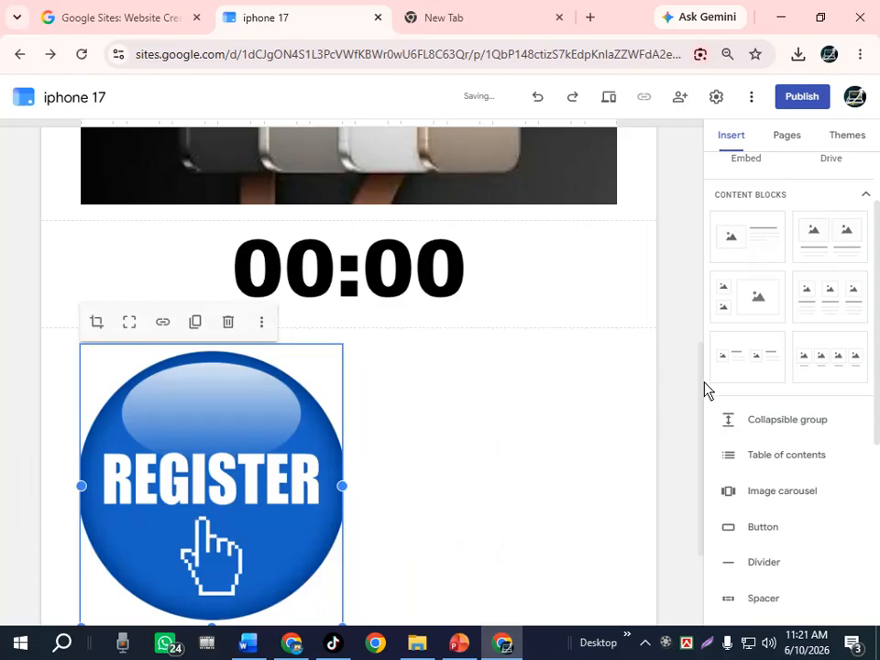
{"action": "scroll", "coordinate": [701, 440], "scroll_direction": "down", "scroll_amount": 2}
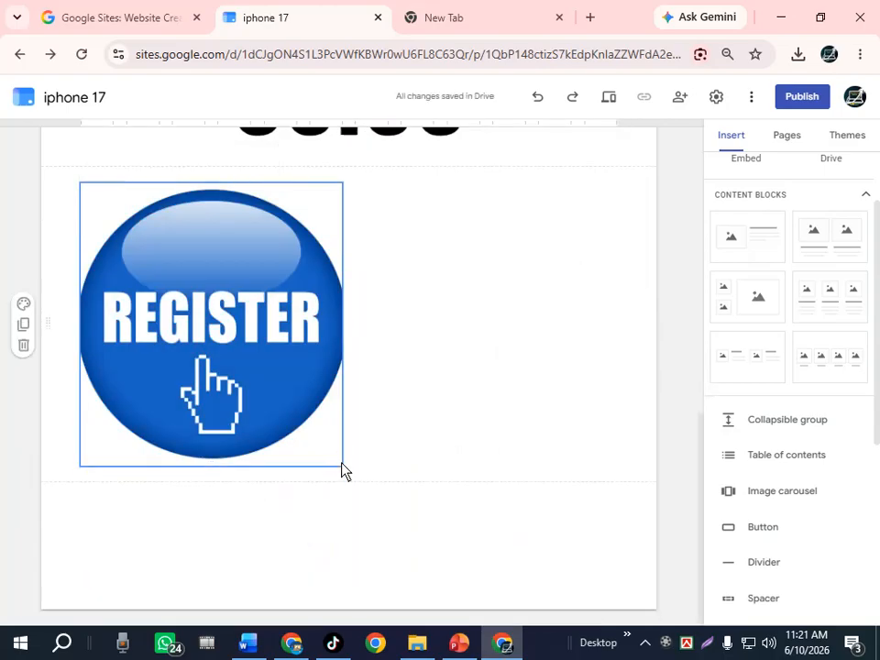
{"action": "left_click_drag", "start_coordinate": [341, 463], "coordinate": [390, 385]}
{"action": "left_click", "coordinate": [432, 467]}
{"action": "left_click_drag", "start_coordinate": [328, 364], "coordinate": [355, 367]}
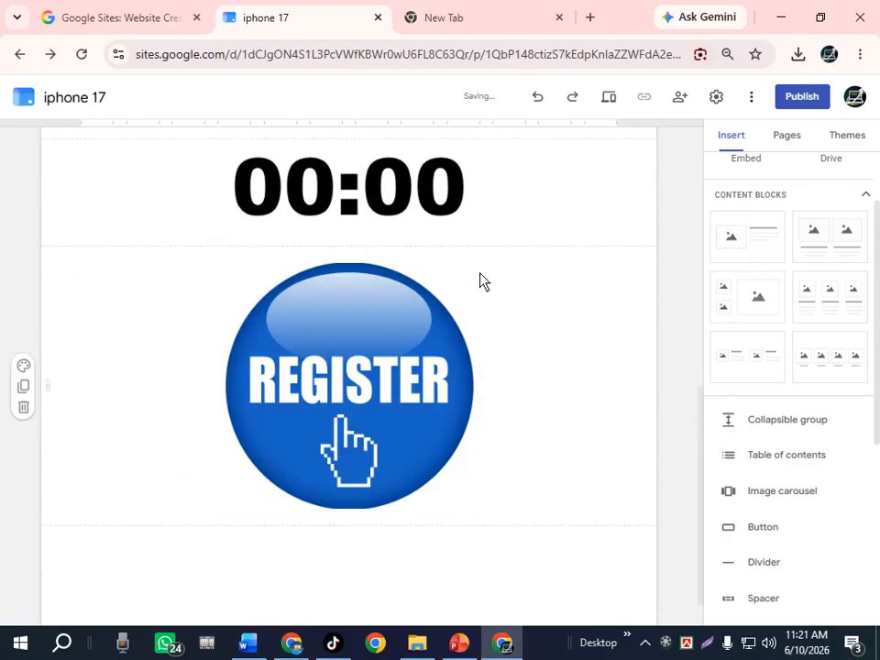
- Reduce the Register image's size and place it slightly left of centre in its section
{"action": "left_click", "coordinate": [442, 311]}
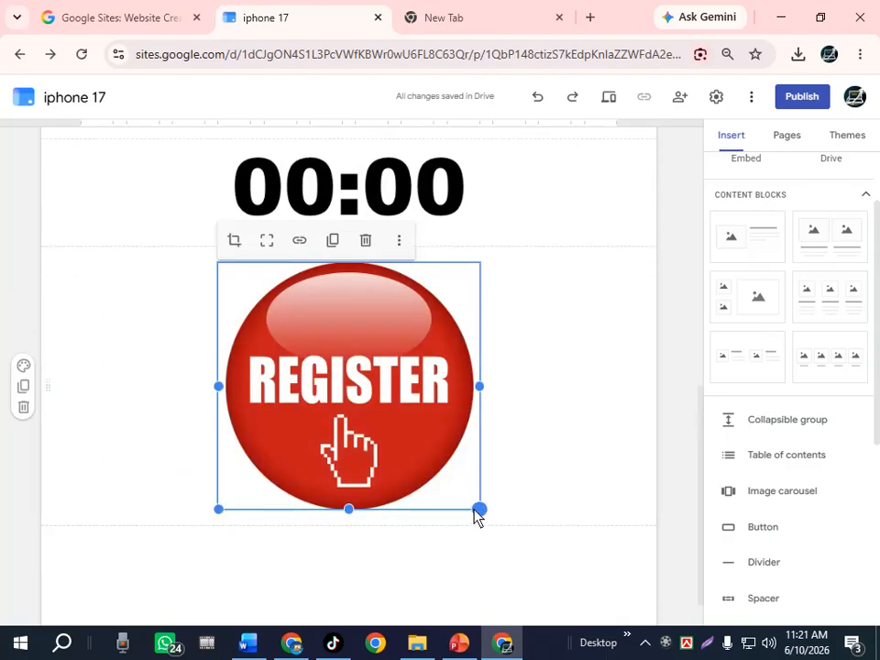
{"action": "left_click_drag", "start_coordinate": [477, 515], "coordinate": [376, 399]}
{"action": "left_click_drag", "start_coordinate": [318, 396], "coordinate": [345, 395]}
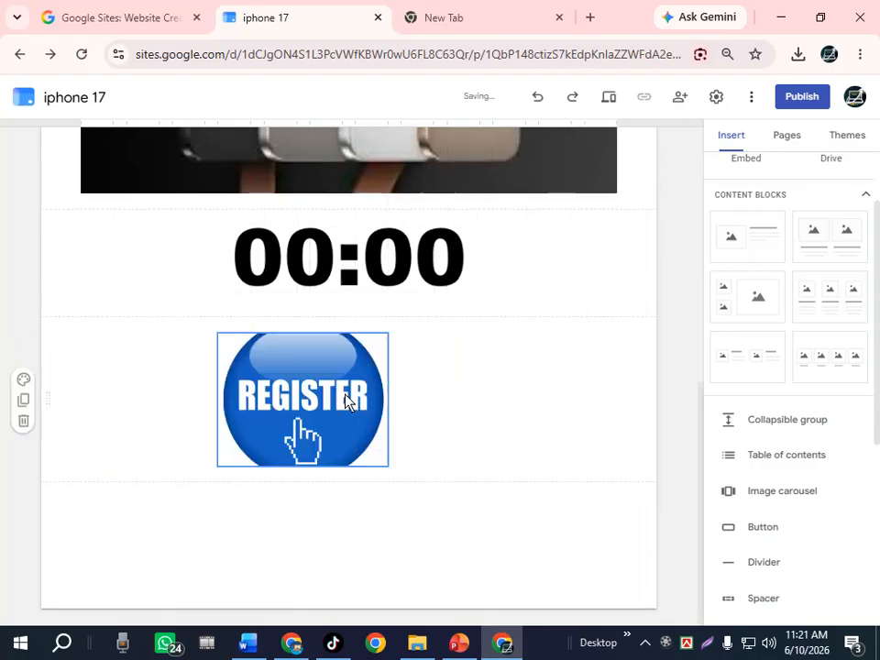
{"action": "left_click_drag", "start_coordinate": [383, 435], "coordinate": [411, 419]}
{"action": "left_click", "coordinate": [432, 550]}
{"action": "left_click", "coordinate": [376, 295]}
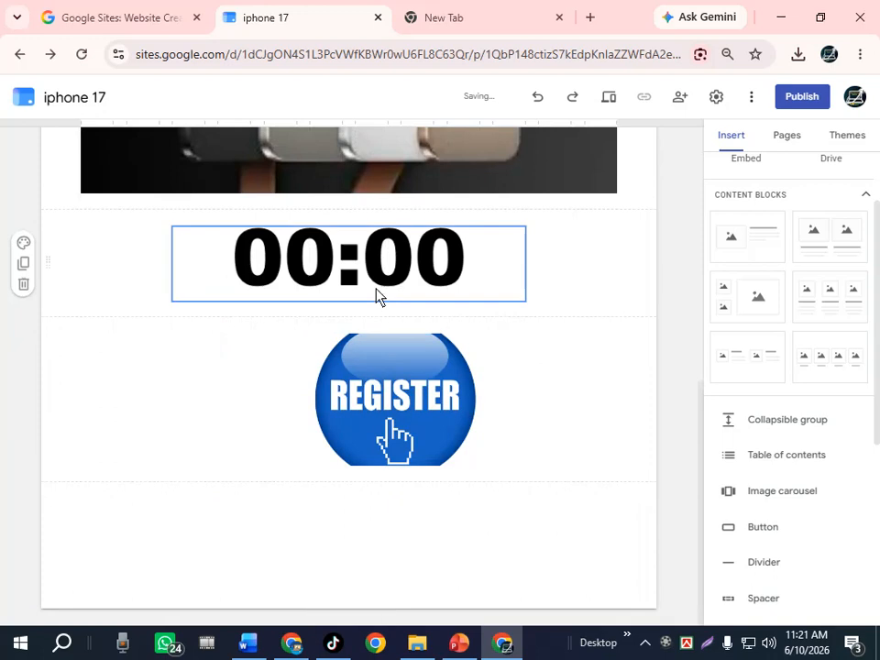
{"action": "left_click_drag", "start_coordinate": [402, 348], "coordinate": [379, 408]}
{"action": "mouse_move", "coordinate": [356, 406]}
{"action": "left_mouse_down"}
{"action": "mouse_move", "coordinate": [344, 402]}
{"action": "mouse_move", "coordinate": [354, 403]}
{"action": "left_mouse_up"}
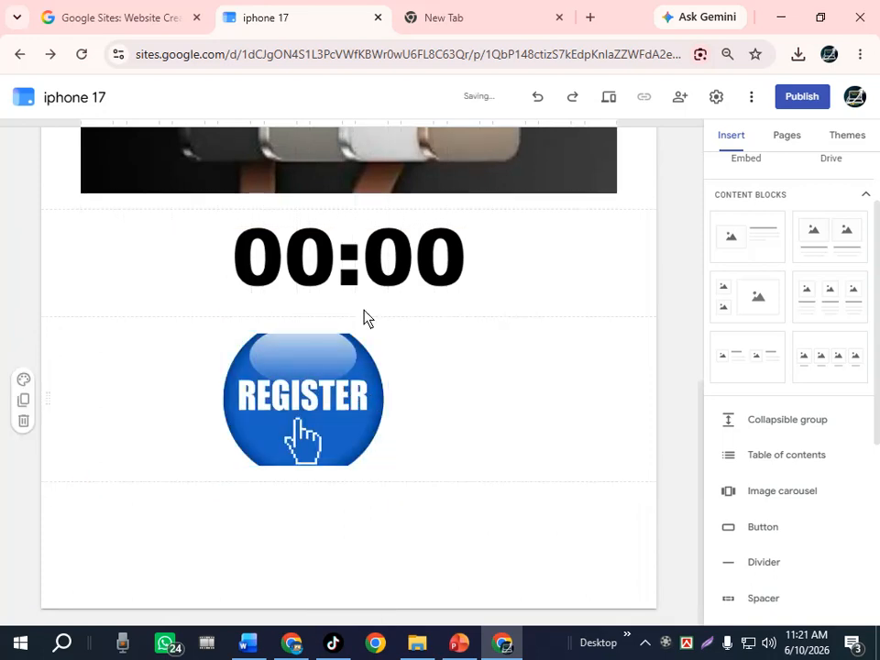
- Move the countdown image left to line up above the Register image and review the whole page
{"action": "left_click", "coordinate": [387, 290]}
{"action": "left_click_drag", "start_coordinate": [387, 290], "coordinate": [327, 275]}
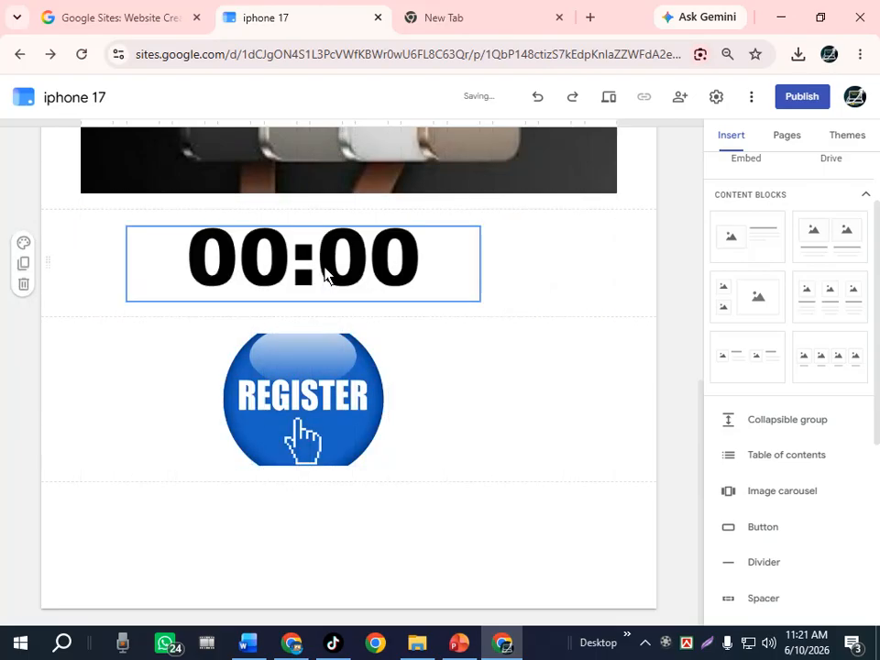
{"action": "left_click", "coordinate": [472, 444]}
{"action": "left_click_drag", "start_coordinate": [700, 438], "coordinate": [662, 443]}
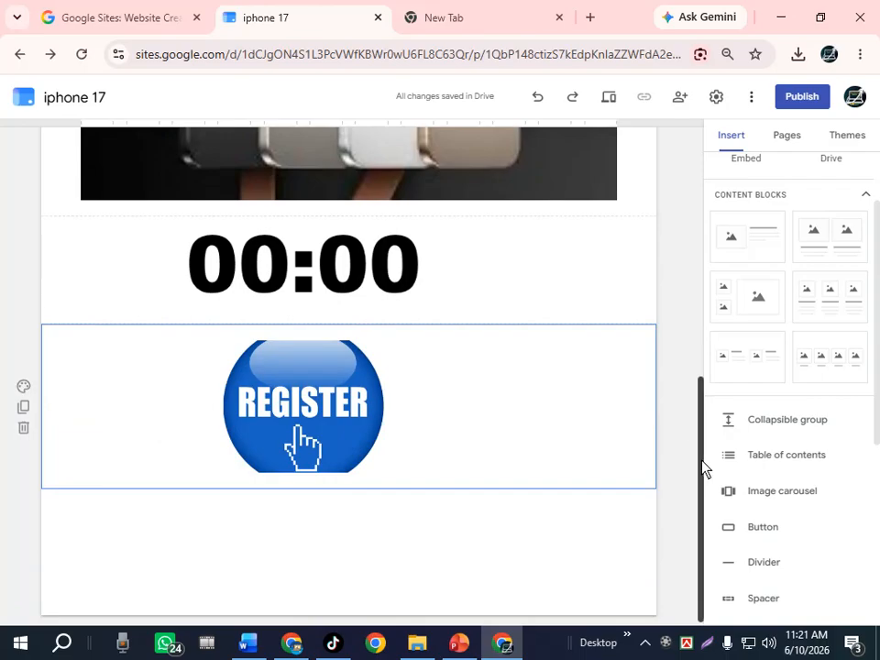
{"action": "left_click_drag", "start_coordinate": [703, 471], "coordinate": [256, 153]}
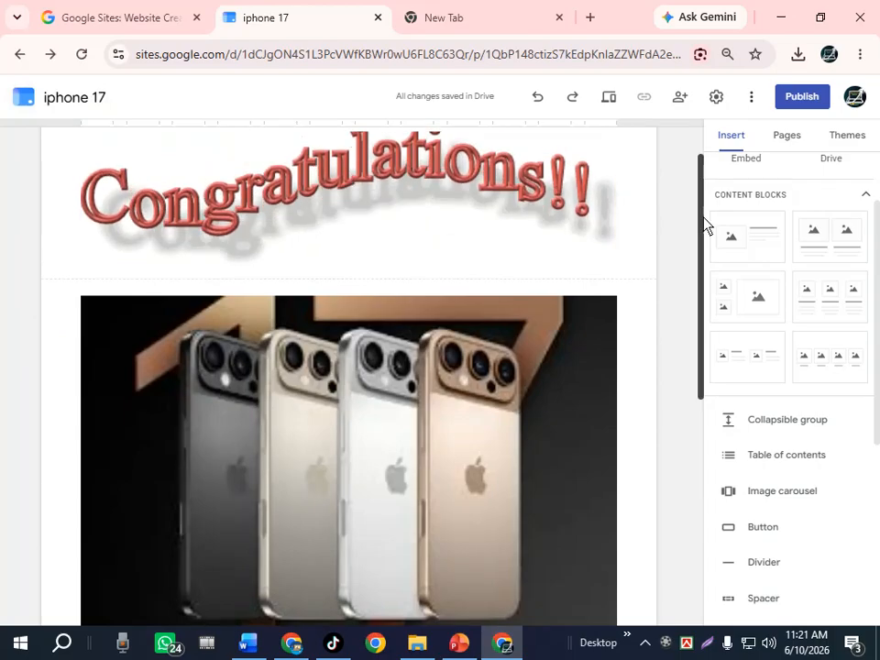
{"action": "left_click_drag", "start_coordinate": [705, 219], "coordinate": [679, 513]}
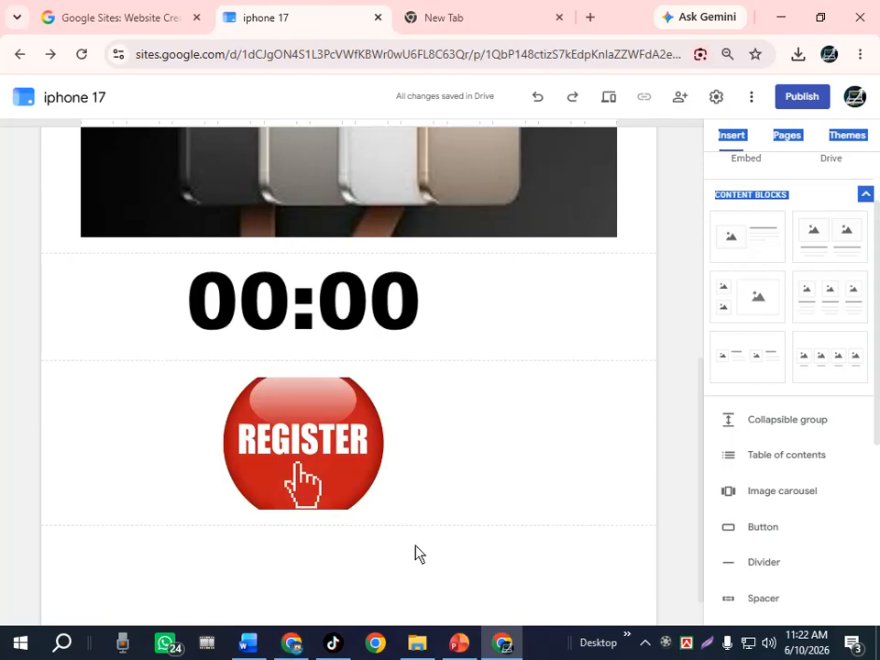
- Minimise the browser and PowerPoint windows and open the Adstera course text file from the desktop in Notepad
{"action": "left_click", "coordinate": [779, 18]}
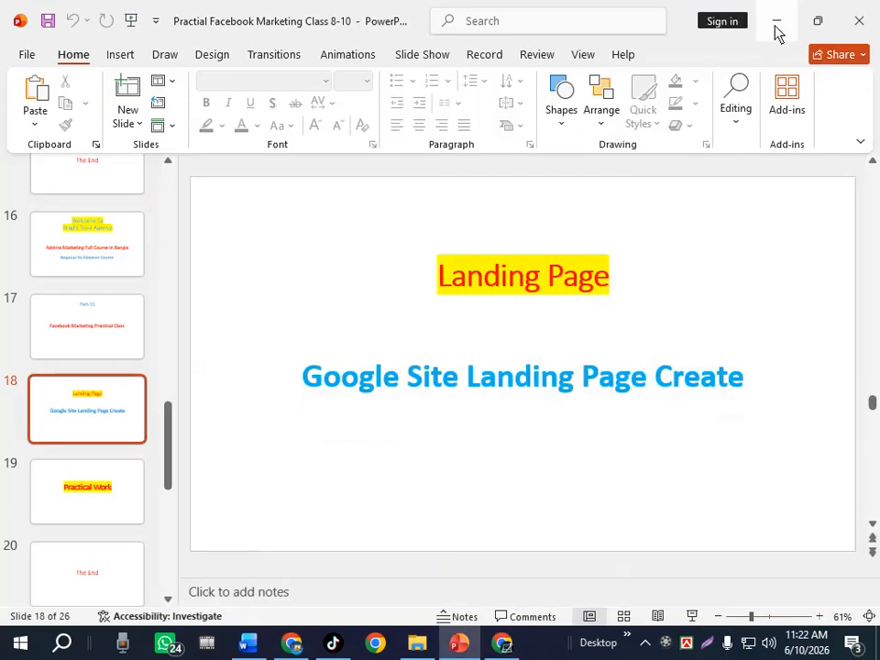
{"action": "left_click", "coordinate": [777, 22]}
{"action": "left_click", "coordinate": [784, 14]}
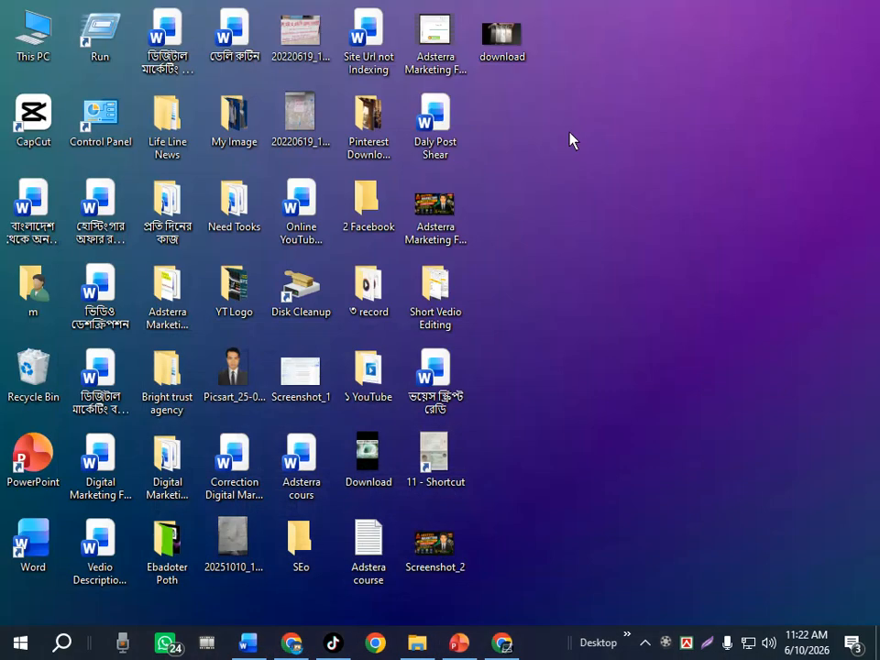
{"action": "double_click", "coordinate": [371, 550]}
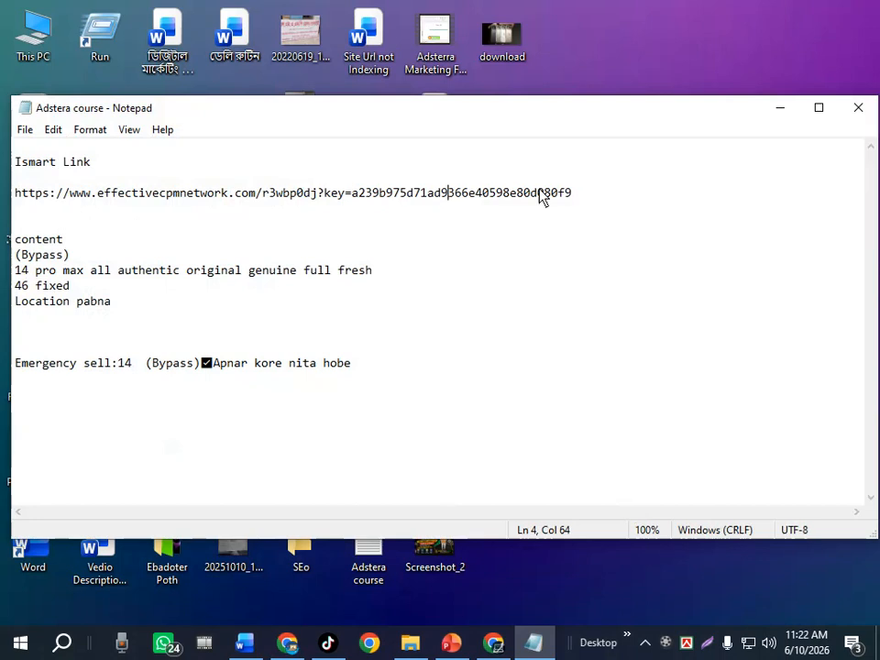
- Copy the full URL listed under Ismart Link in the note
{"action": "left_click", "coordinate": [112, 180]}
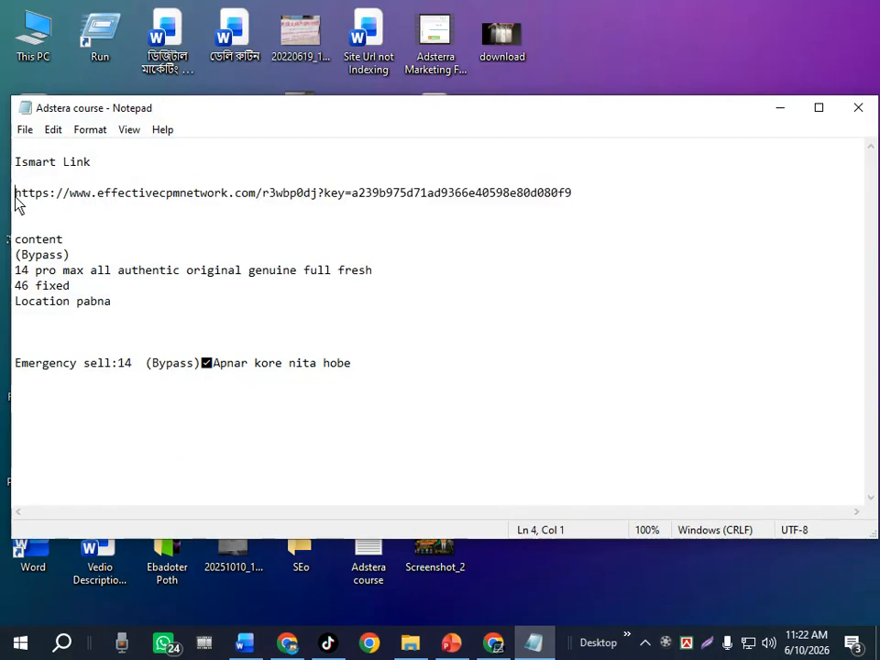
{"action": "left_click_drag", "start_coordinate": [15, 200], "coordinate": [365, 211]}
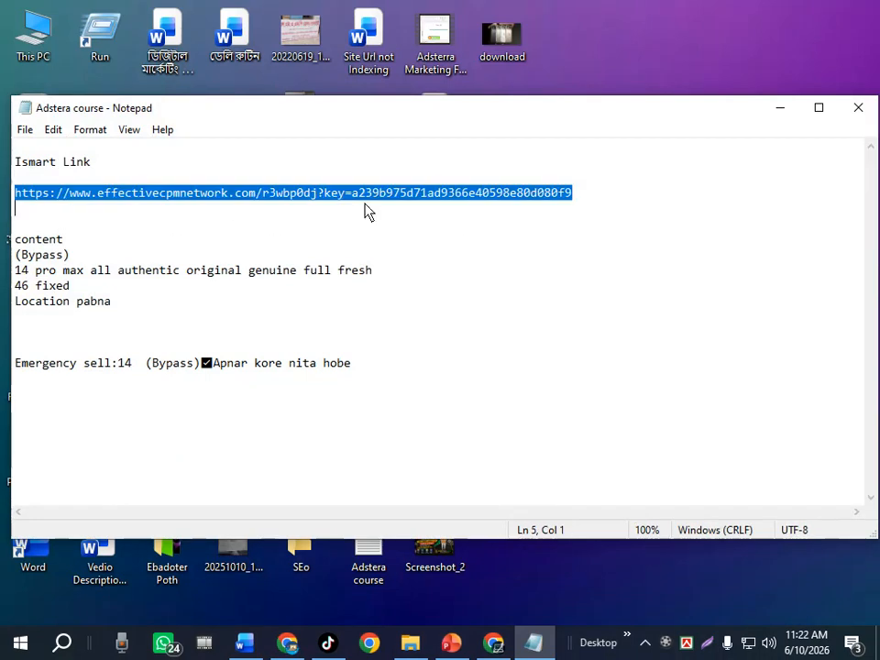
{"action": "right_click", "coordinate": [440, 202]}
{"action": "left_click", "coordinate": [495, 253]}
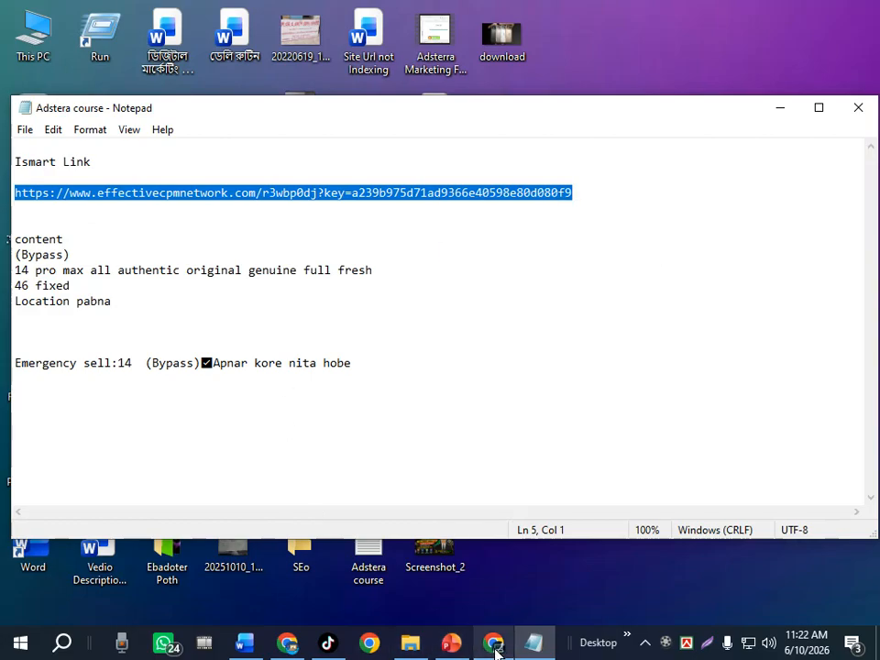
- Switch back to the iphone 17 site in Chrome and link the Congratulations banner image to the copied smart link URL
{"action": "left_click", "coordinate": [495, 646]}
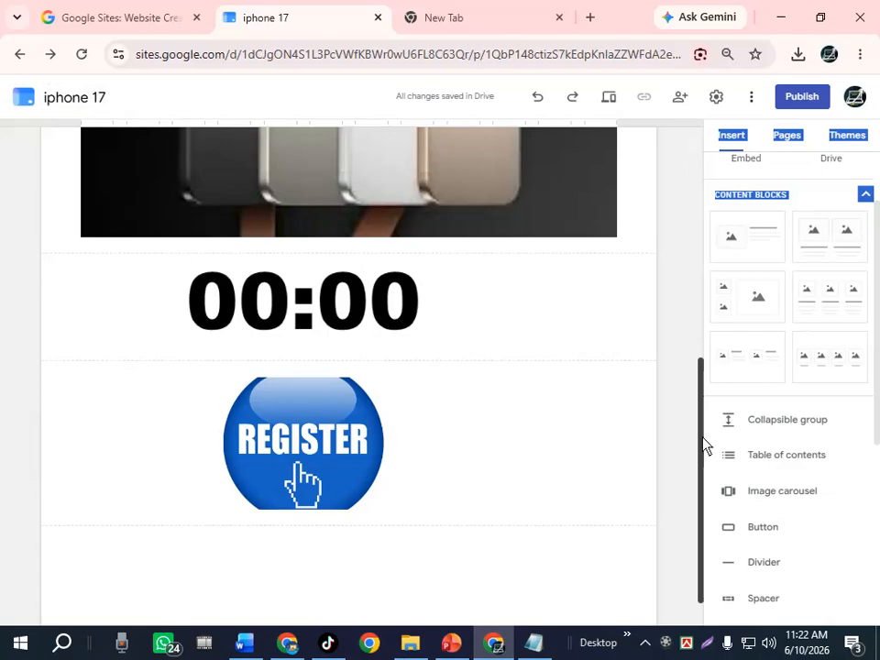
{"action": "left_click_drag", "start_coordinate": [704, 445], "coordinate": [706, 192]}
{"action": "left_click", "coordinate": [79, 157]}
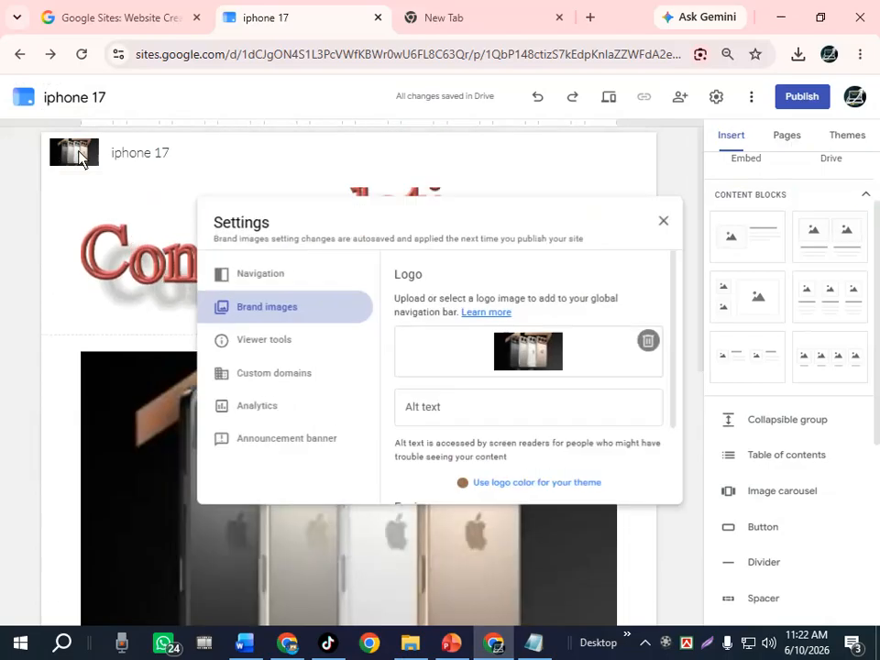
{"action": "left_click", "coordinate": [295, 191]}
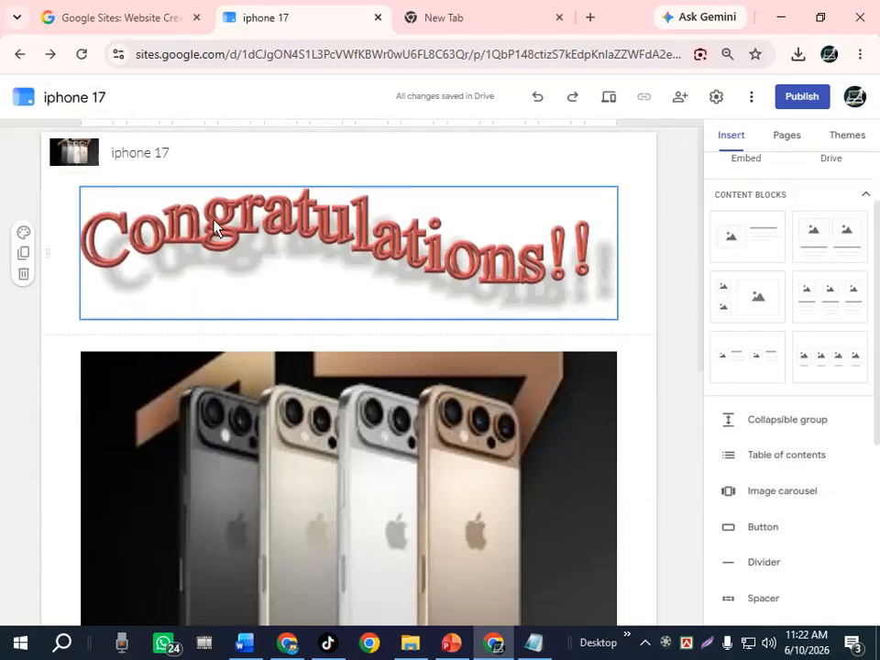
{"action": "left_click", "coordinate": [214, 227]}
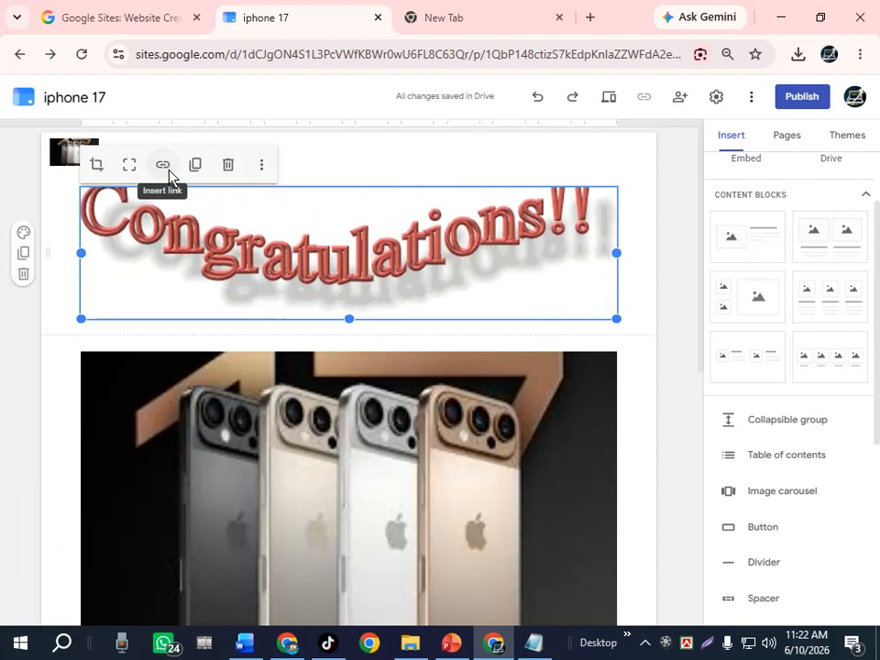
{"action": "key", "text": "ctrl+plus"}
{"action": "key", "text": "ctrl+plus"}
{"action": "key", "text": "ctrl+plus"}
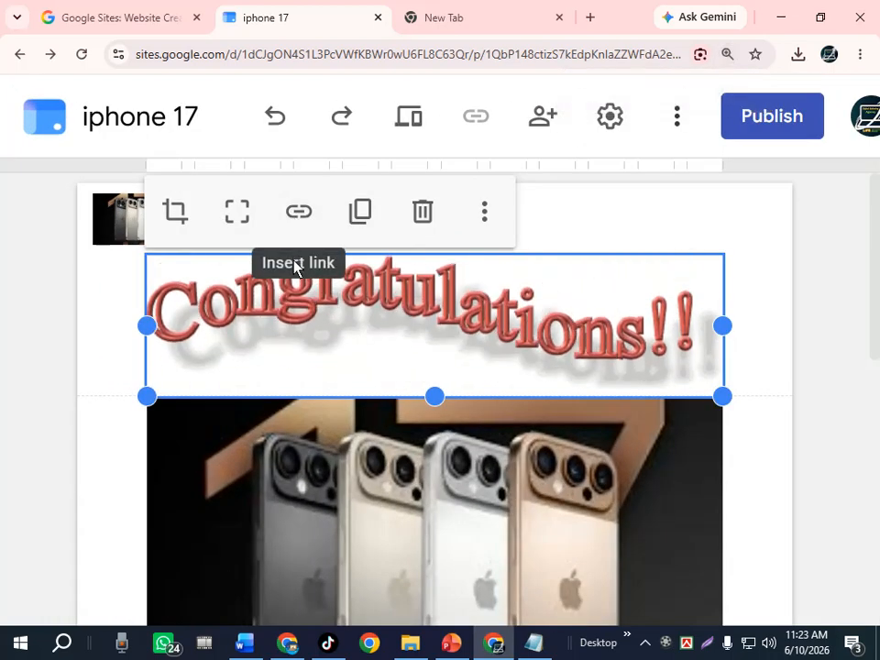
{"action": "left_click", "coordinate": [307, 220]}
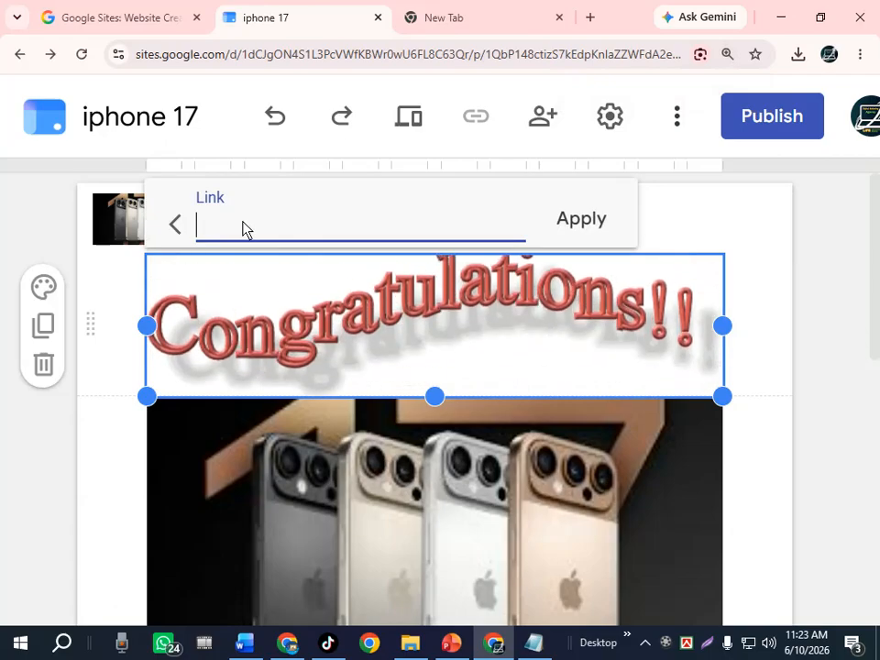
{"action": "key", "text": "ctrl+v"}
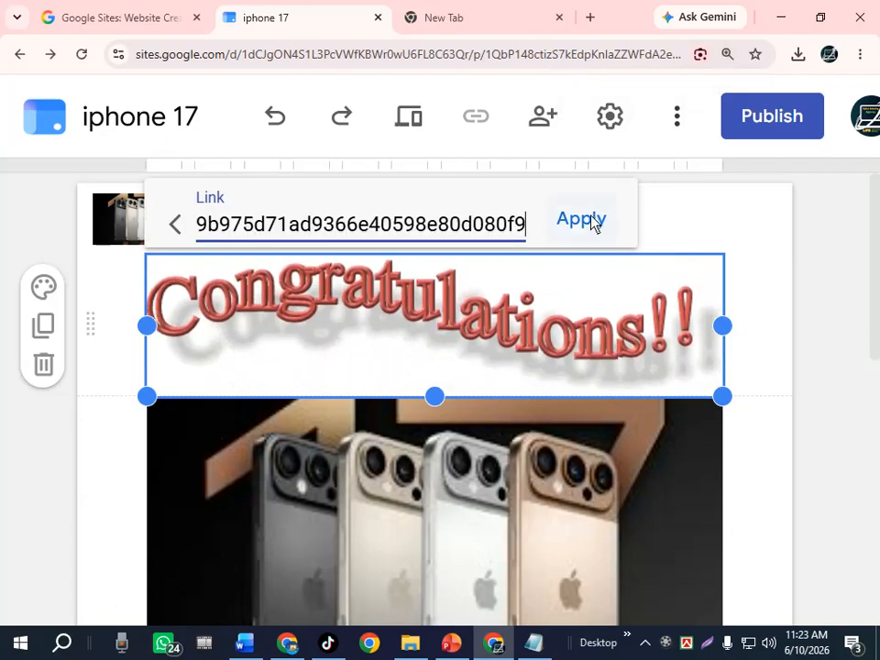
{"action": "left_click", "coordinate": [594, 224]}
{"action": "left_click", "coordinate": [765, 342]}
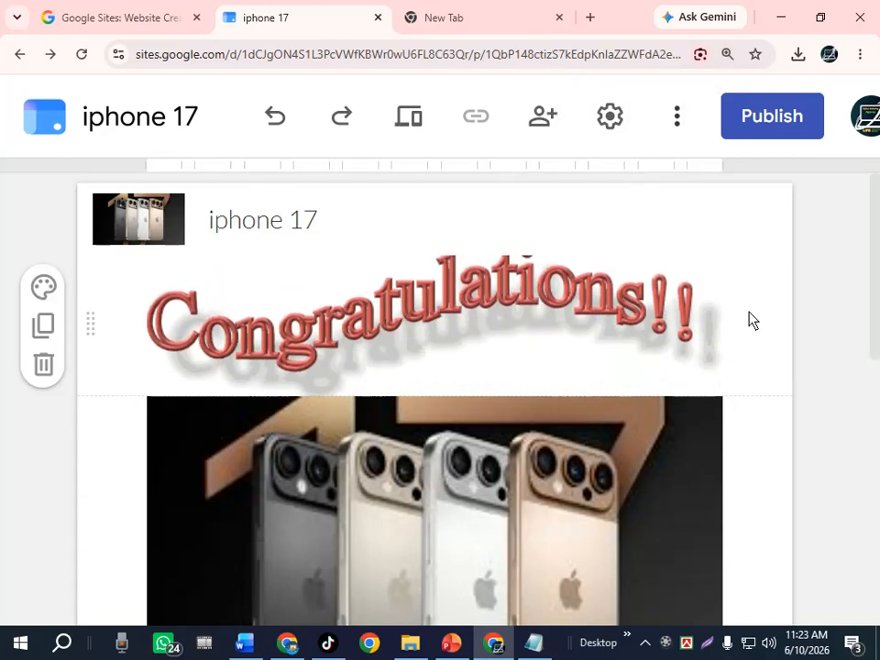
- Link the iPhone image below the banner to the same copied smart link URL
{"action": "key", "text": "ctrl+minus"}
{"action": "key", "text": "ctrl+minus"}
{"action": "key", "text": "ctrl+minus"}
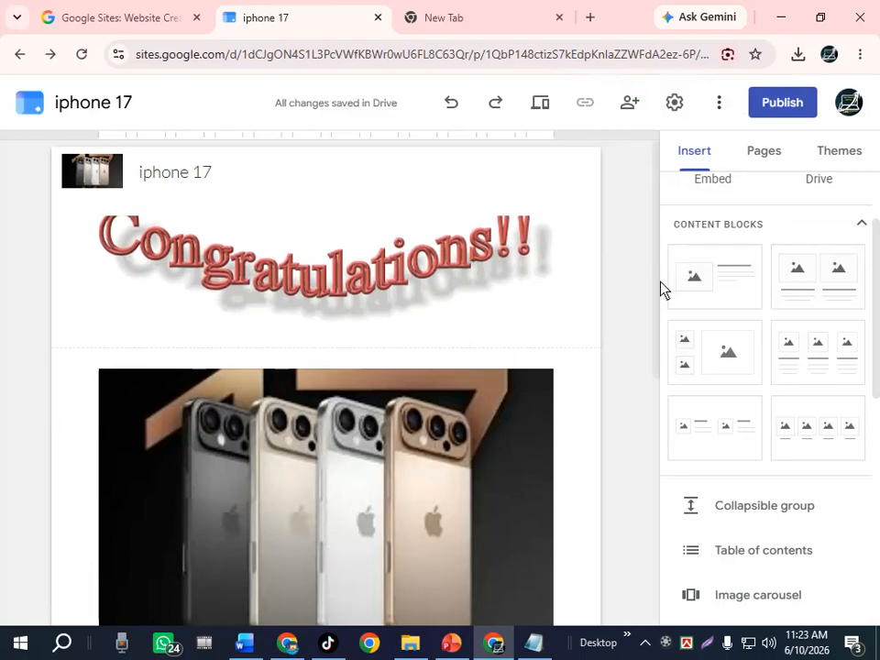
{"action": "left_click_drag", "start_coordinate": [658, 308], "coordinate": [658, 421]}
{"action": "left_click", "coordinate": [522, 330]}
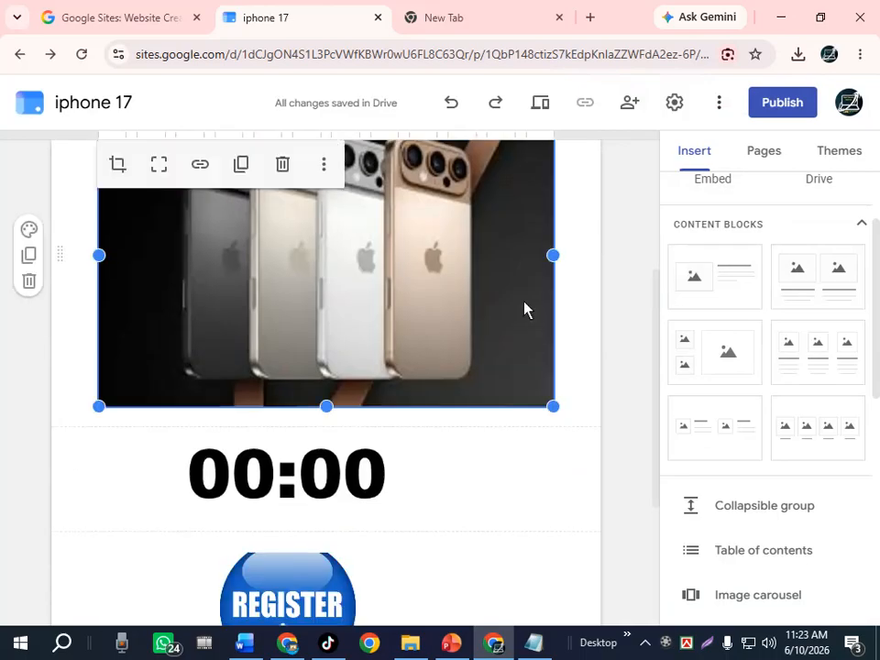
{"action": "left_click", "coordinate": [204, 169]}
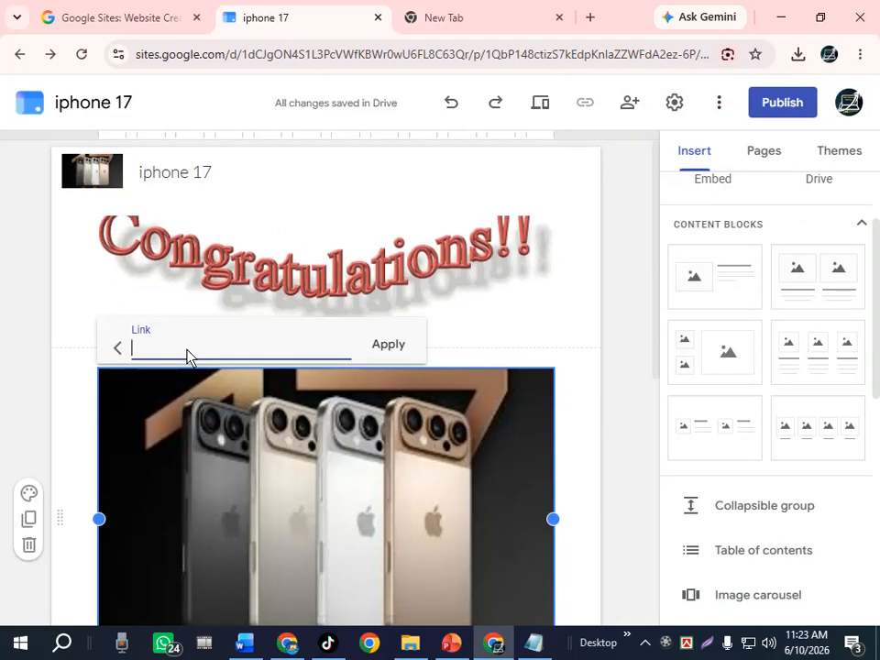
{"action": "key", "text": "ctrl+v"}
{"action": "left_click", "coordinate": [387, 348]}
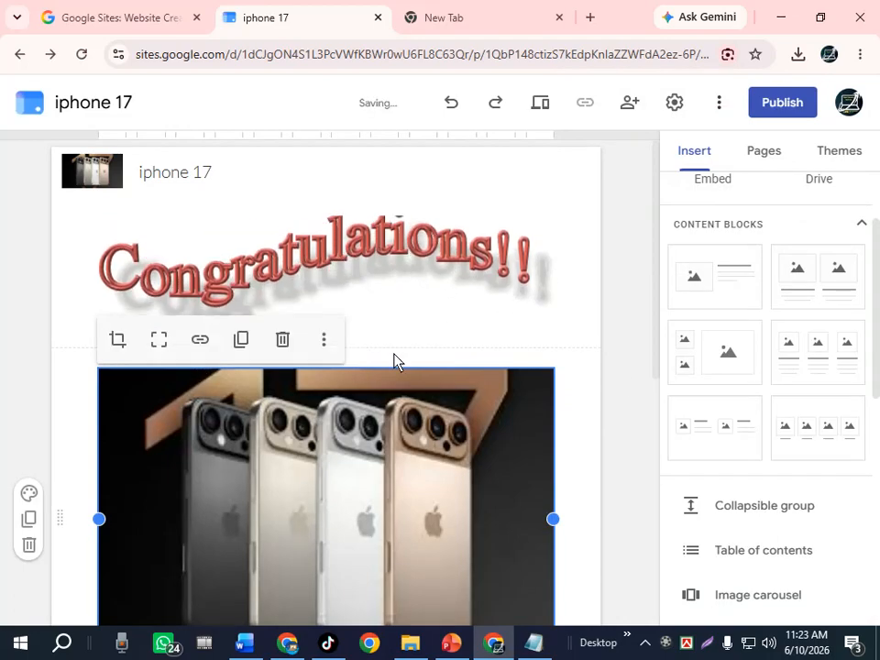
- Link the 00:00 countdown image to the copied smart link URL
{"action": "scroll", "coordinate": [655, 323], "scroll_direction": "down", "scroll_amount": 4}
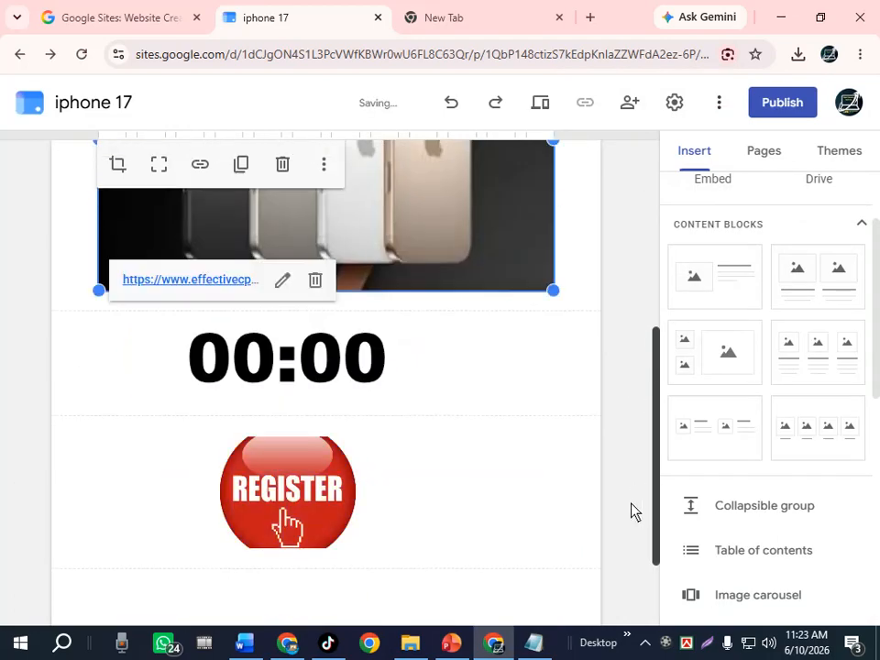
{"action": "left_click", "coordinate": [354, 377]}
{"action": "left_click", "coordinate": [238, 303]}
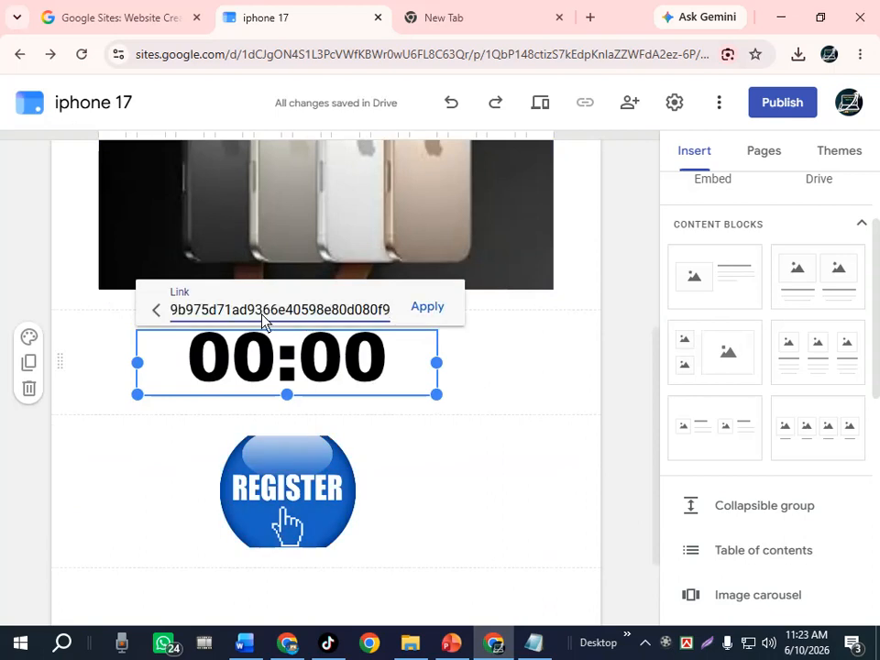
{"action": "left_click", "coordinate": [424, 309]}
{"action": "left_click", "coordinate": [578, 393]}
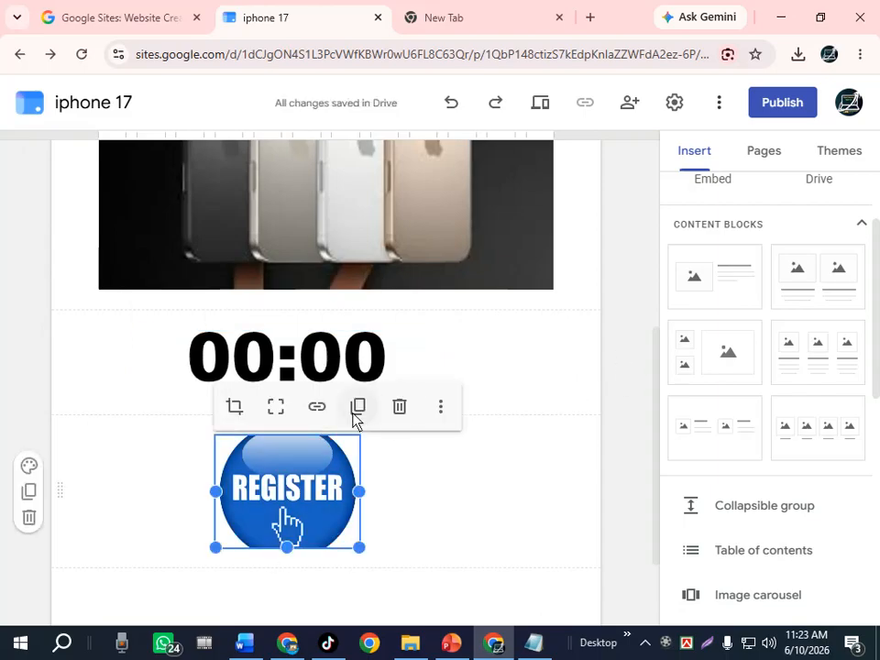
- Link the Register image to the copied smart link URL and deselect it
{"action": "left_click", "coordinate": [317, 407]}
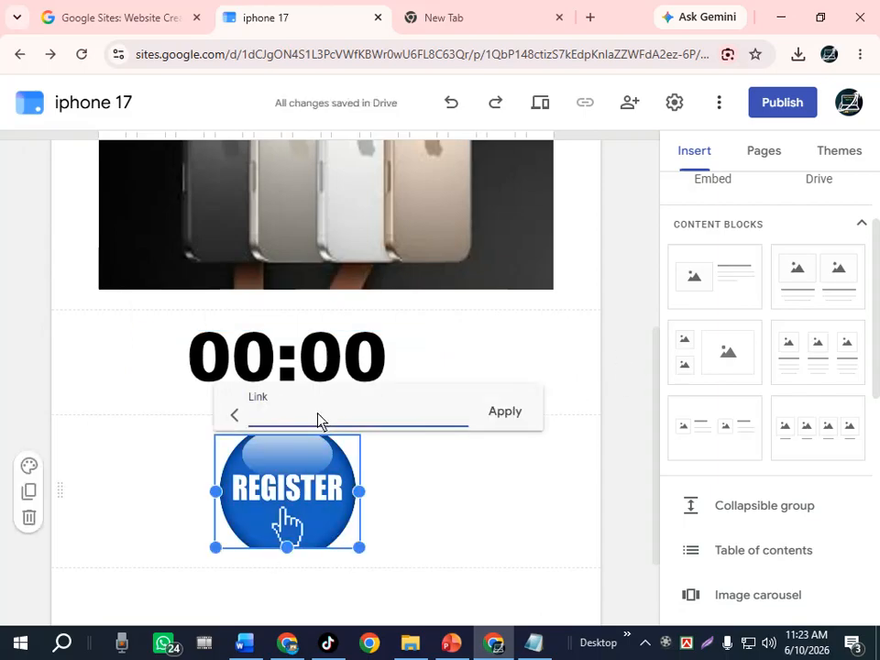
{"action": "left_click", "coordinate": [505, 414]}
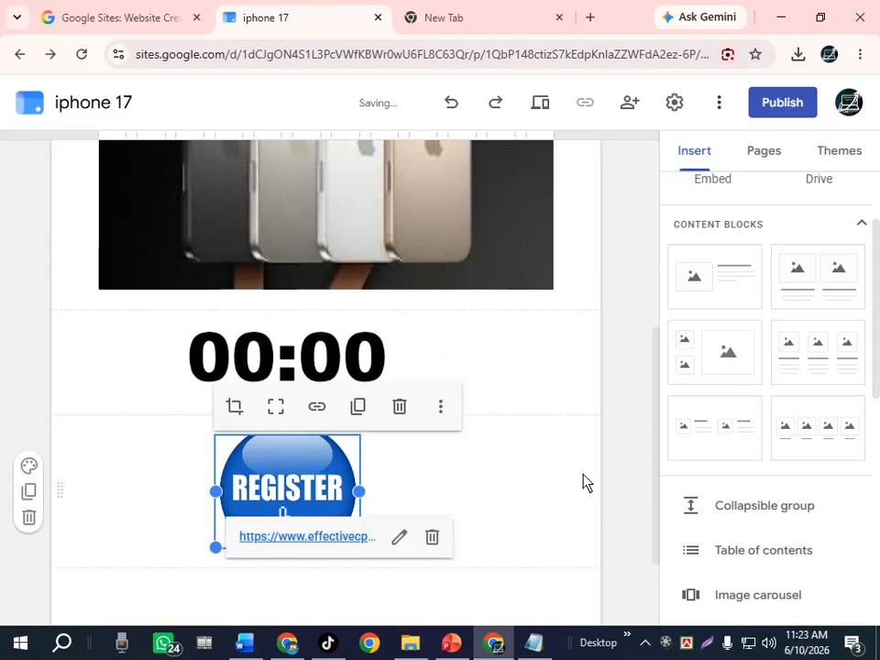
{"action": "left_click", "coordinate": [484, 497]}
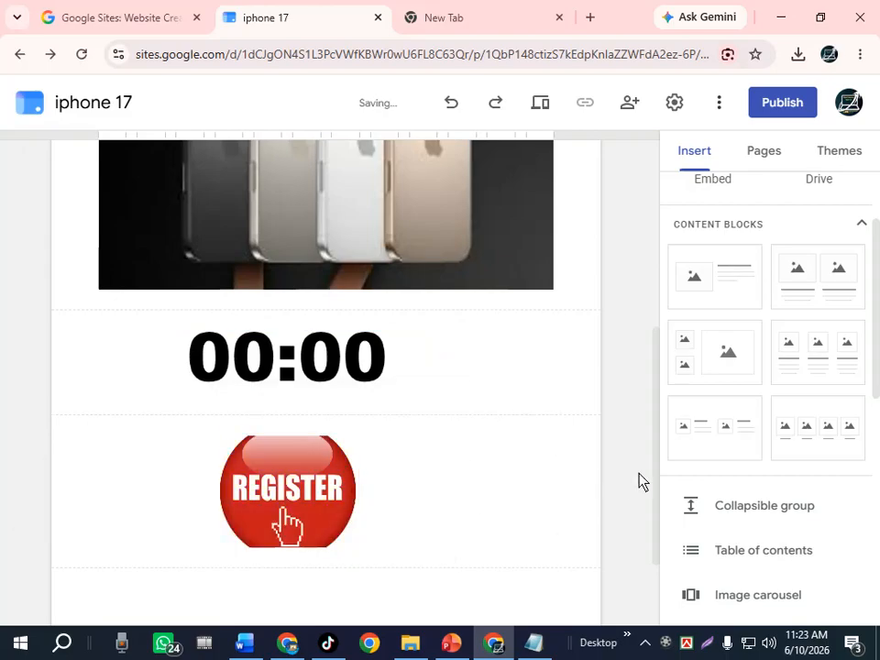
- Publish the site to the web, using the owner's first name followed by -1 as the web address
{"action": "left_click_drag", "start_coordinate": [658, 410], "coordinate": [651, 205]}
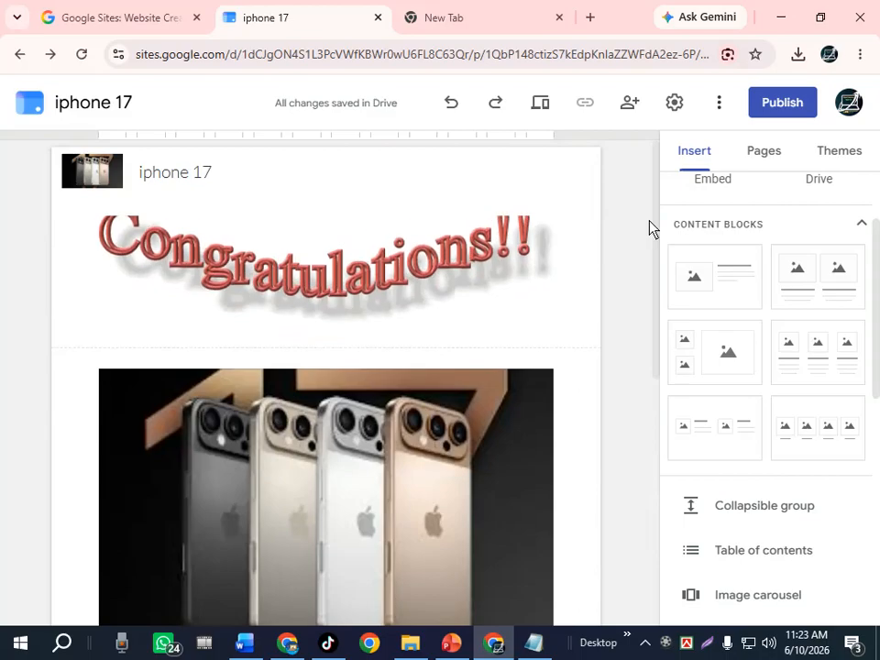
{"action": "left_click_drag", "start_coordinate": [656, 236], "coordinate": [623, 299]}
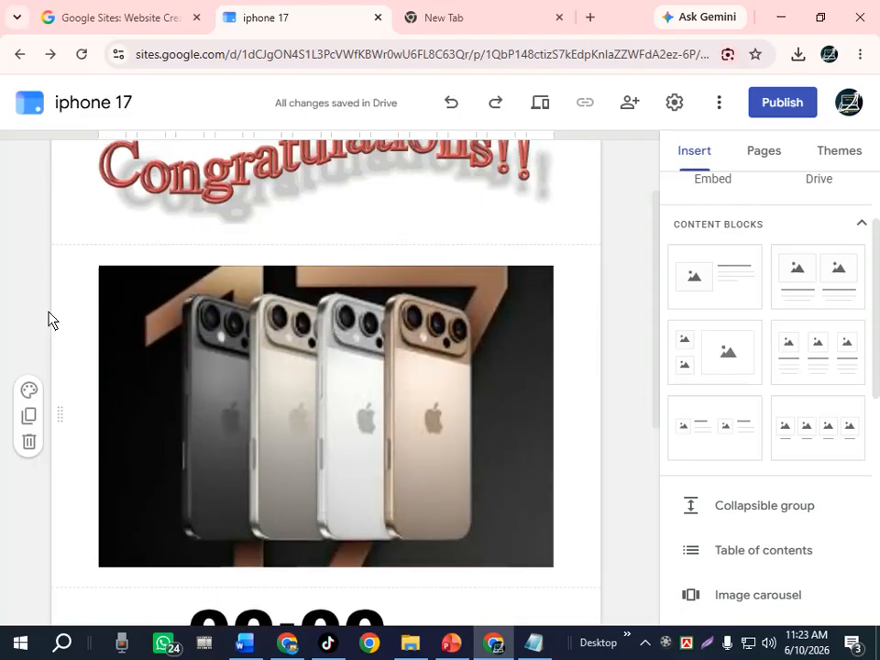
{"action": "left_click", "coordinate": [772, 105]}
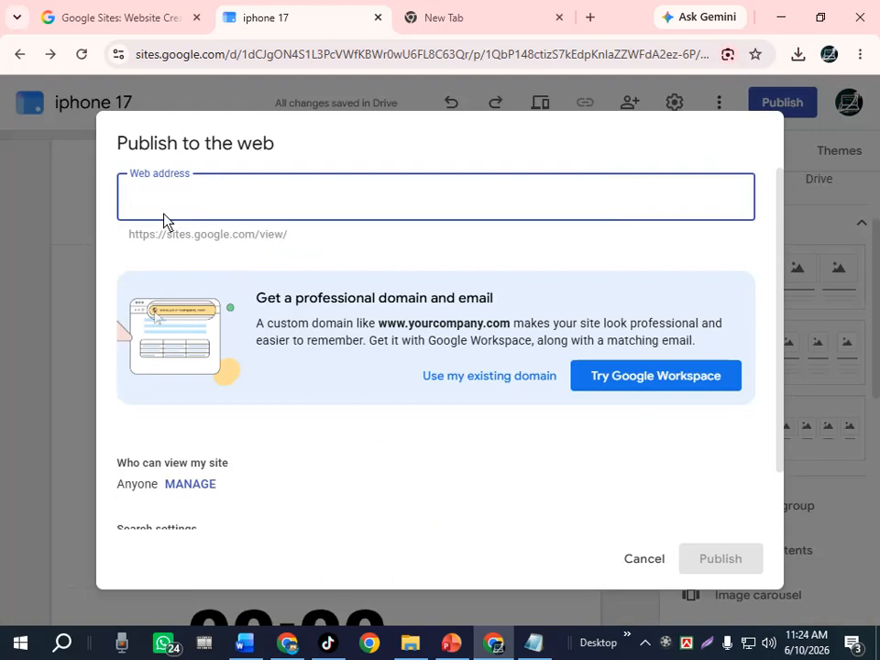
{"action": "type", "text": "ri"}
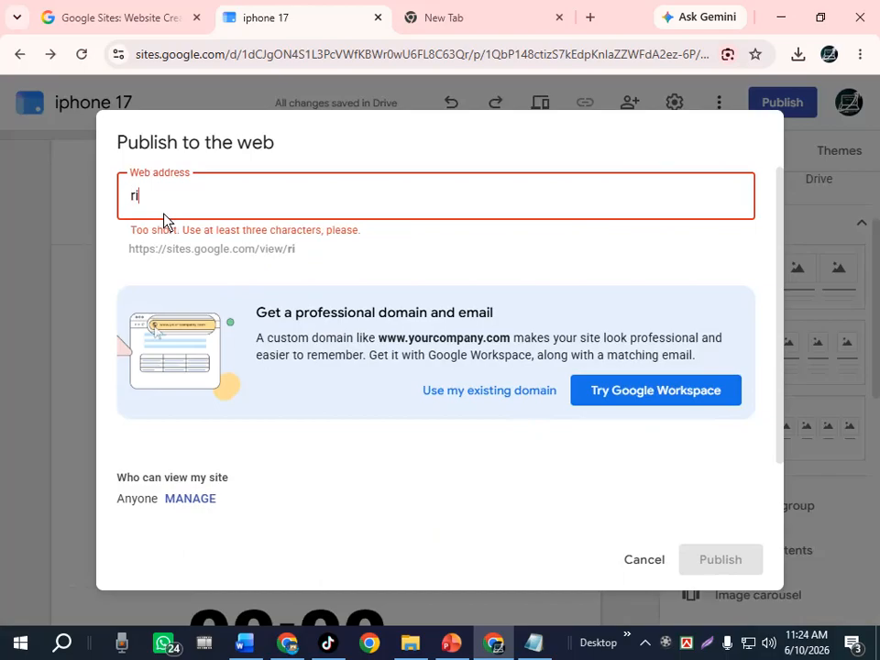
{"action": "type", "text": "pon"}
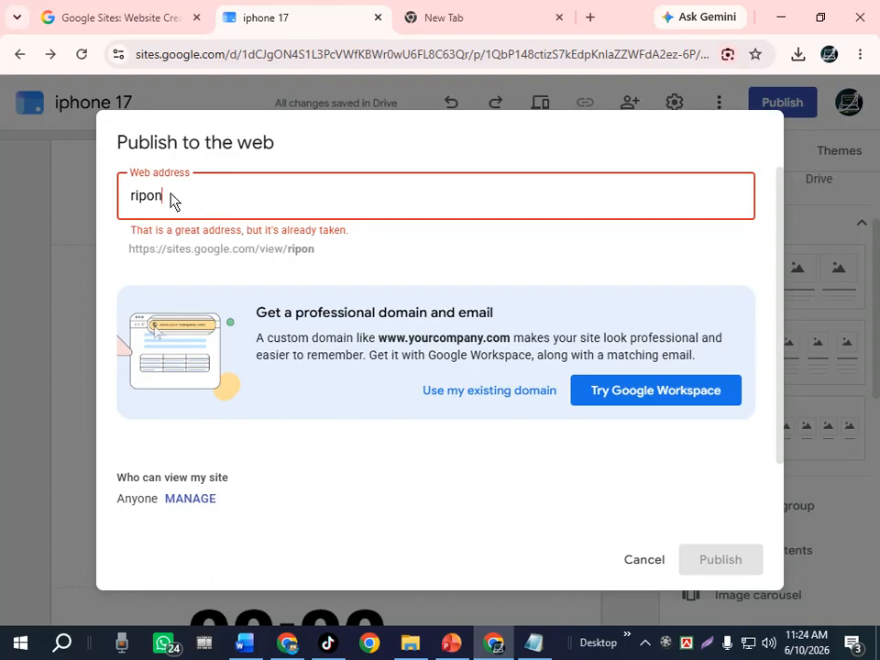
{"action": "type", "text": "-1"}
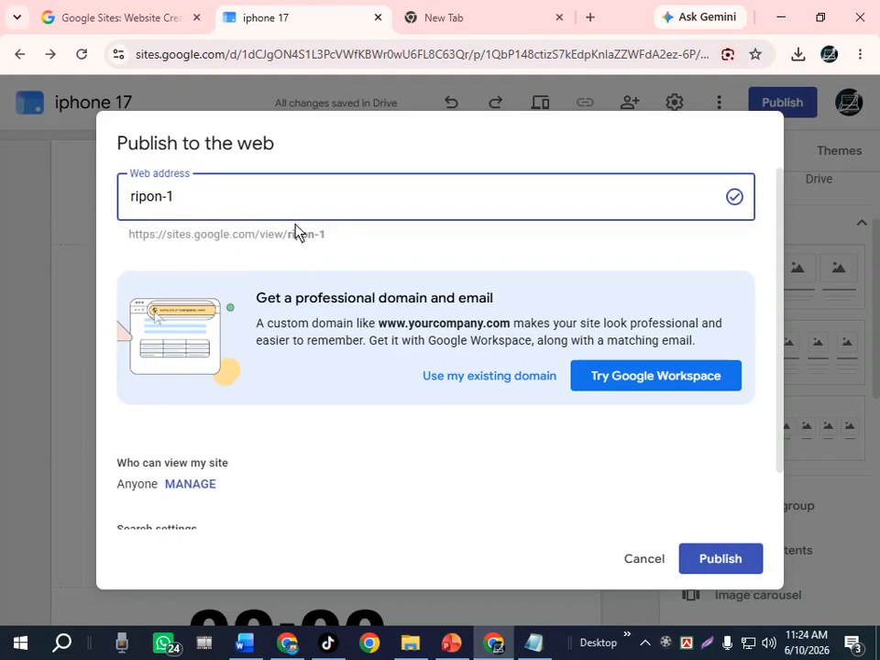
{"action": "left_click", "coordinate": [720, 559]}
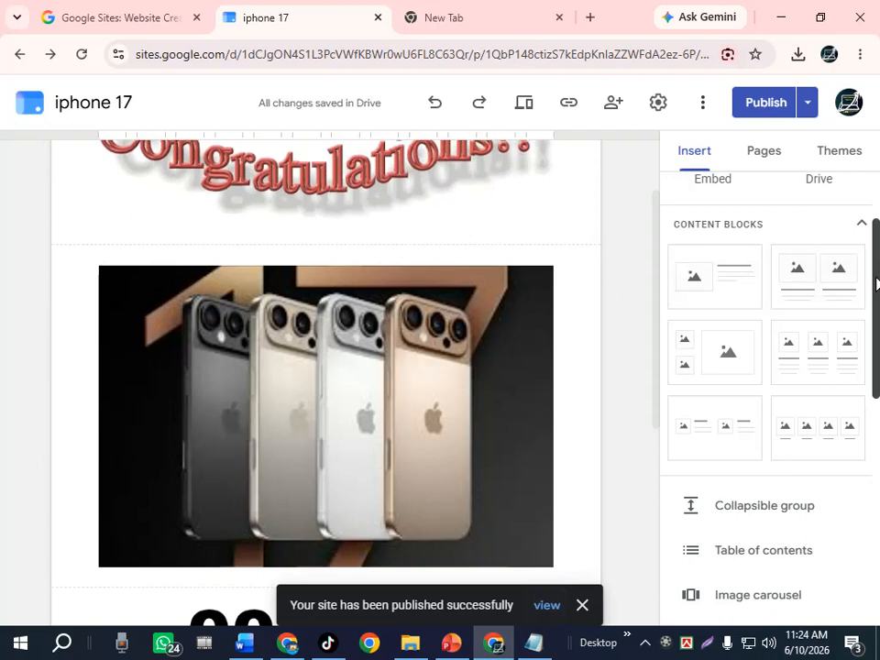
- Copy the published site link and paste it under a Landing Page heading at the end of the Adstera course note in Notepad
{"action": "scroll", "coordinate": [876, 285], "scroll_direction": "up", "scroll_amount": 2}
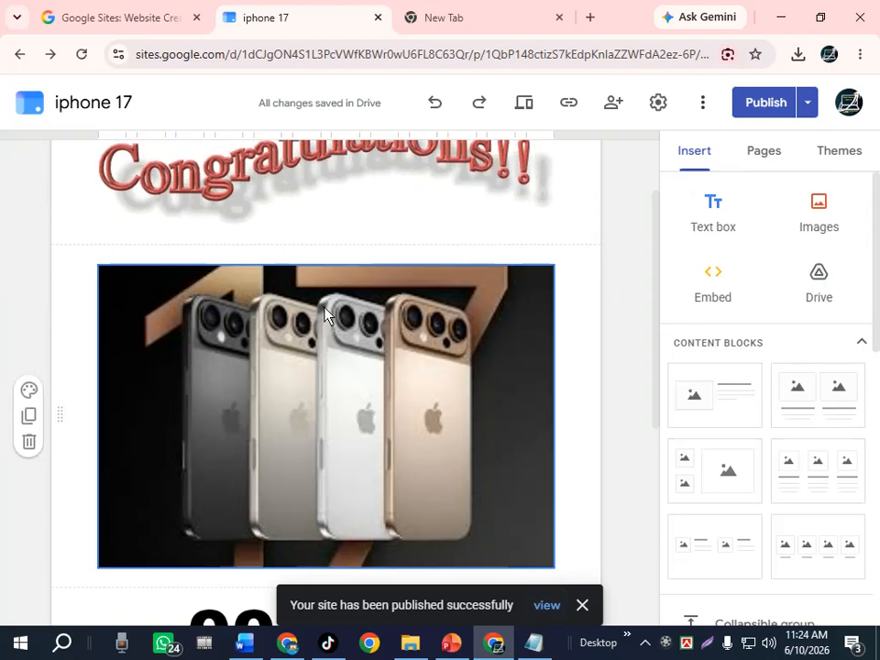
{"action": "left_click", "coordinate": [569, 104]}
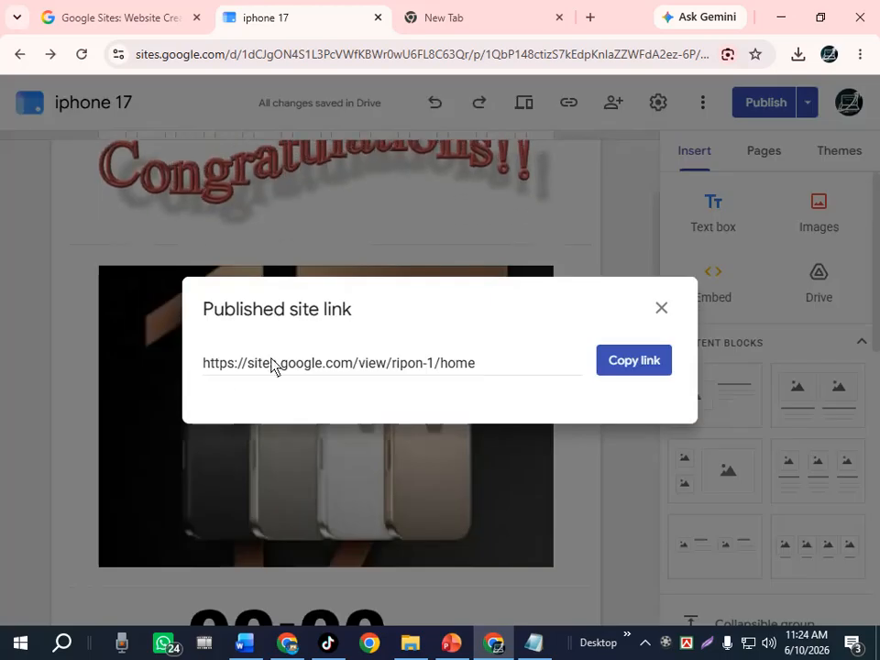
{"action": "left_click", "coordinate": [628, 364]}
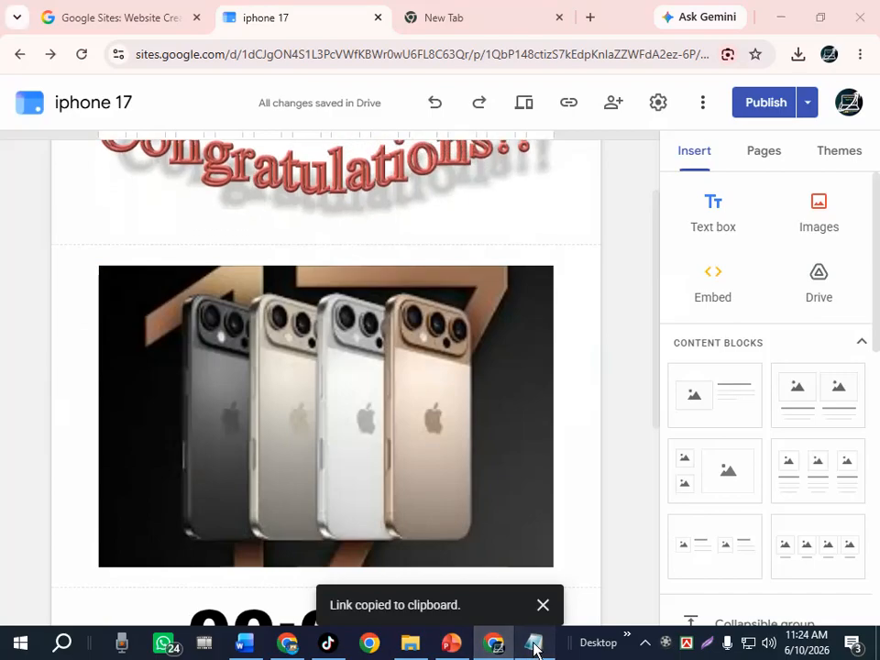
{"action": "left_click", "coordinate": [534, 648]}
{"action": "left_click", "coordinate": [335, 353]}
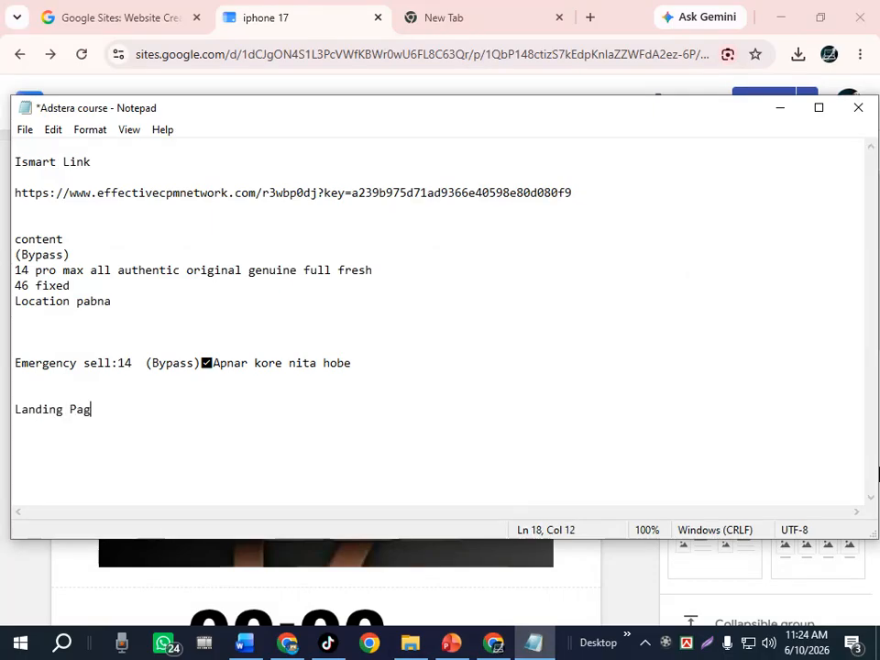
{"action": "key", "text": "ctrl+v"}
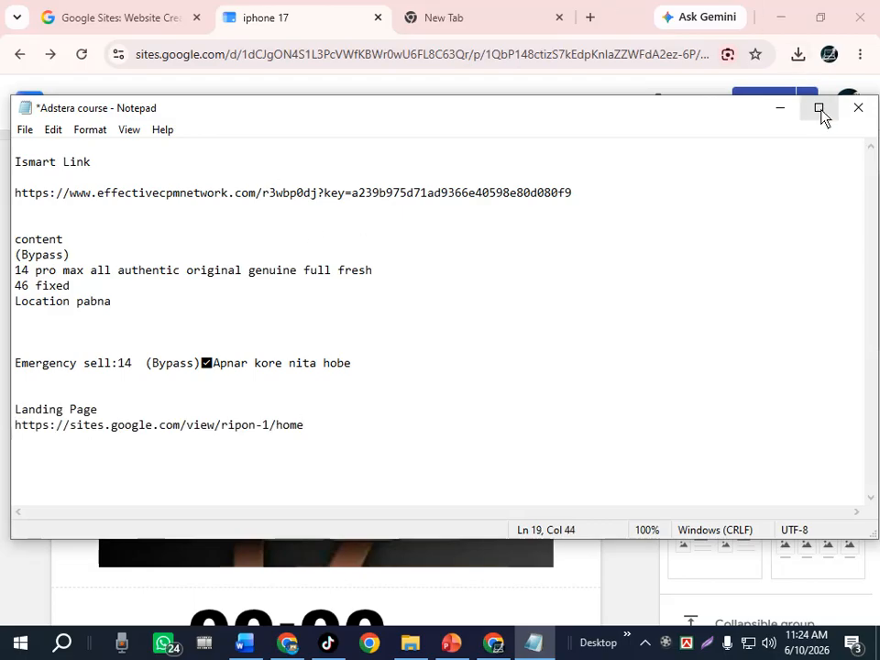
{"action": "left_click", "coordinate": [779, 109]}
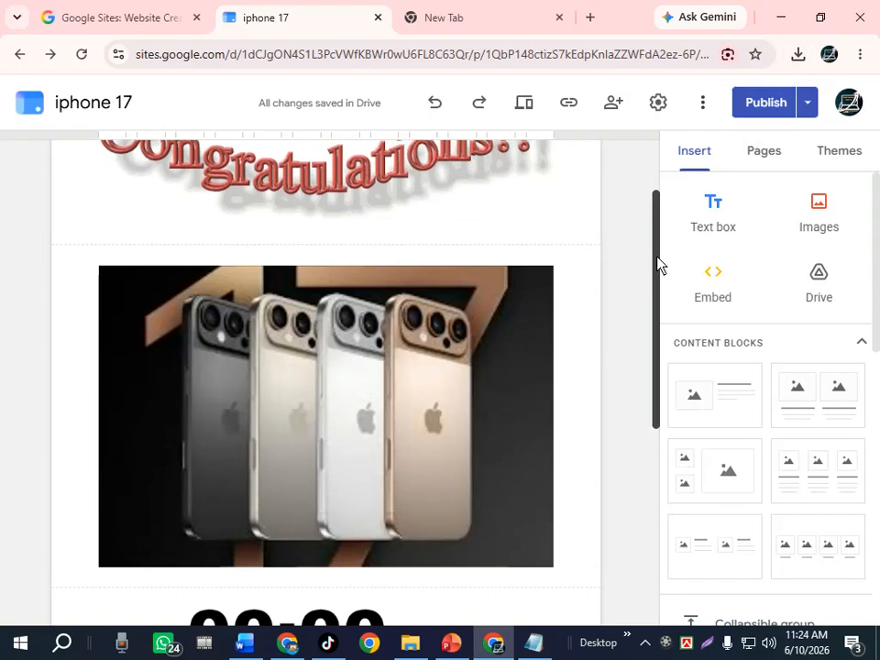
{"action": "left_click_drag", "start_coordinate": [656, 264], "coordinate": [670, 196]}
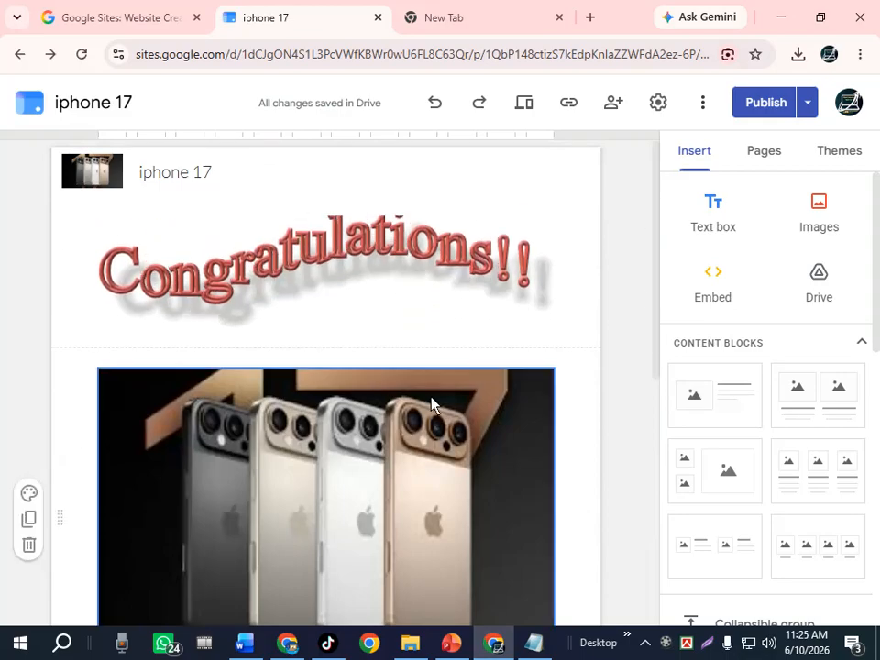
{"action": "left_click_drag", "start_coordinate": [658, 307], "coordinate": [660, 409]}
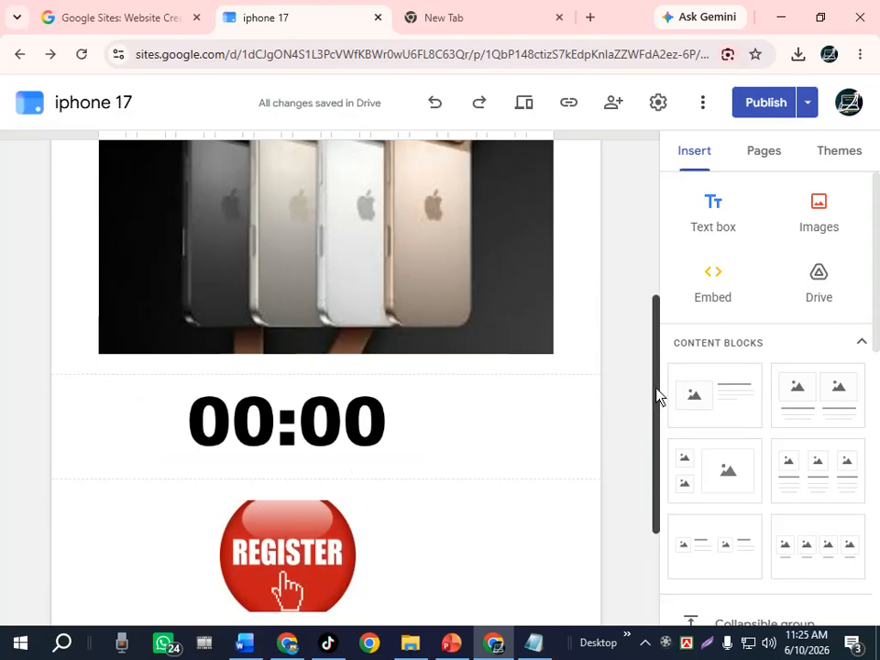
{"action": "left_click_drag", "start_coordinate": [660, 395], "coordinate": [664, 265]}
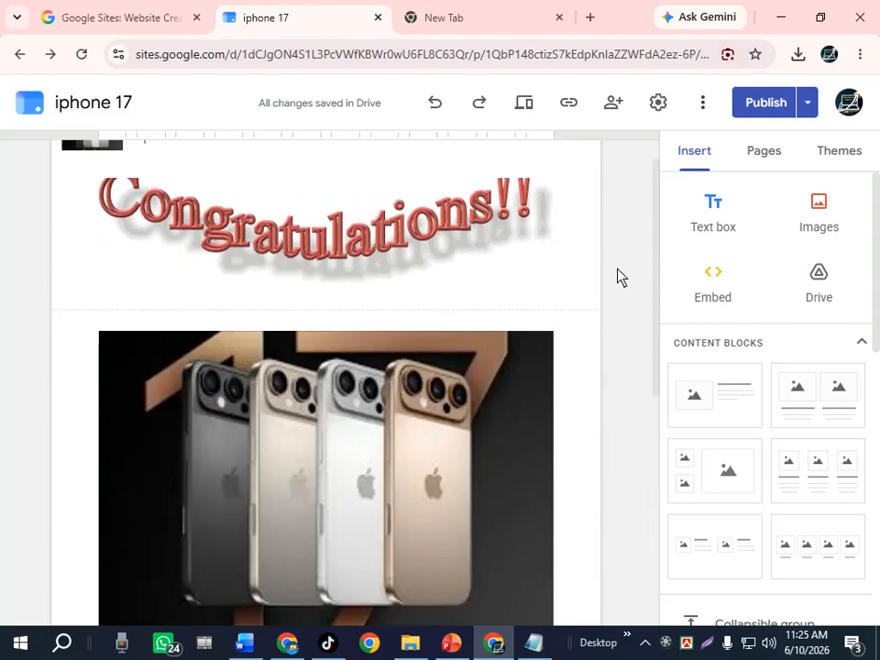
{"action": "left_click_drag", "start_coordinate": [657, 275], "coordinate": [658, 247]}
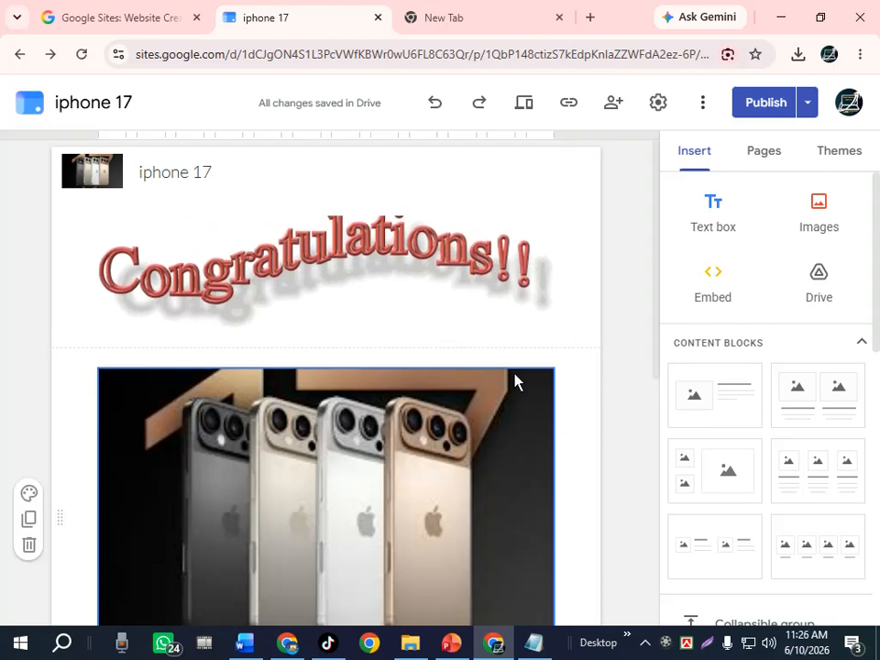
{"action": "left_click", "coordinate": [670, 640]}
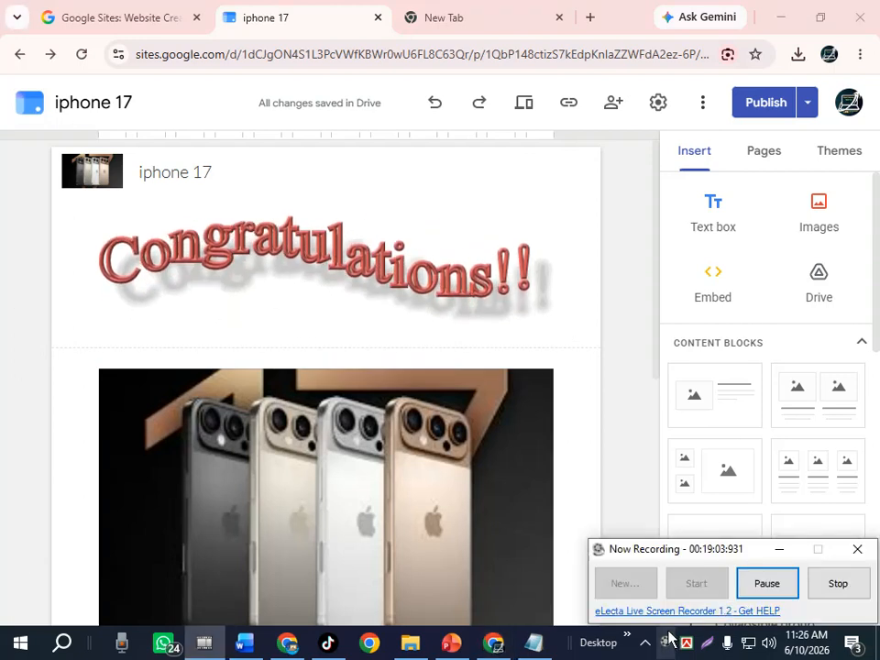